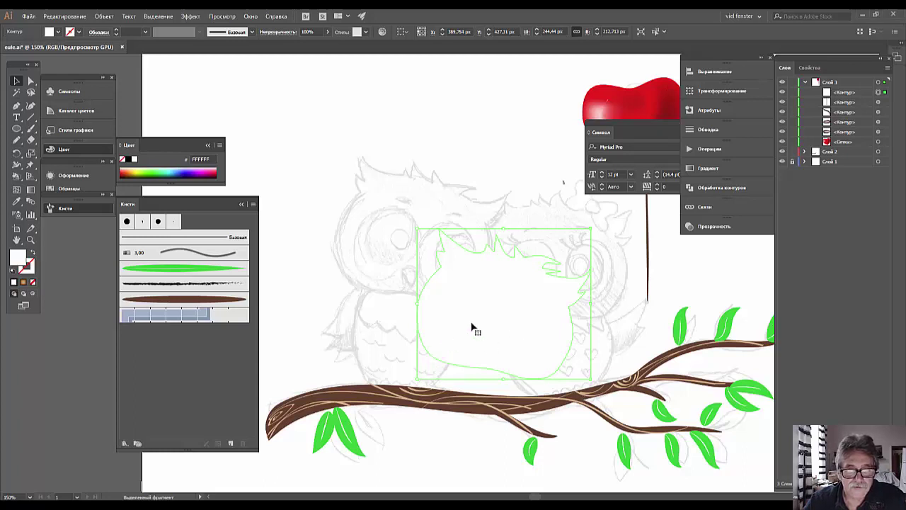
Move the head outline shape up and left onto the left owl's head in the sketch
{"action": "left_click_drag", "start_coordinate": [471, 327], "coordinate": [463, 229]}
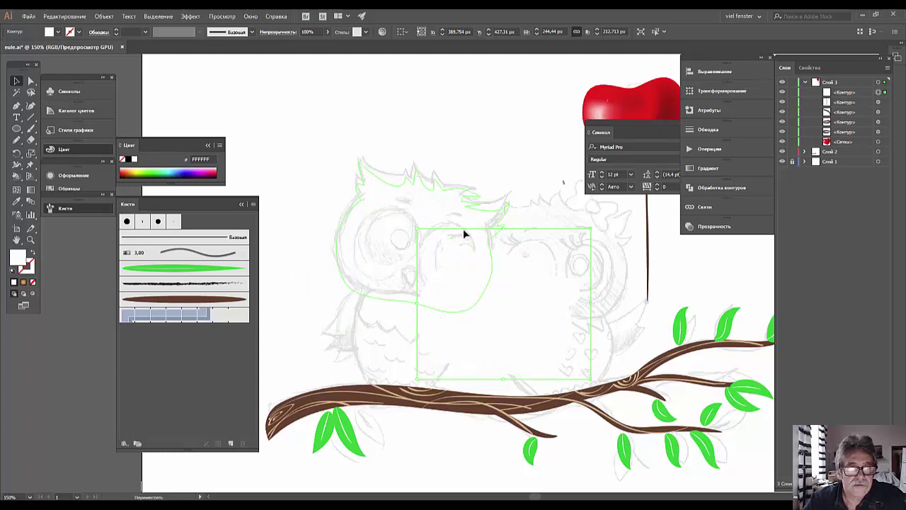
{"action": "mouse_move", "coordinate": [463, 229]}
{"action": "left_mouse_down"}
{"action": "mouse_move", "coordinate": [540, 330]}
{"action": "mouse_move", "coordinate": [596, 310]}
{"action": "mouse_move", "coordinate": [601, 333]}
{"action": "mouse_move", "coordinate": [519, 304]}
{"action": "mouse_move", "coordinate": [458, 261]}
{"action": "mouse_move", "coordinate": [461, 248]}
{"action": "left_mouse_up"}
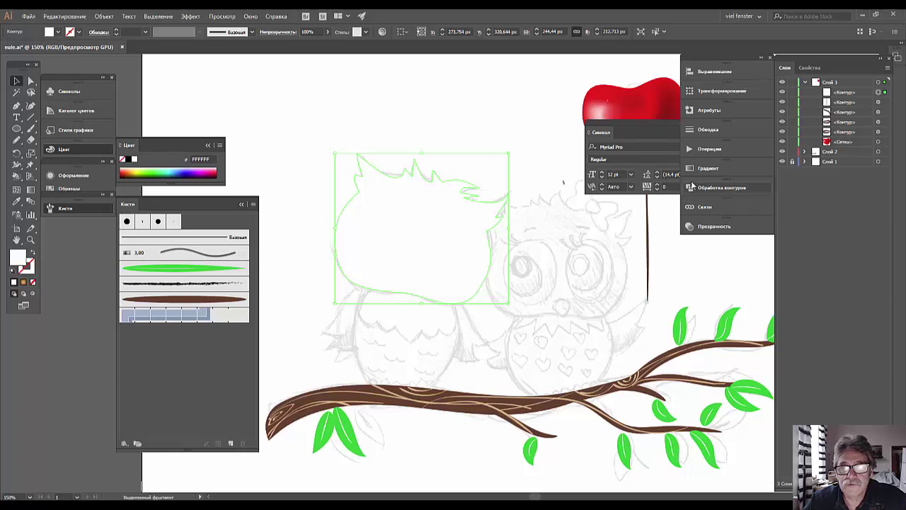
Give the owl head shape a solid #B78655 brown fill using the Color Picker
{"action": "double_click", "coordinate": [18, 257]}
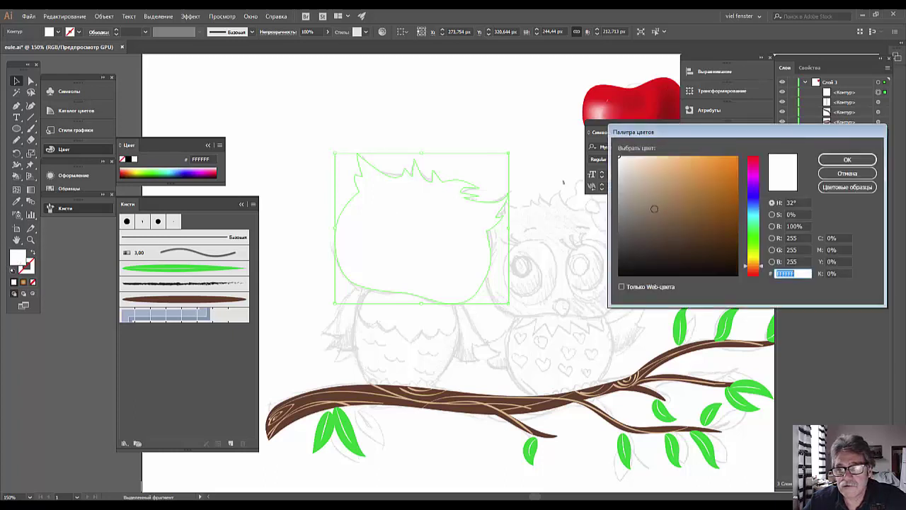
{"action": "mouse_move", "coordinate": [721, 202]}
{"action": "left_mouse_down"}
{"action": "mouse_move", "coordinate": [728, 197]}
{"action": "mouse_move", "coordinate": [683, 189]}
{"action": "left_mouse_up"}
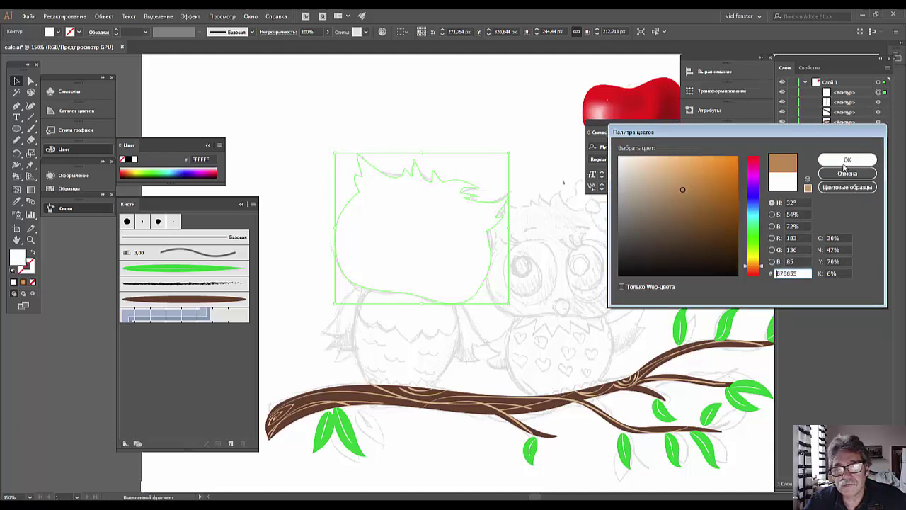
{"action": "left_click", "coordinate": [844, 161]}
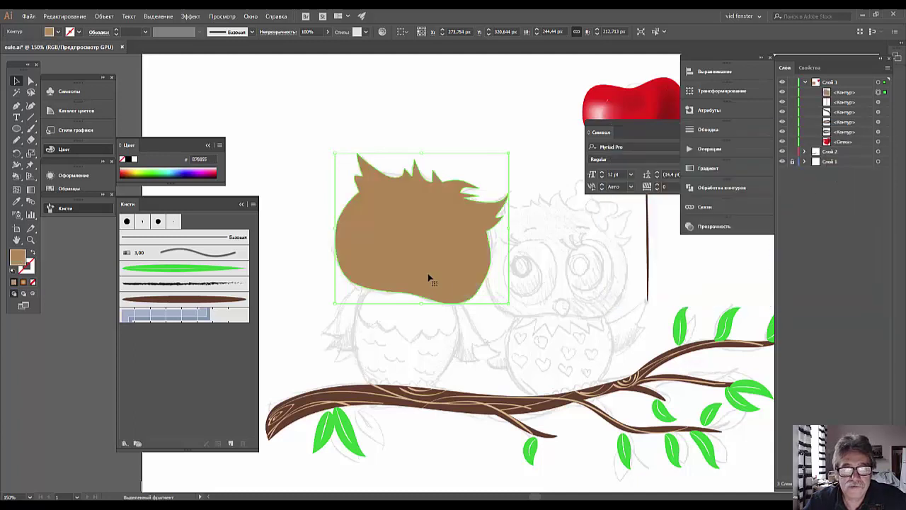
{"action": "left_click", "coordinate": [691, 172]}
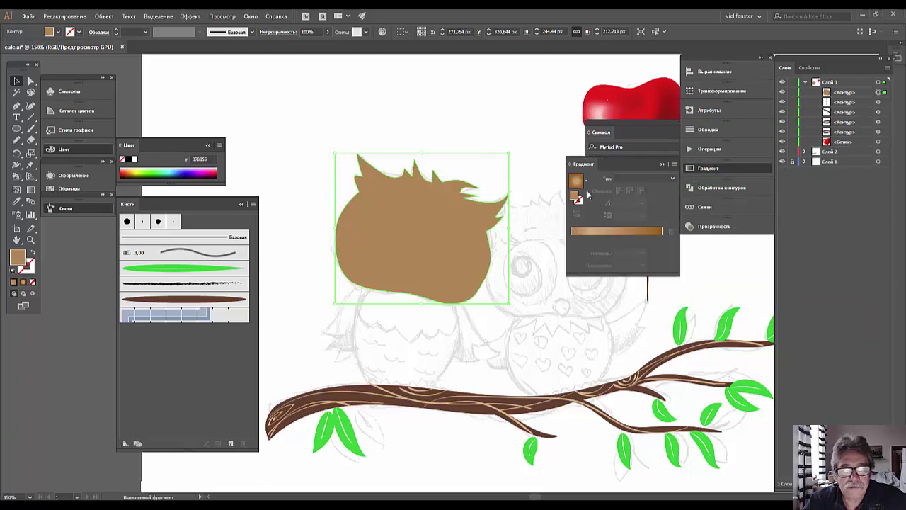
Apply a linear gradient to the head and move the middle stop to the left end
{"action": "left_click", "coordinate": [580, 182]}
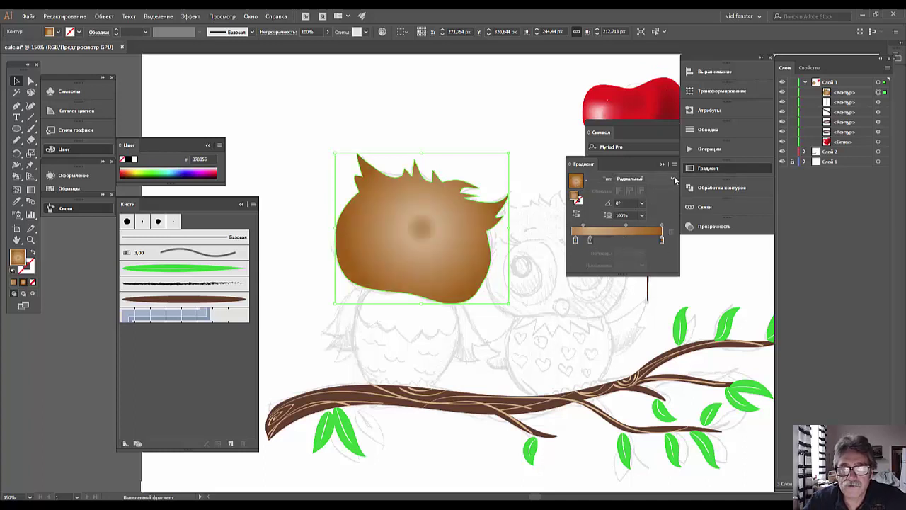
{"action": "left_click", "coordinate": [662, 179]}
{"action": "left_click", "coordinate": [645, 189]}
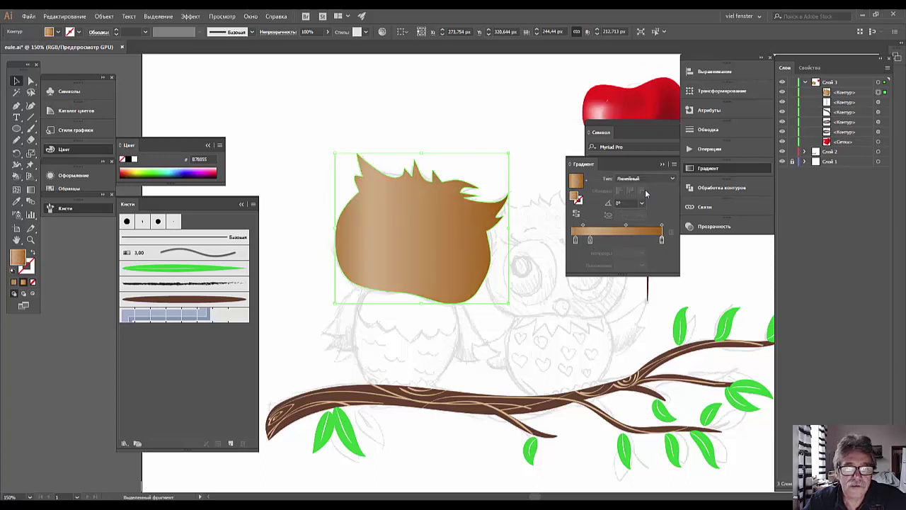
{"action": "left_click_drag", "start_coordinate": [591, 238], "coordinate": [571, 241]}
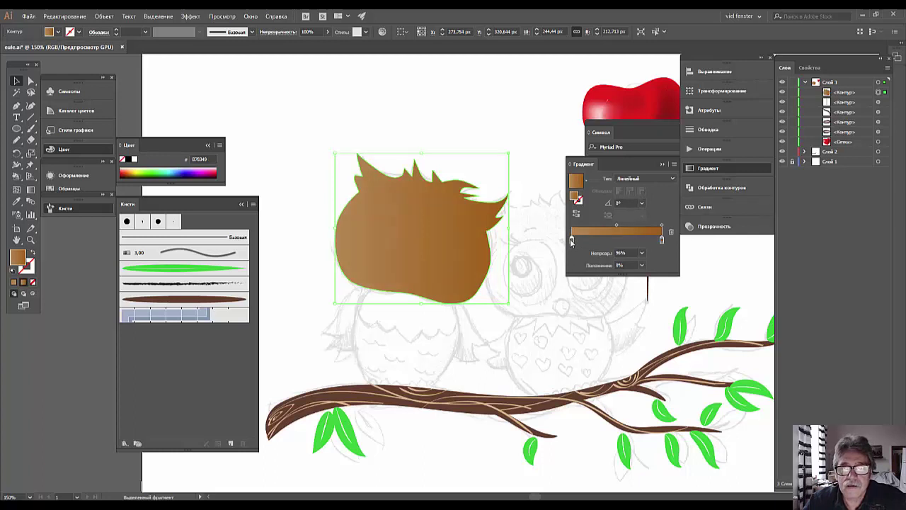
Give the gradient's right stop a dark brown swatch colour
{"action": "left_click", "coordinate": [662, 240]}
{"action": "double_click", "coordinate": [662, 241]}
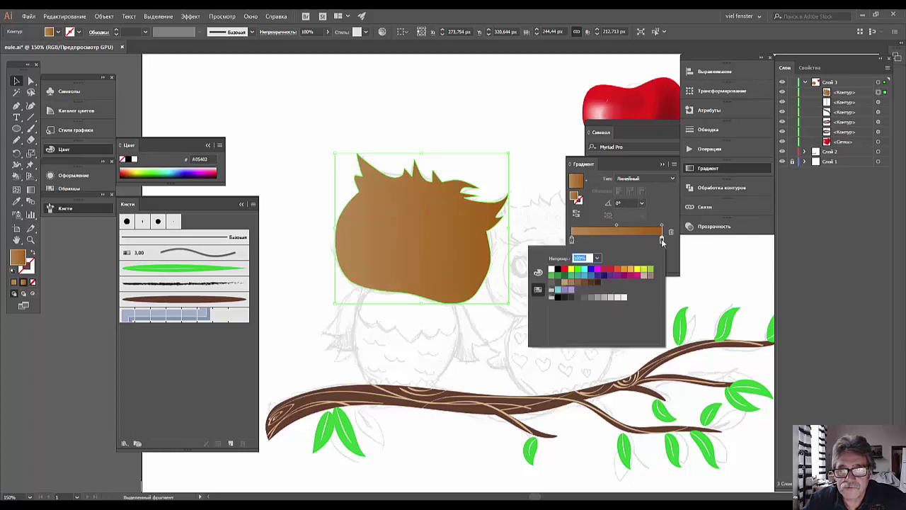
{"action": "left_click", "coordinate": [564, 285]}
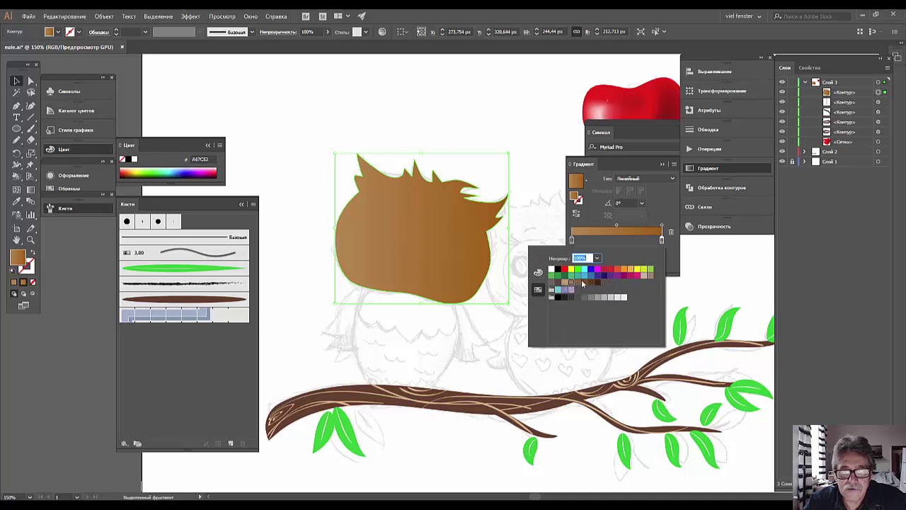
{"action": "left_click", "coordinate": [583, 284]}
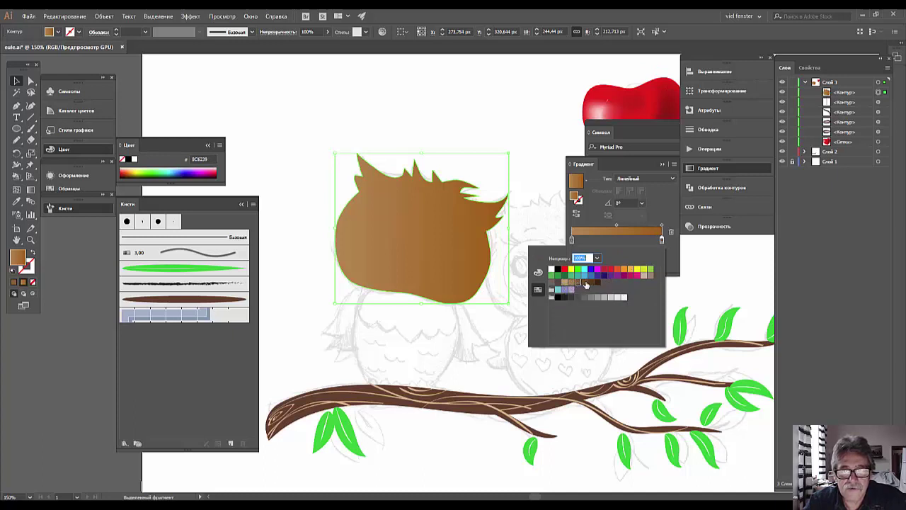
{"action": "left_click", "coordinate": [473, 254]}
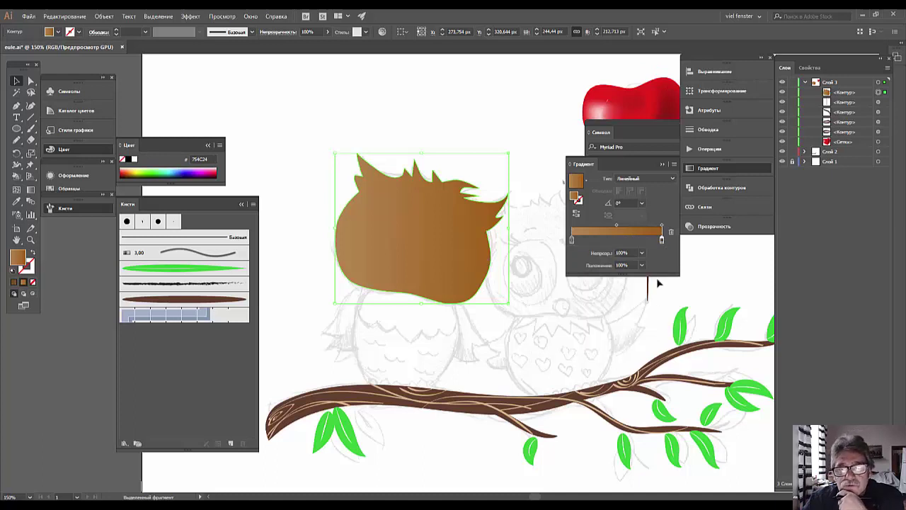
{"action": "left_click", "coordinate": [674, 182]}
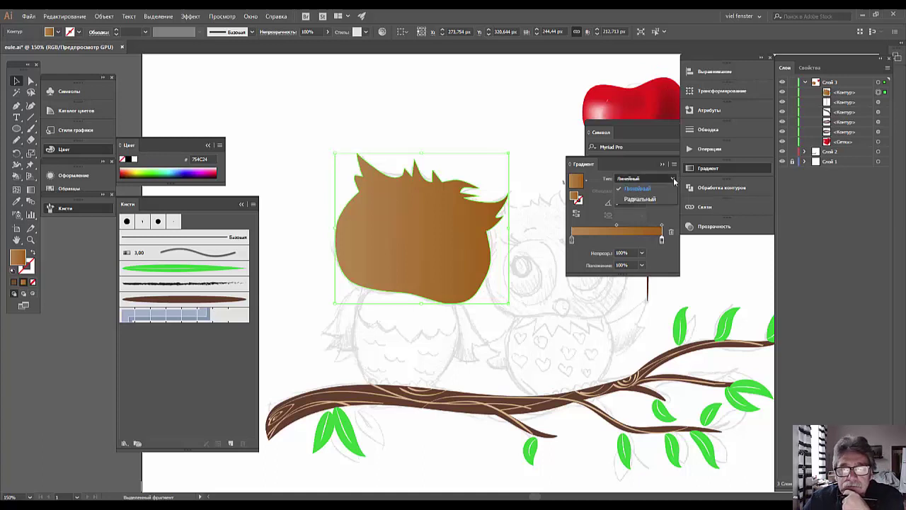
Switch the head gradient to Radial and slide the stops to lighten it
{"action": "left_click", "coordinate": [640, 199]}
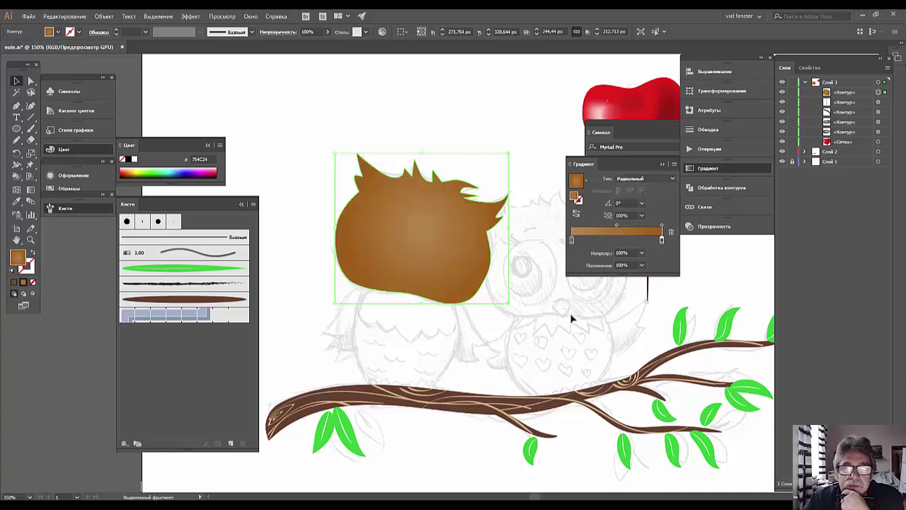
{"action": "left_click_drag", "start_coordinate": [573, 240], "coordinate": [625, 240]}
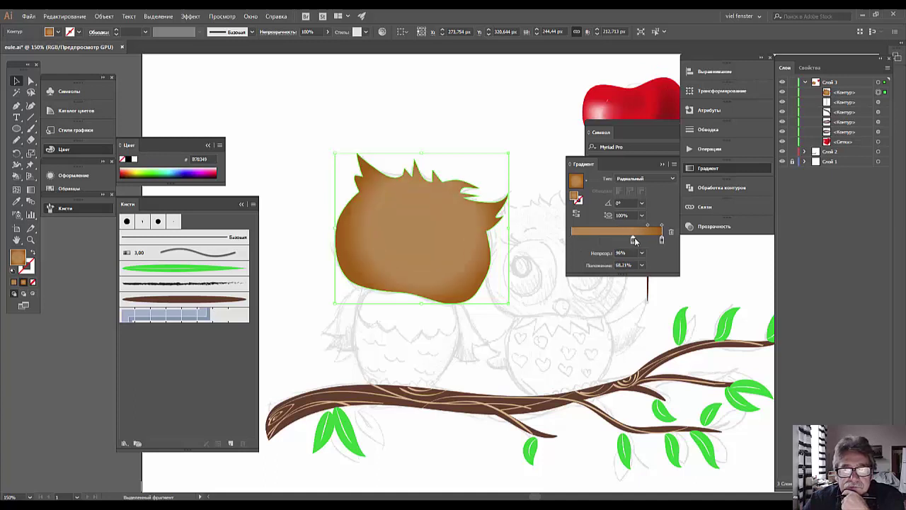
{"action": "left_click_drag", "start_coordinate": [636, 241], "coordinate": [632, 240]}
Add a new gradient stop at the start and give it a light tan swatch
{"action": "left_click", "coordinate": [575, 241]}
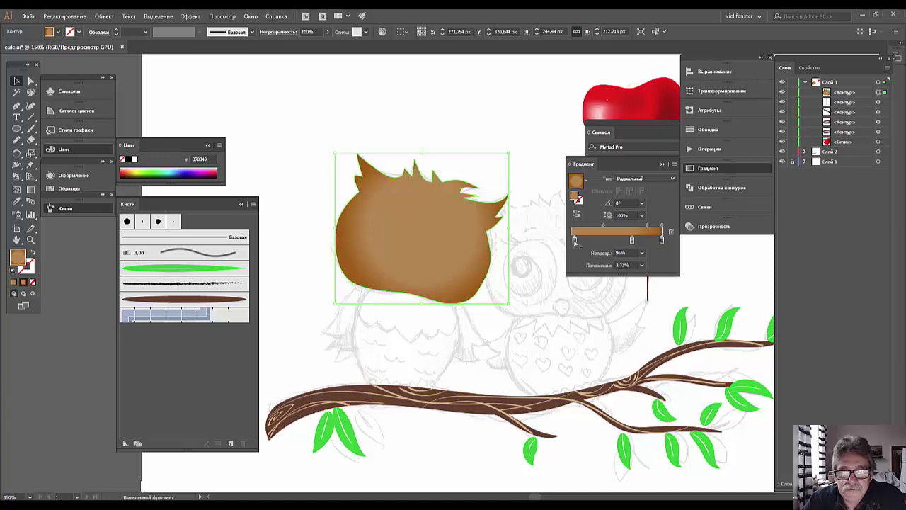
{"action": "left_click_drag", "start_coordinate": [575, 241], "coordinate": [571, 244]}
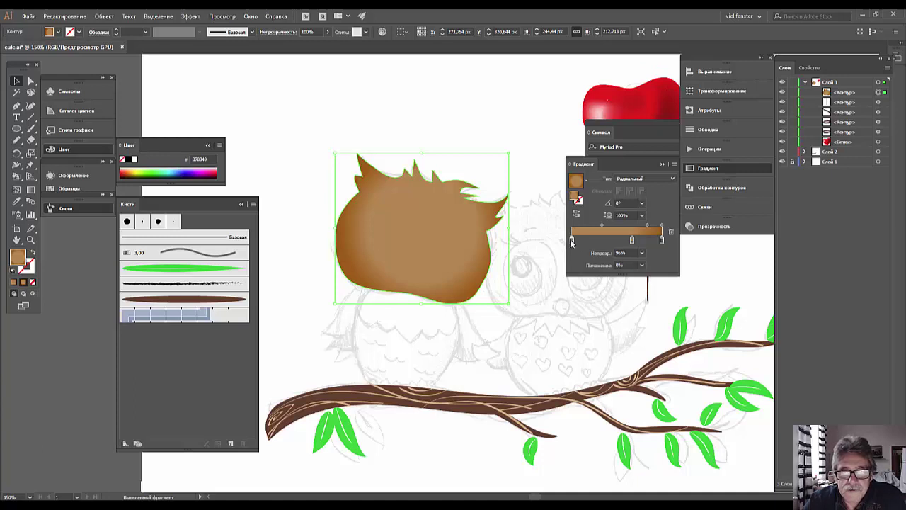
{"action": "double_click", "coordinate": [572, 240]}
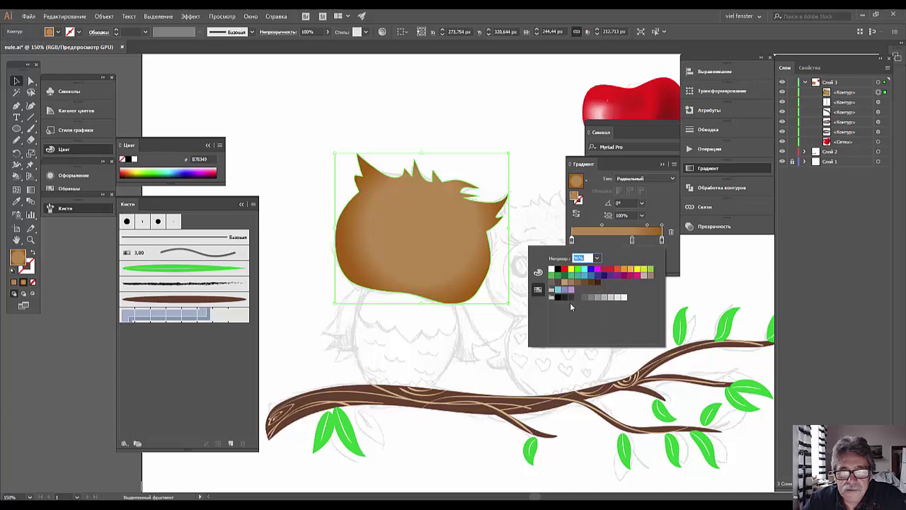
{"action": "left_click", "coordinate": [538, 272]}
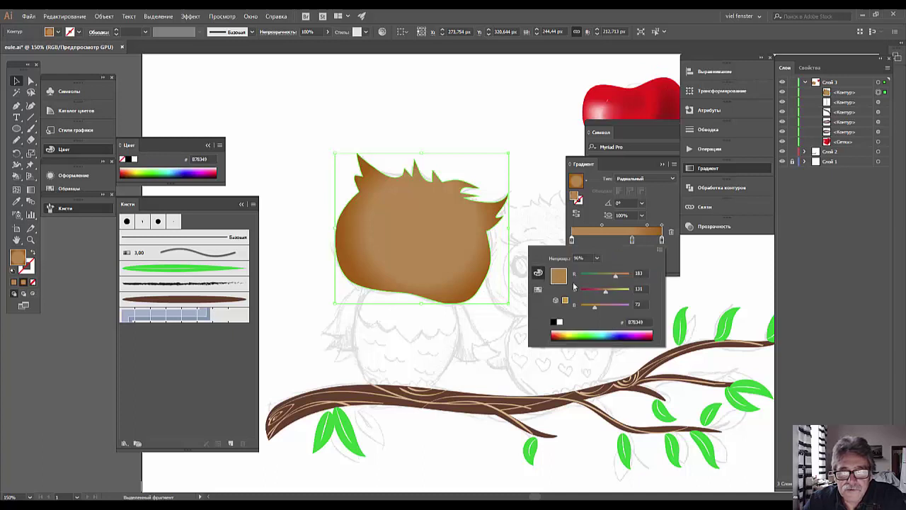
{"action": "left_click", "coordinate": [537, 289]}
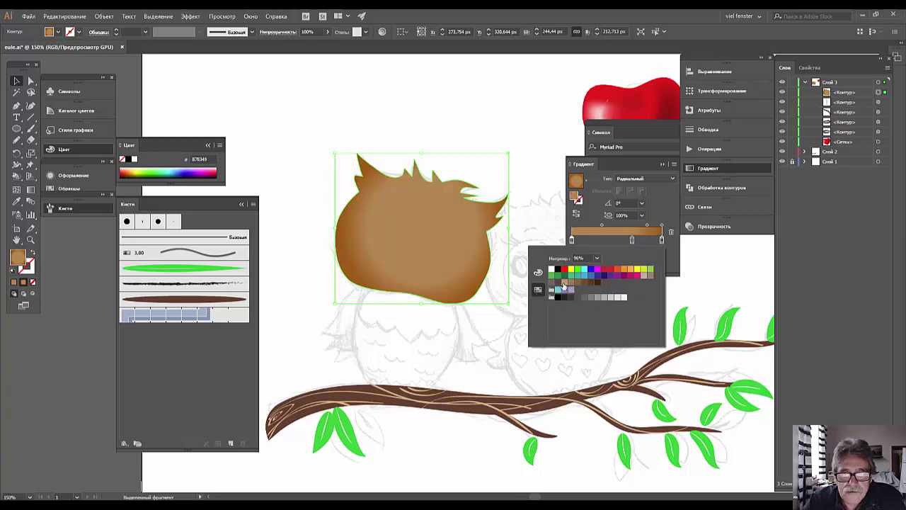
{"action": "left_click", "coordinate": [564, 282]}
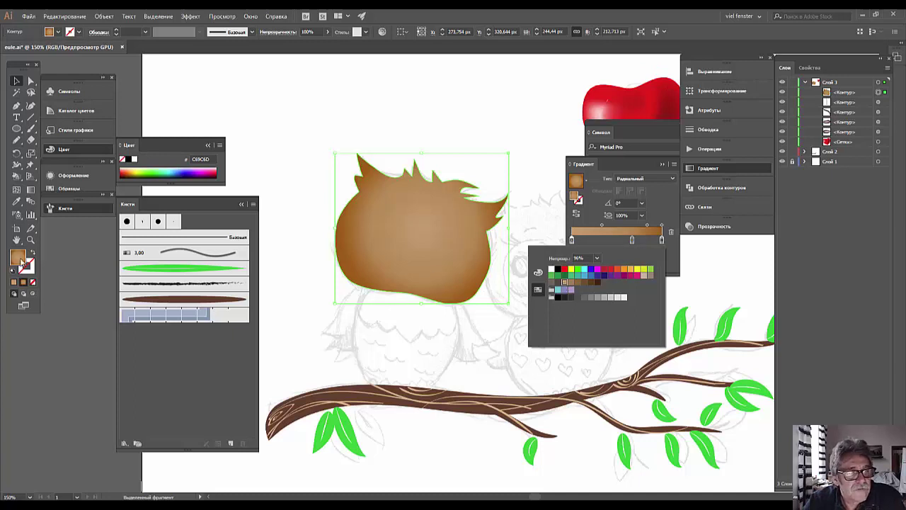
{"action": "left_click", "coordinate": [21, 261]}
Pick a slightly darker light tan fill colour in the Color Picker
{"action": "double_click", "coordinate": [21, 263]}
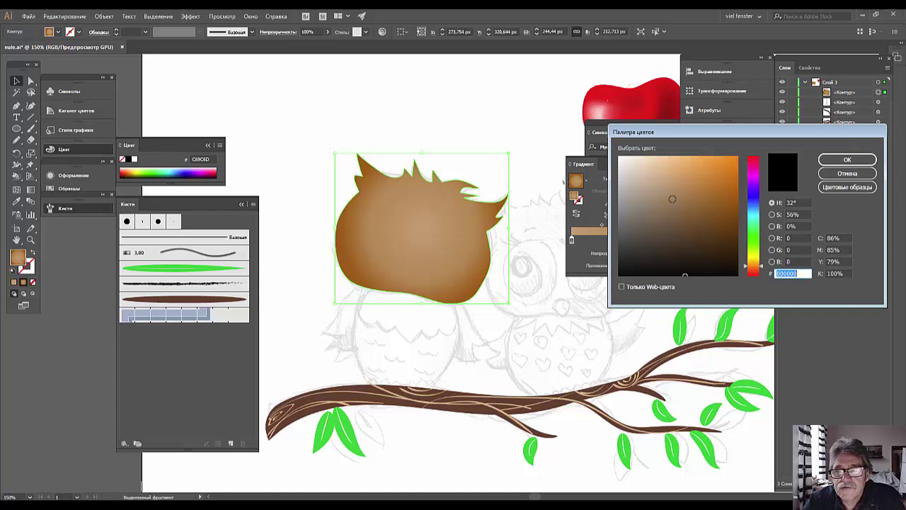
{"action": "left_click", "coordinate": [686, 177]}
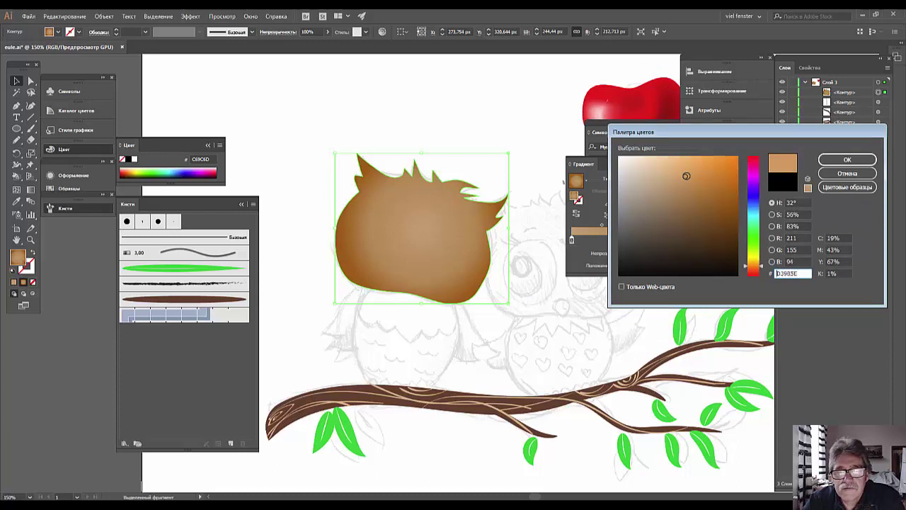
{"action": "left_click_drag", "start_coordinate": [687, 176], "coordinate": [686, 183]}
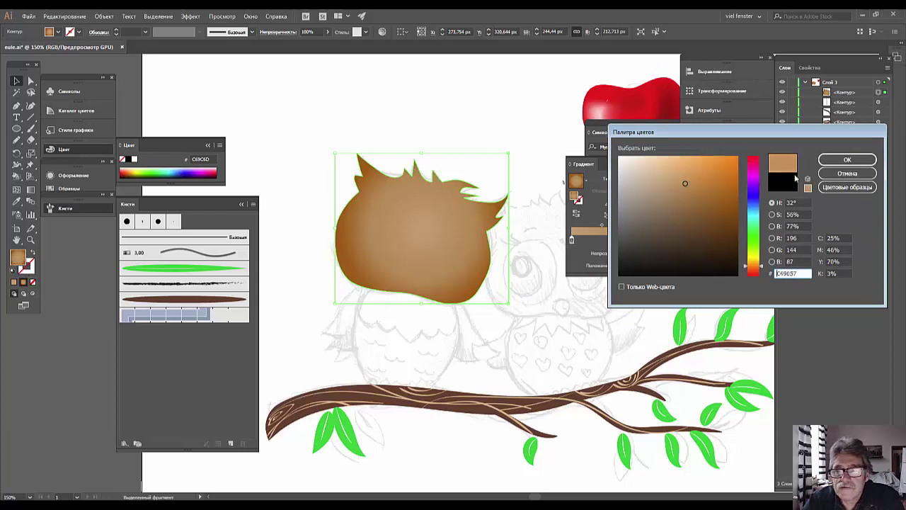
{"action": "left_click", "coordinate": [847, 159]}
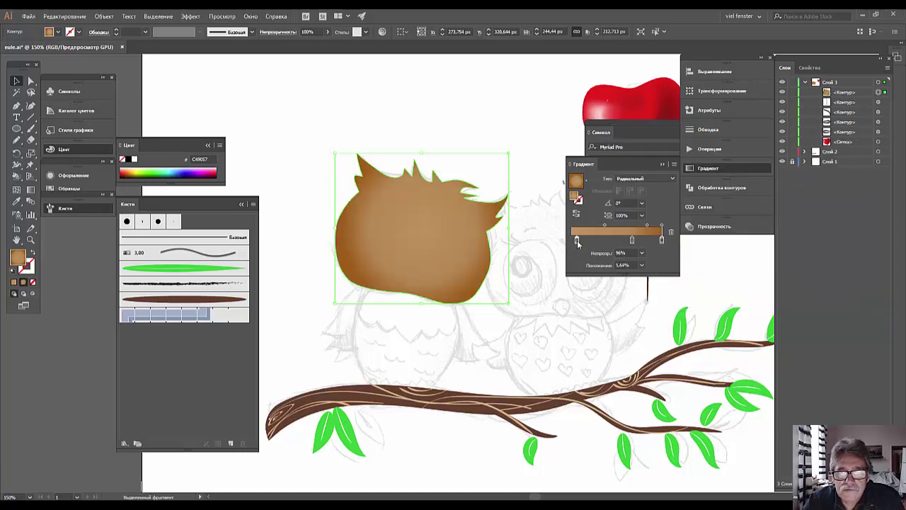
Set the left gradient stop to light tan C69C6D and reposition the middle stop
{"action": "left_click_drag", "start_coordinate": [580, 240], "coordinate": [572, 240]}
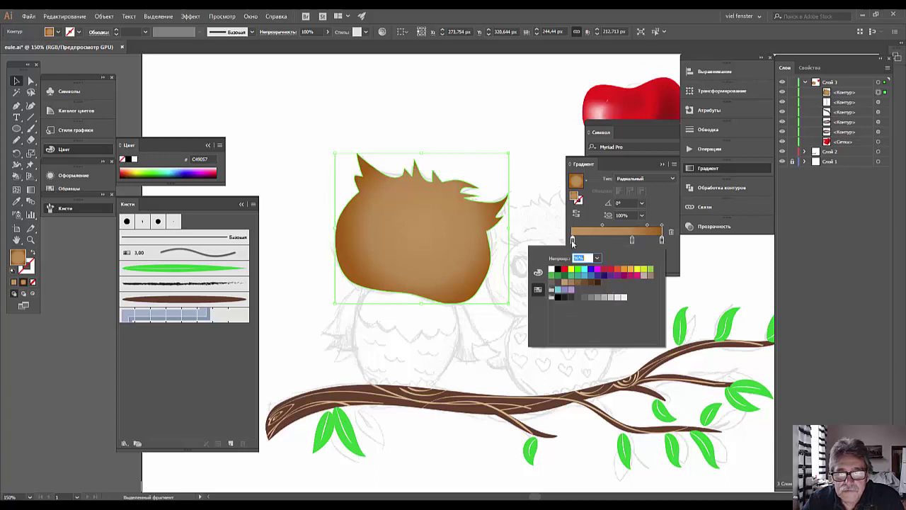
{"action": "double_click", "coordinate": [573, 240]}
{"action": "left_click", "coordinate": [564, 282]}
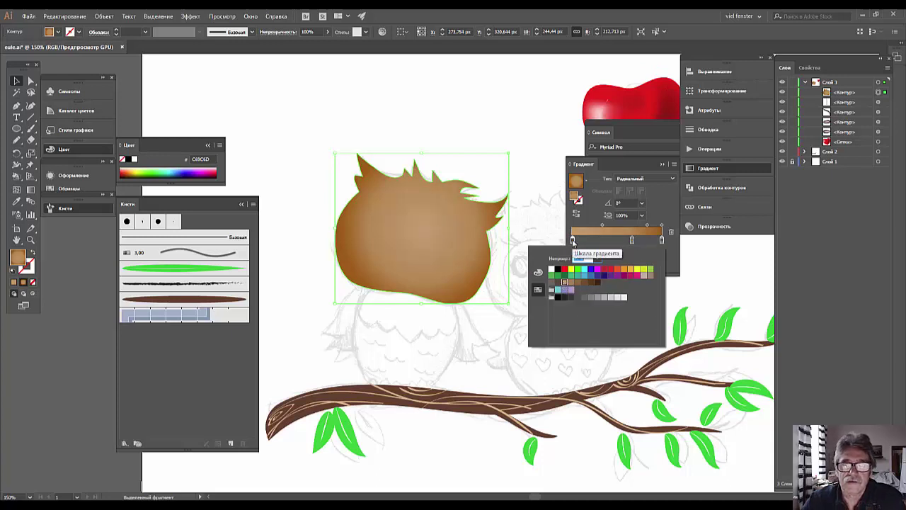
{"action": "left_click", "coordinate": [631, 240]}
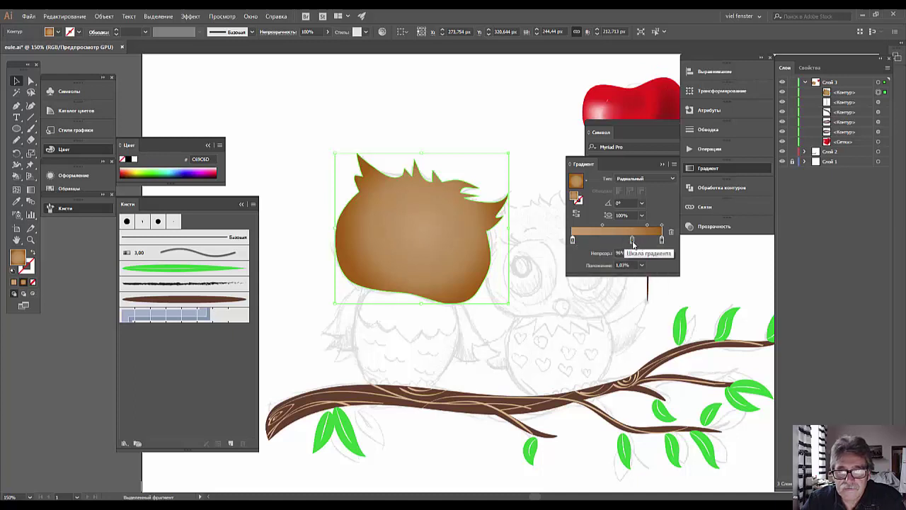
{"action": "mouse_move", "coordinate": [632, 242]}
{"action": "left_mouse_down"}
{"action": "mouse_move", "coordinate": [616, 244]}
{"action": "mouse_move", "coordinate": [628, 244]}
{"action": "left_mouse_up"}
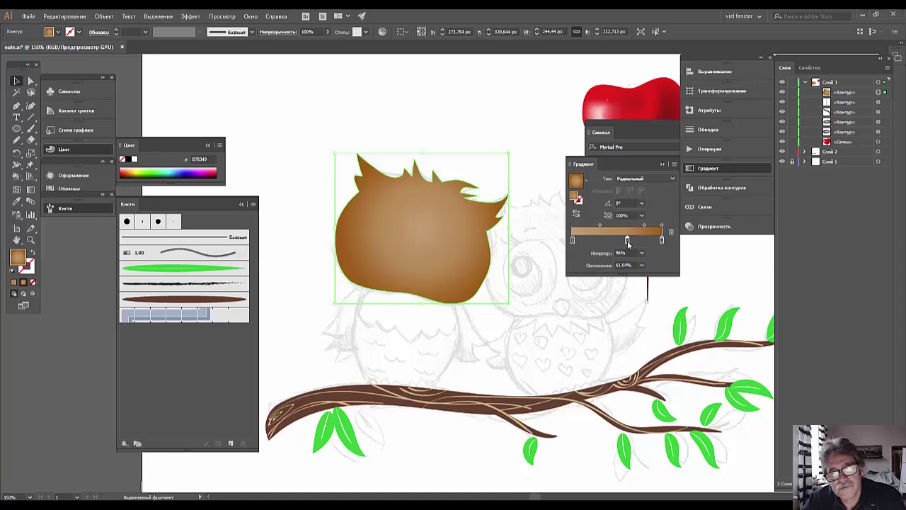
Darken the middle gradient stop to B2813D by lowering its blue and red values
{"action": "double_click", "coordinate": [627, 241]}
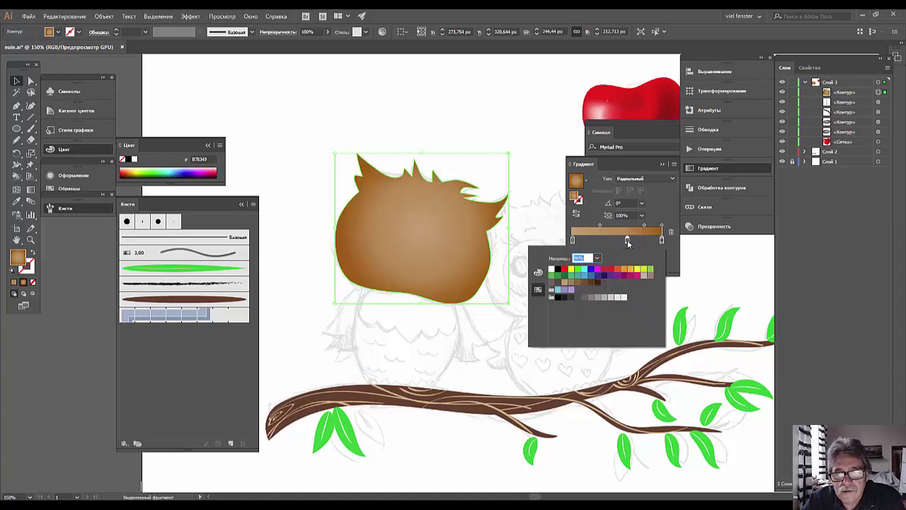
{"action": "left_click", "coordinate": [538, 273]}
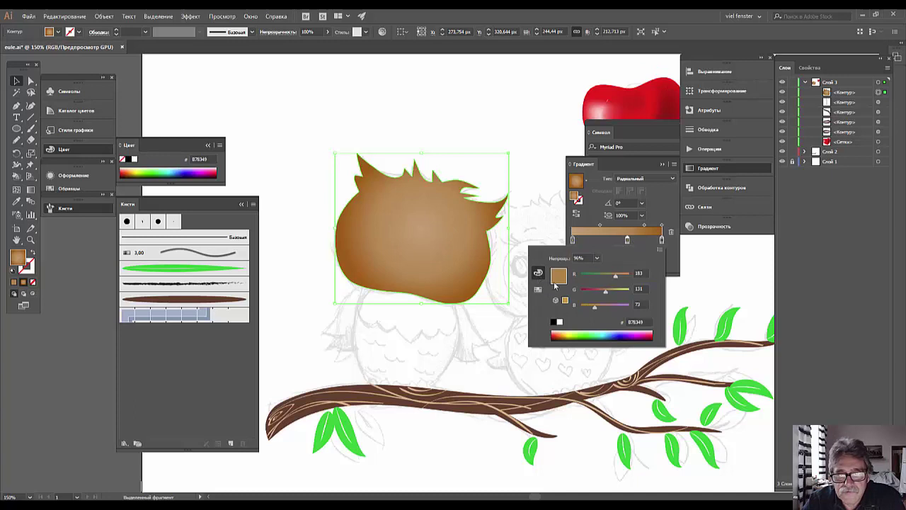
{"action": "left_click_drag", "start_coordinate": [593, 305], "coordinate": [605, 294]}
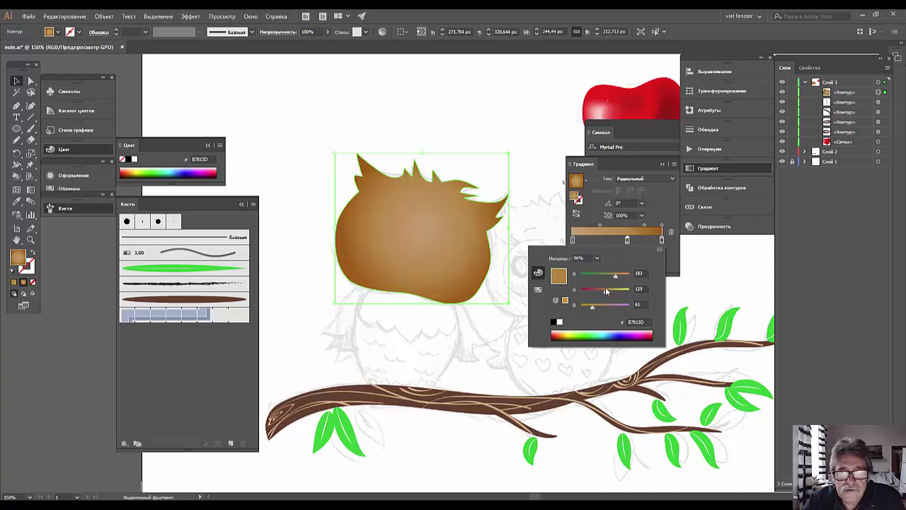
{"action": "left_click_drag", "start_coordinate": [617, 276], "coordinate": [613, 277]}
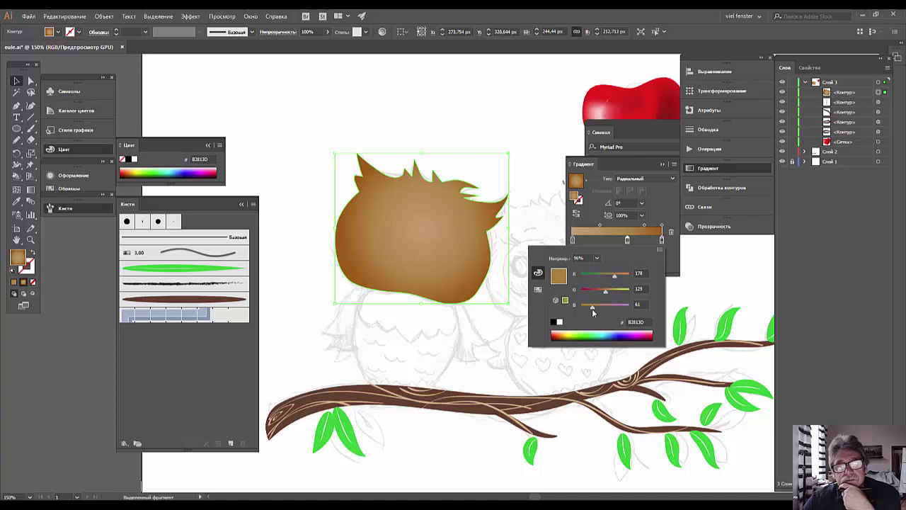
{"action": "left_click", "coordinate": [673, 263]}
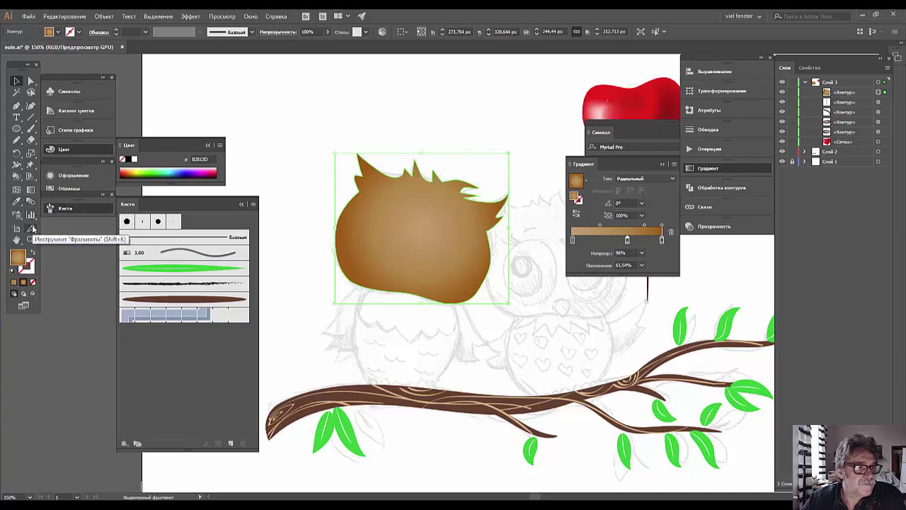
Rotate the head's radial gradient upward to 81.9°, lower its centre, and shorten it to the head's top
{"action": "left_click", "coordinate": [31, 192]}
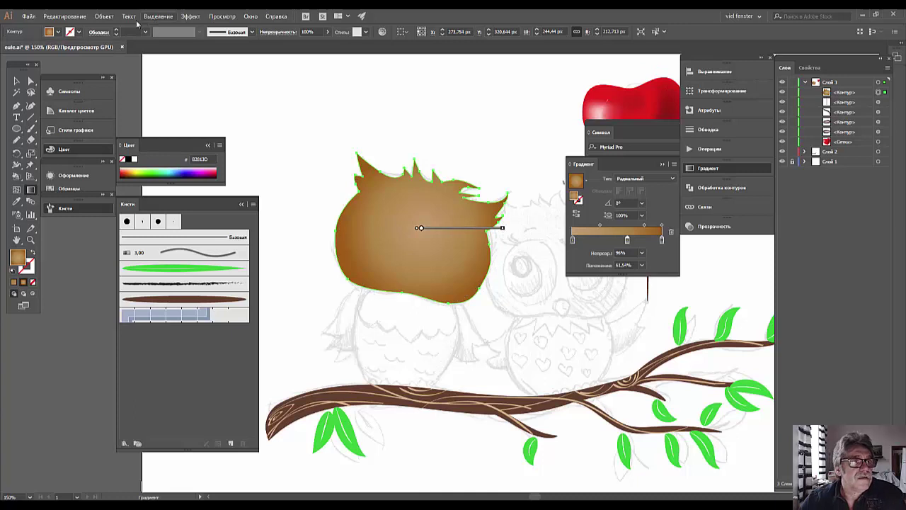
{"action": "left_click", "coordinate": [105, 17]}
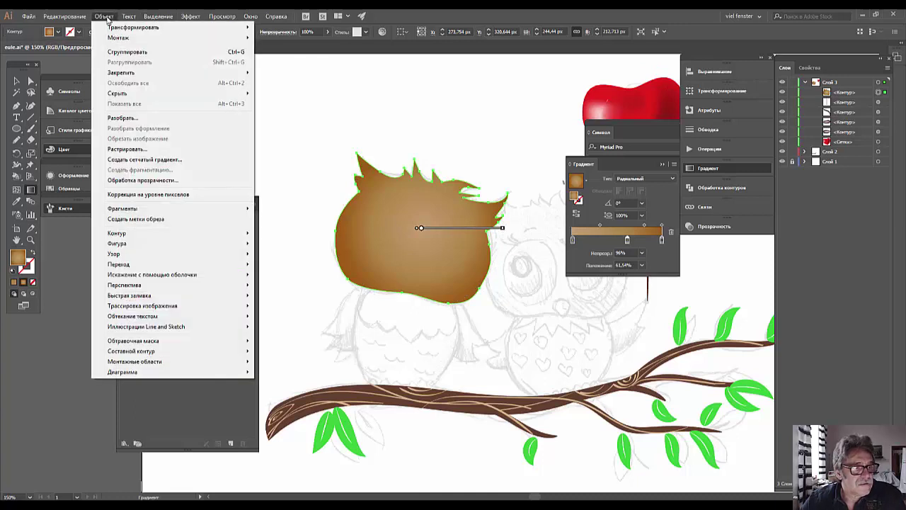
{"action": "left_click", "coordinate": [107, 19]}
{"action": "mouse_move", "coordinate": [504, 227]}
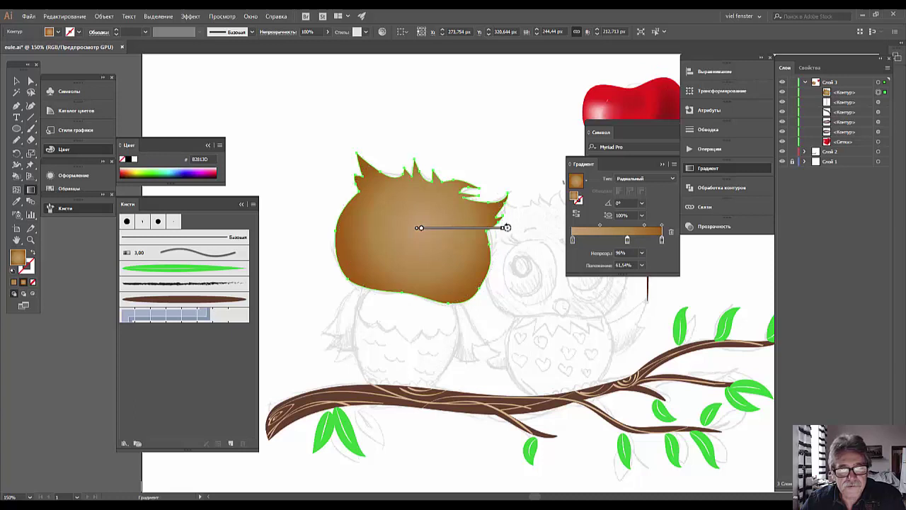
{"action": "mouse_move", "coordinate": [507, 228]}
{"action": "left_mouse_down"}
{"action": "mouse_move", "coordinate": [448, 174]}
{"action": "mouse_move", "coordinate": [431, 170]}
{"action": "left_mouse_up"}
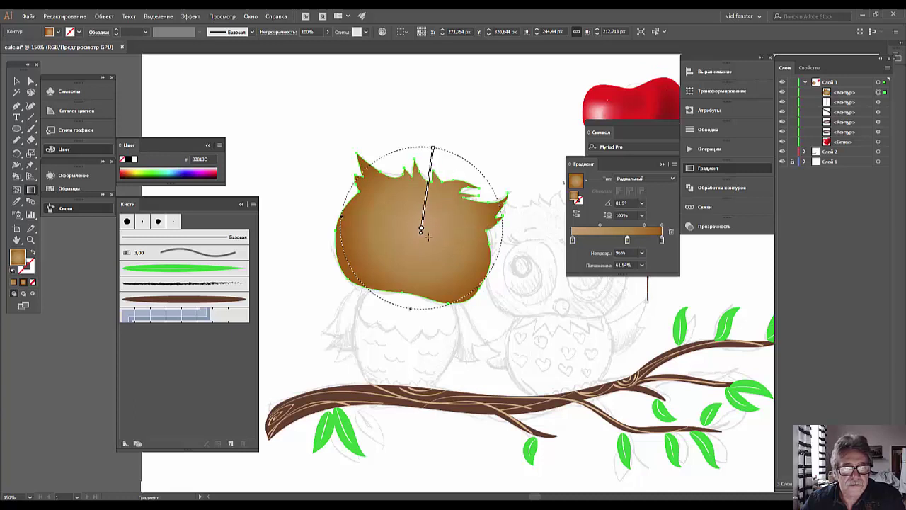
{"action": "mouse_move", "coordinate": [422, 230]}
{"action": "left_mouse_down"}
{"action": "mouse_move", "coordinate": [416, 250]}
{"action": "mouse_move", "coordinate": [420, 220]}
{"action": "left_mouse_up"}
{"action": "mouse_move", "coordinate": [433, 138]}
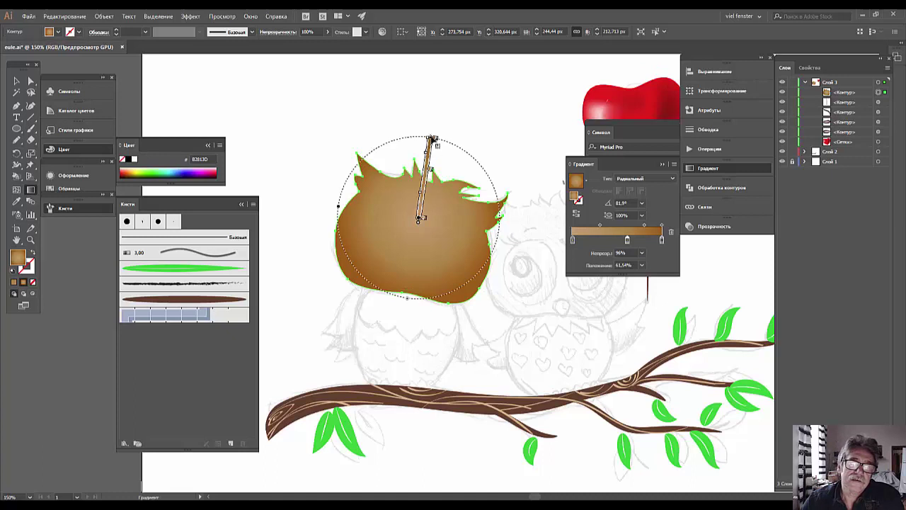
{"action": "left_click_drag", "start_coordinate": [433, 138], "coordinate": [434, 104]}
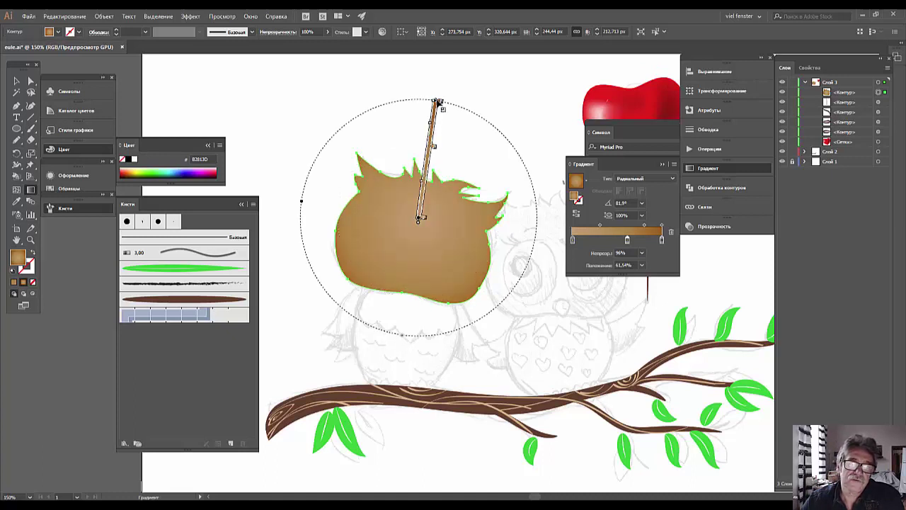
{"action": "left_click_drag", "start_coordinate": [438, 103], "coordinate": [430, 123]}
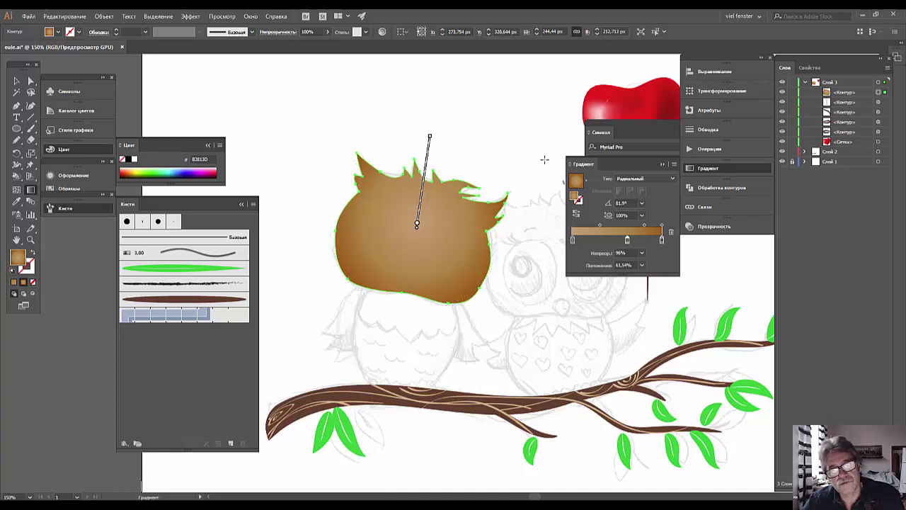
Restore the near-vertical gradient and make the first stop golden yellow E7C040
{"action": "key", "text": "ctrl+z"}
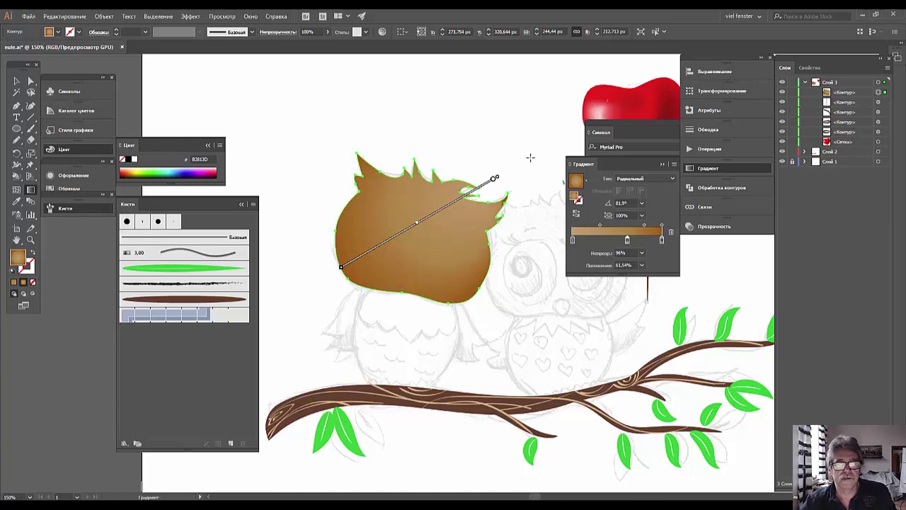
{"action": "key", "text": "Return"}
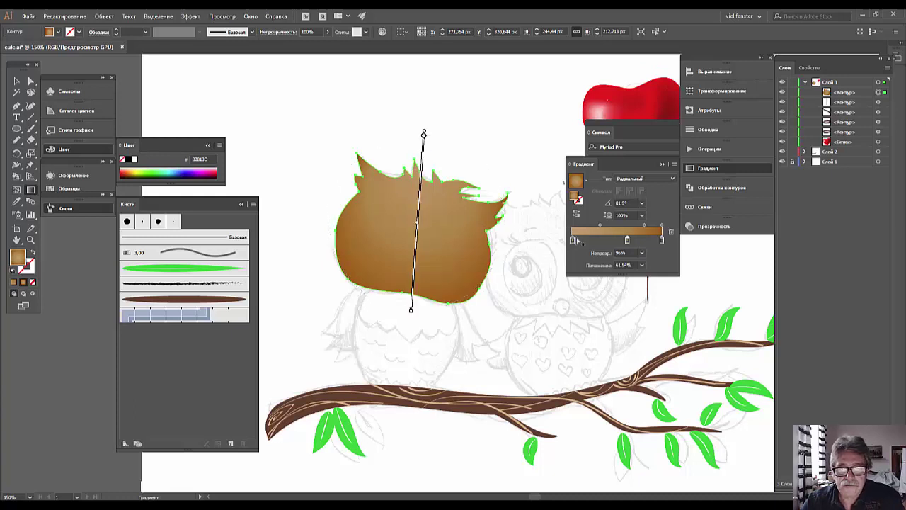
{"action": "left_click", "coordinate": [572, 240]}
{"action": "double_click", "coordinate": [572, 240]}
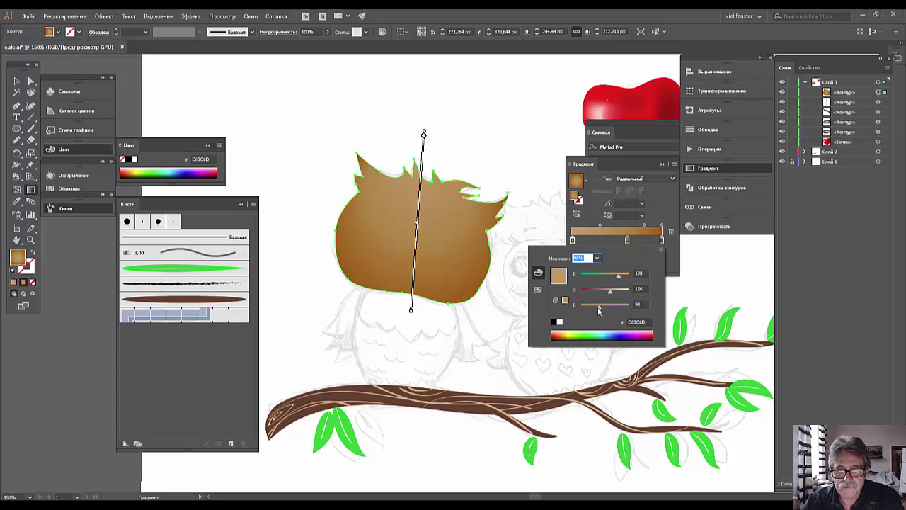
{"action": "left_click_drag", "start_coordinate": [601, 309], "coordinate": [594, 312]}
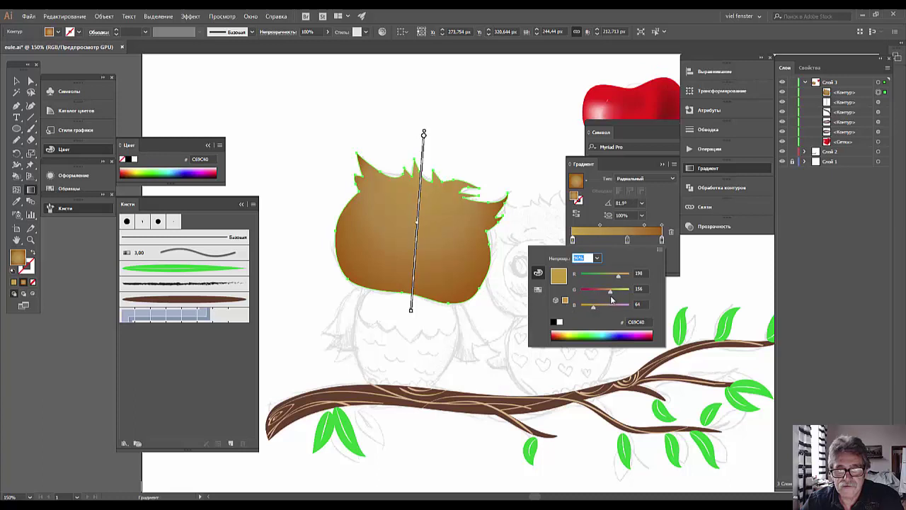
{"action": "left_click_drag", "start_coordinate": [611, 296], "coordinate": [617, 298]}
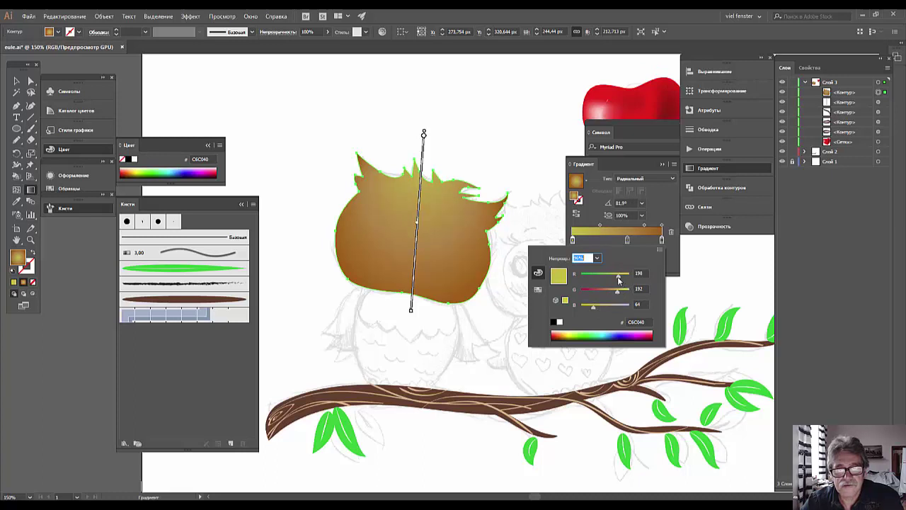
{"action": "left_click_drag", "start_coordinate": [618, 276], "coordinate": [624, 282]}
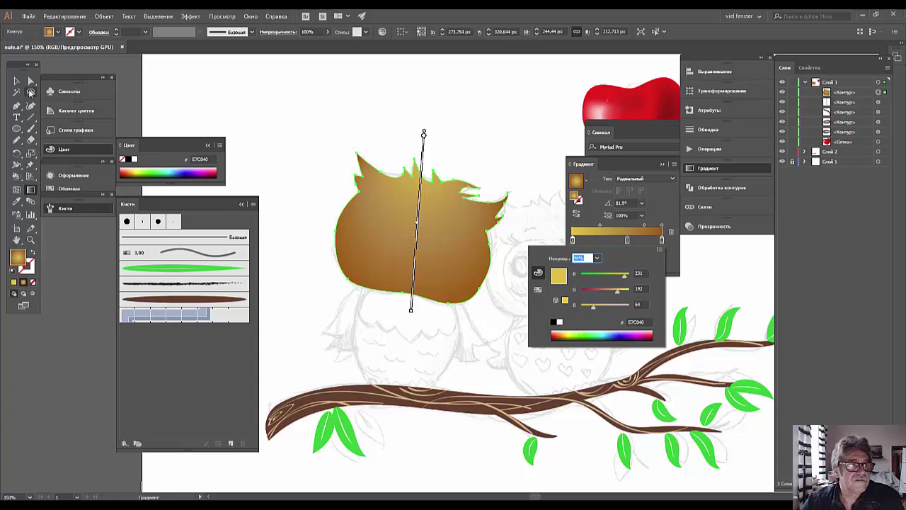
{"action": "left_click", "coordinate": [16, 80]}
Try a diagonal gradient angle across the head, then undo it
{"action": "left_click_drag", "start_coordinate": [361, 153], "coordinate": [472, 291]}
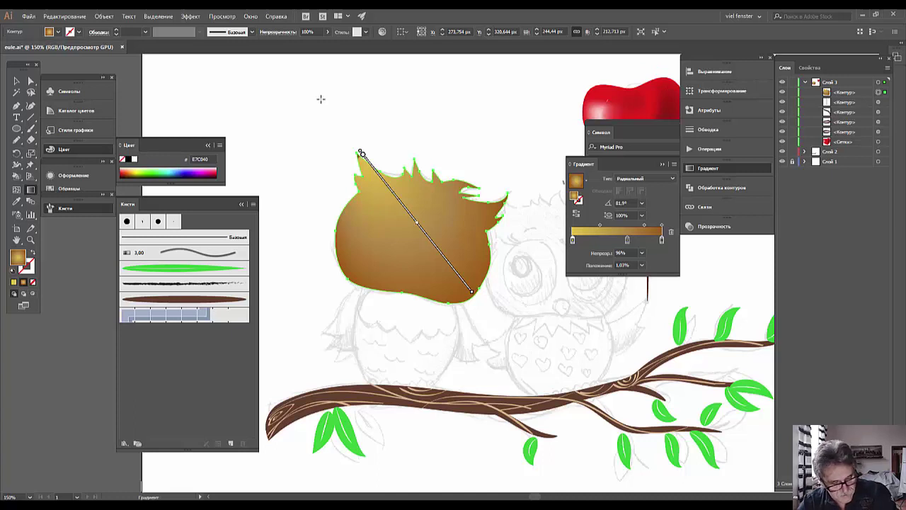
{"action": "key", "text": "v"}
{"action": "key", "text": "ctrl+z"}
Deselect the head, fit the artboard then zoom to 100%, and collapse the Gradient panel
{"action": "key", "text": "g"}
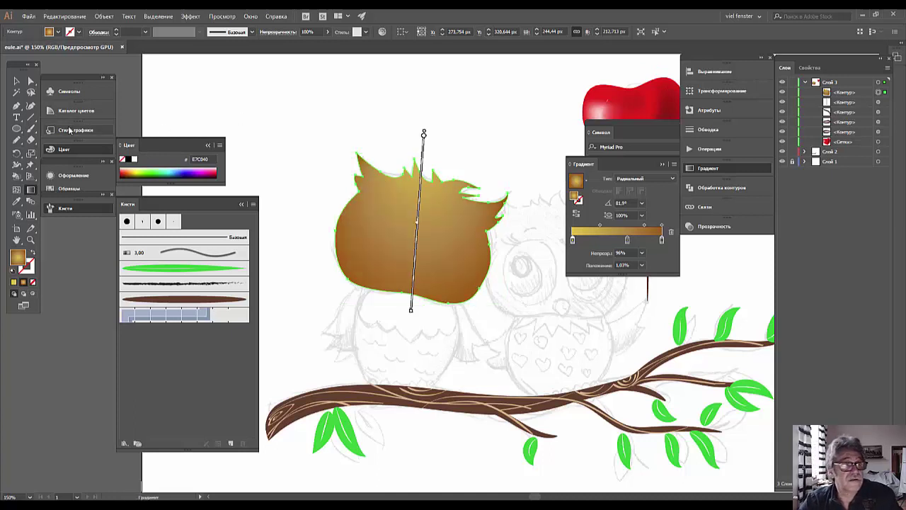
{"action": "key", "text": "a"}
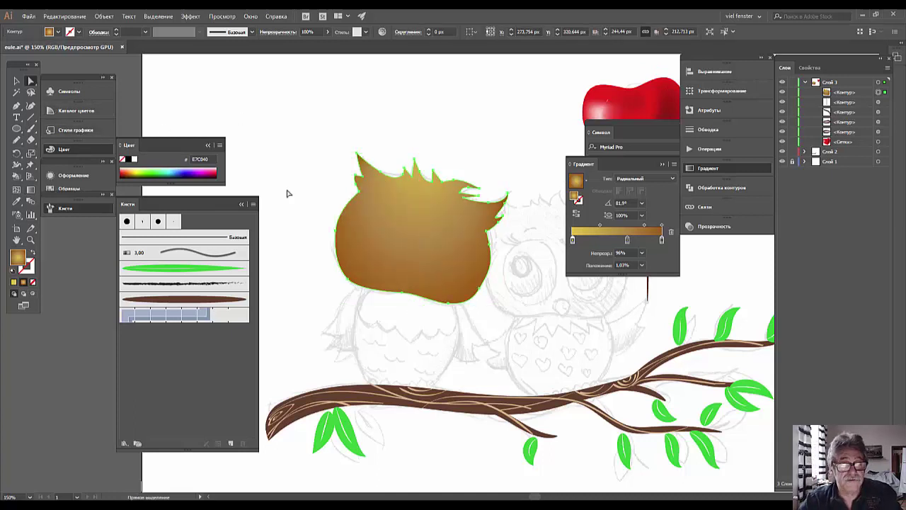
{"action": "key", "text": "ctrl+shift+a"}
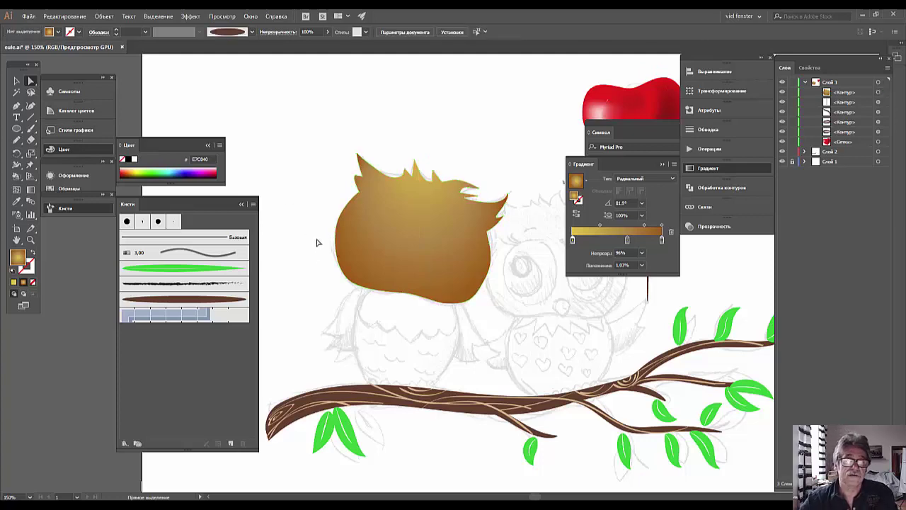
{"action": "key", "text": "ctrl+0"}
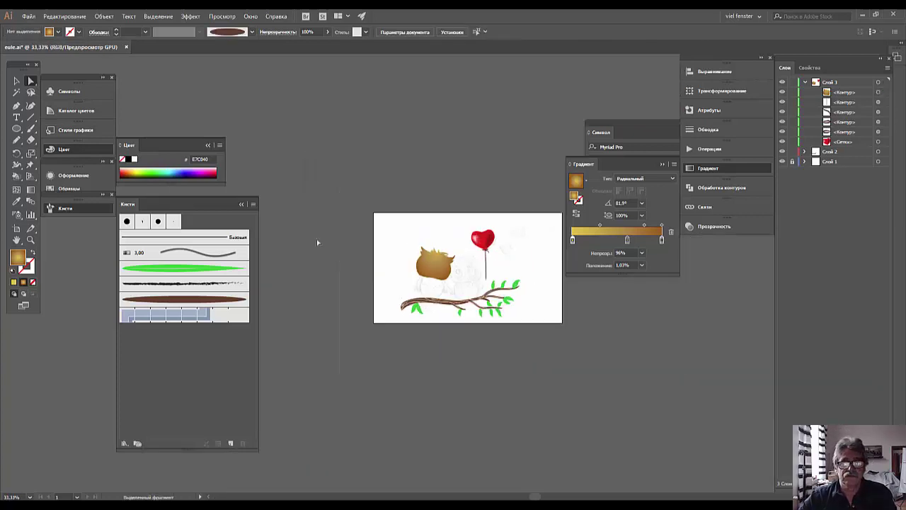
{"action": "key", "text": "ctrl+1"}
{"action": "key", "text": "ctrl+minus"}
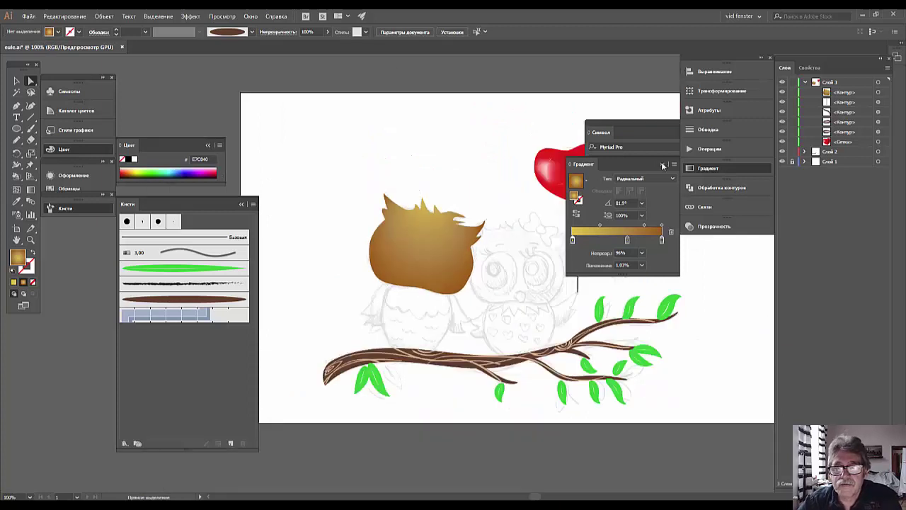
{"action": "left_click", "coordinate": [662, 164]}
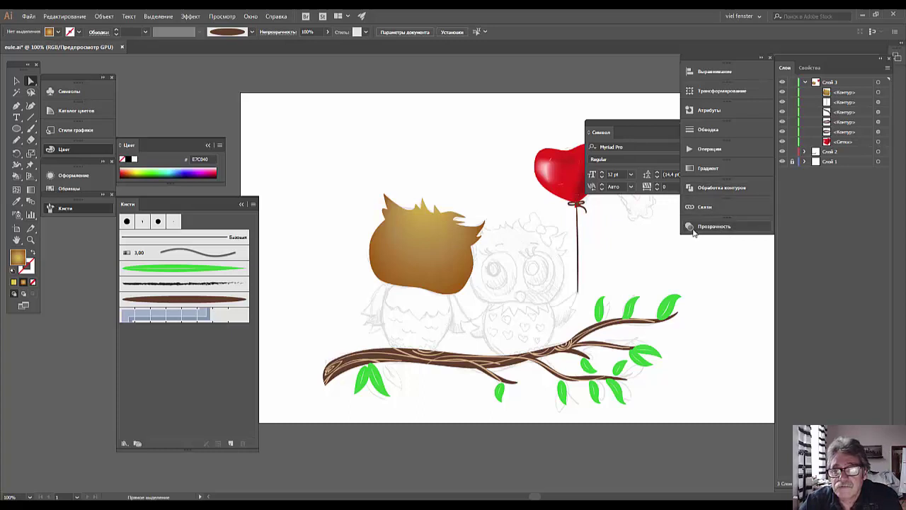
Set the selected brown head shape's Transparency opacity to 84%, then deselect it
{"action": "left_click", "coordinate": [691, 228]}
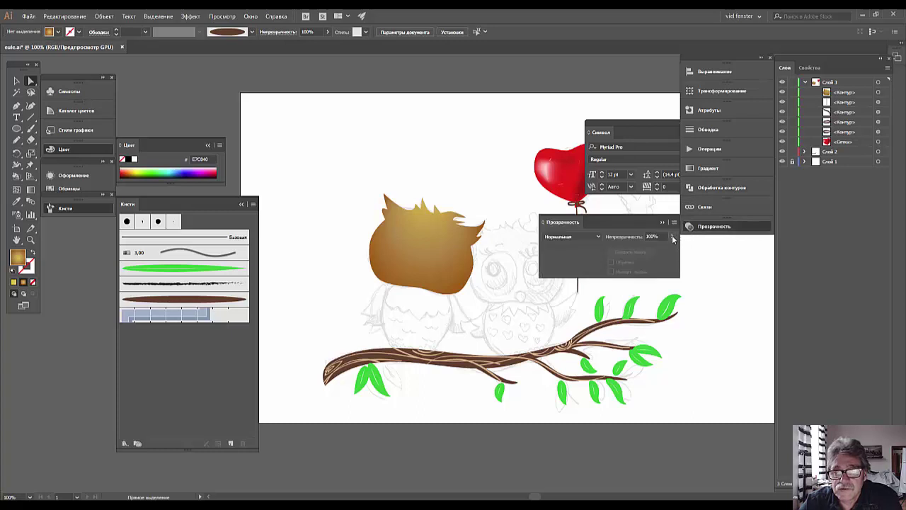
{"action": "left_click", "coordinate": [672, 236]}
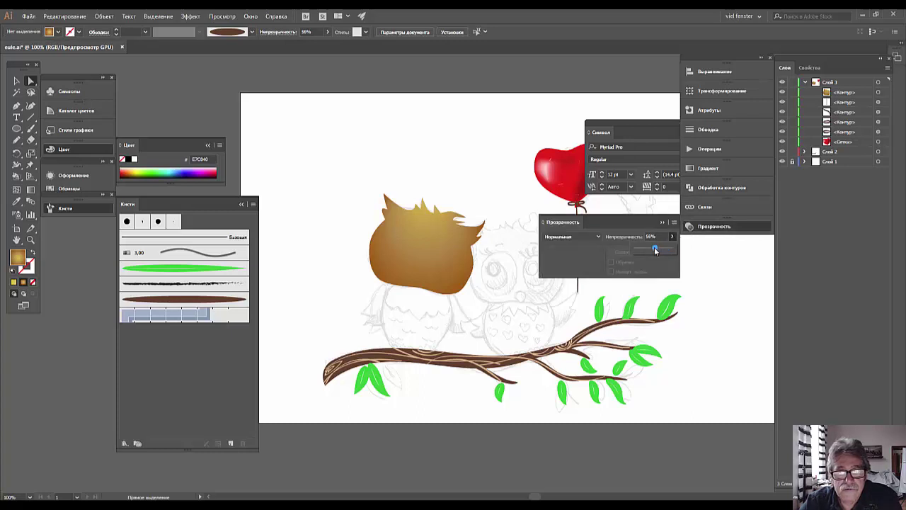
{"action": "left_click", "coordinate": [459, 261]}
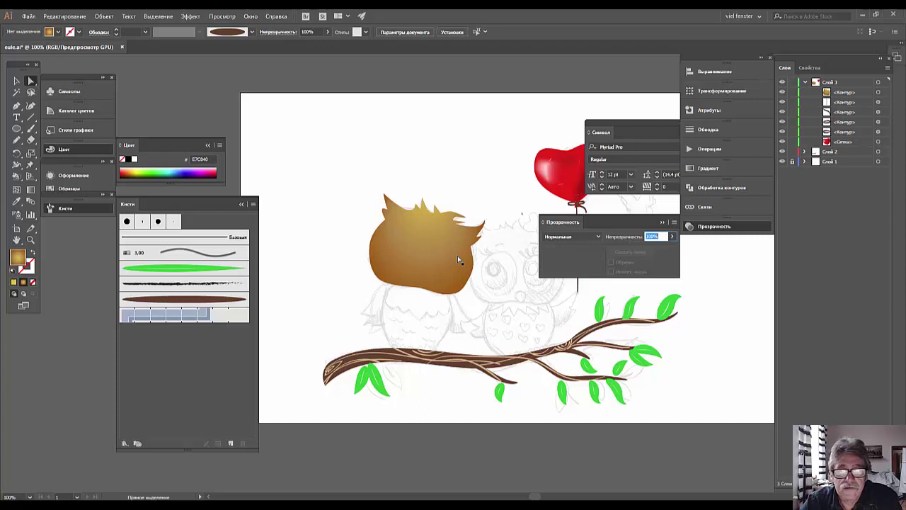
{"action": "left_click", "coordinate": [473, 252]}
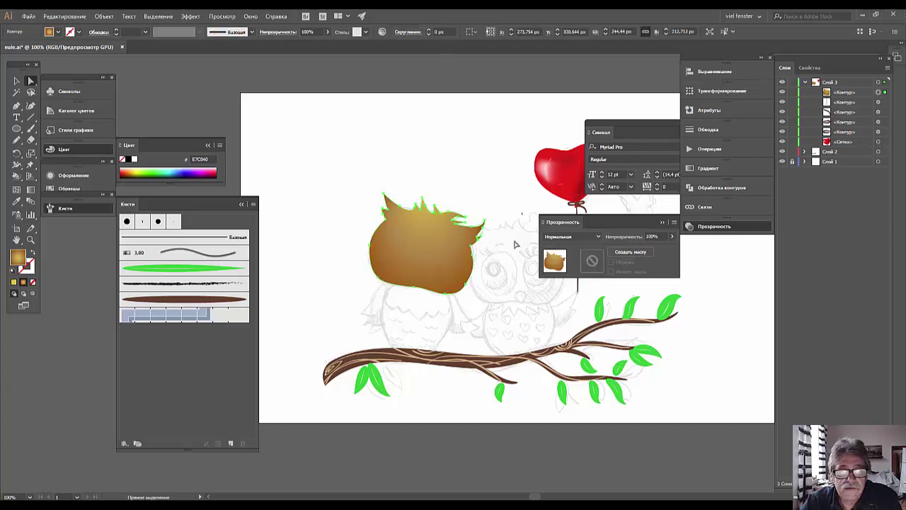
{"action": "left_click", "coordinate": [672, 237]}
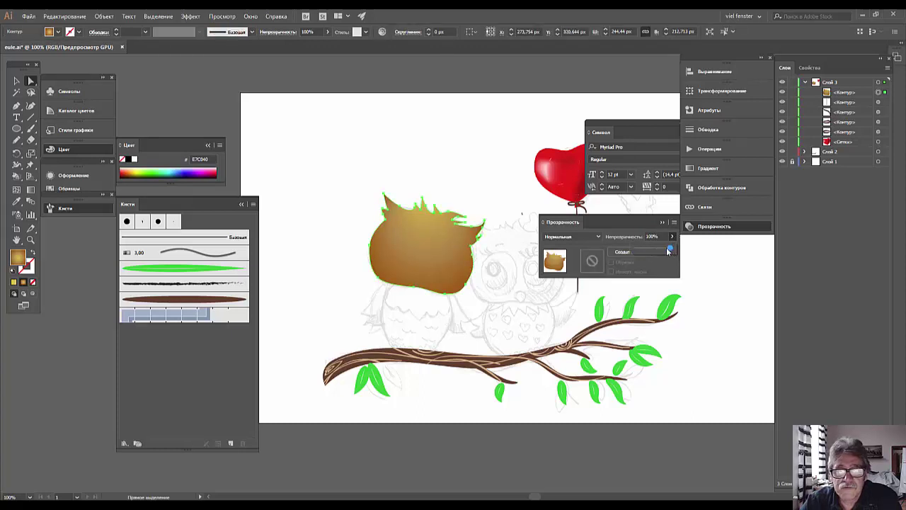
{"action": "left_click_drag", "start_coordinate": [669, 251], "coordinate": [665, 250]}
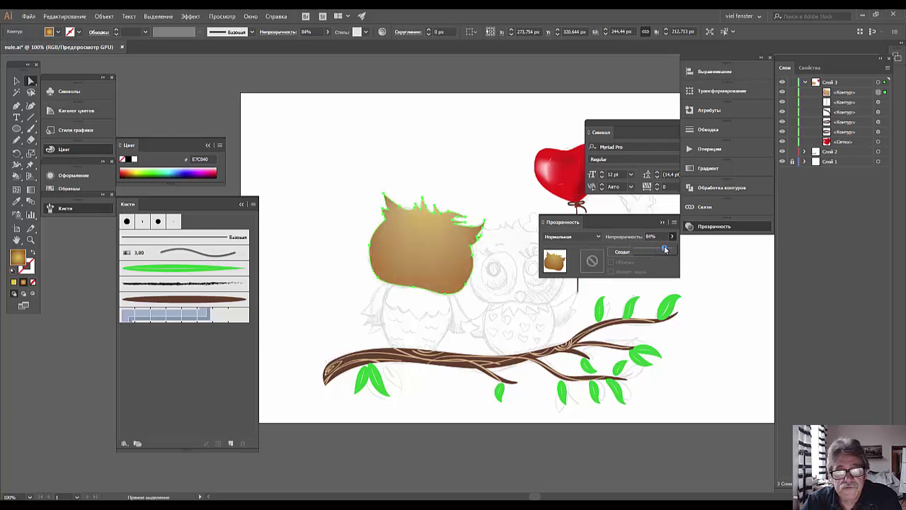
{"action": "left_click", "coordinate": [704, 283]}
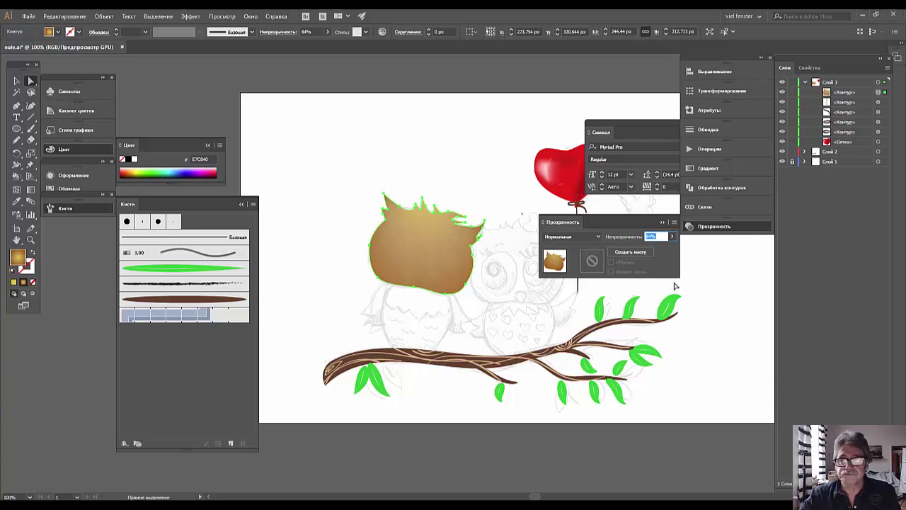
{"action": "left_click", "coordinate": [700, 253]}
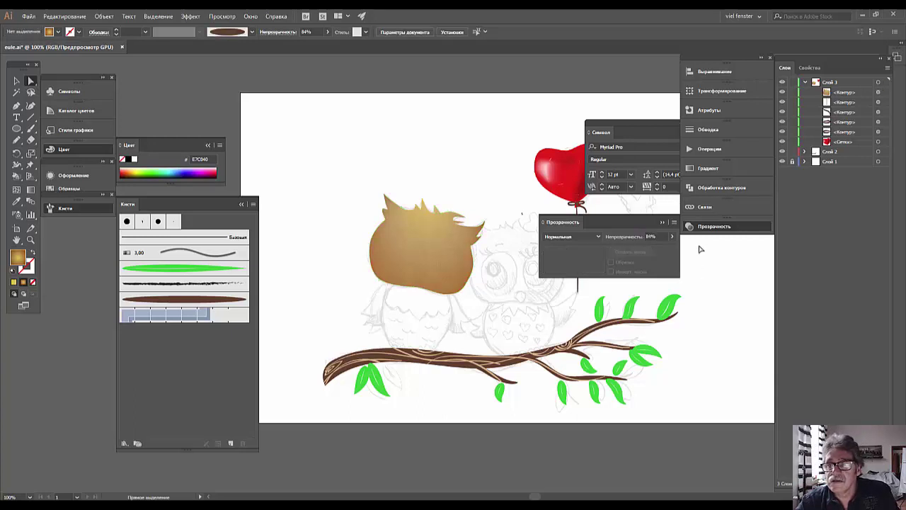
On a new layer above Слой 3, draw a 103.667 px gradient circle over the head's right side
{"action": "left_click", "coordinate": [851, 83]}
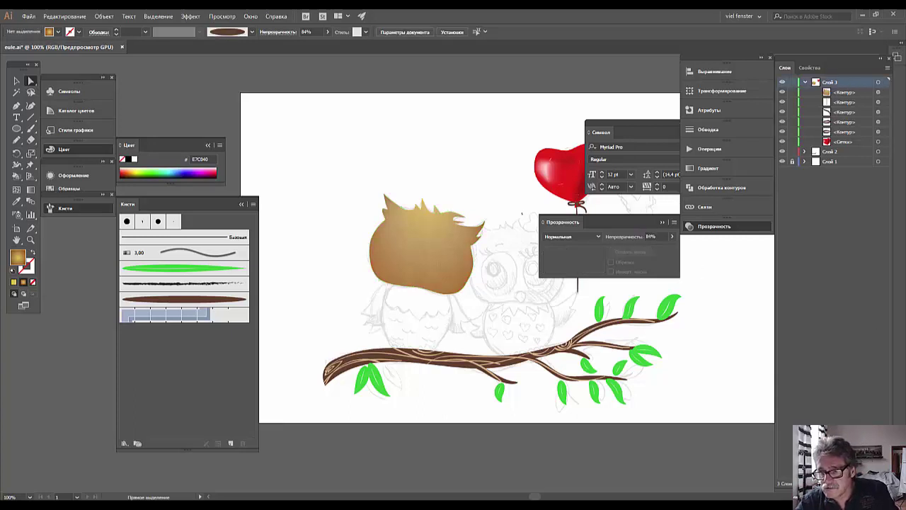
{"action": "key", "text": "ctrl+l"}
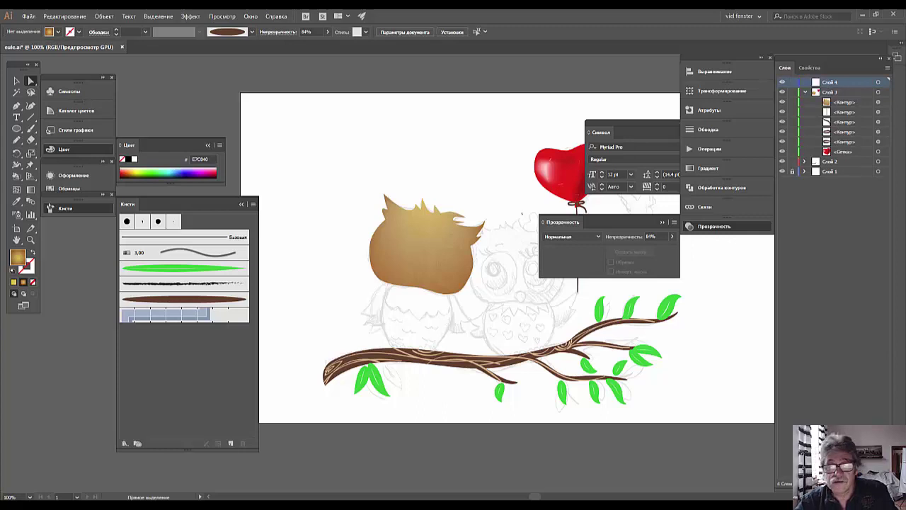
{"action": "key", "text": "ctrl+plus"}
{"action": "key", "text": "ctrl+plus"}
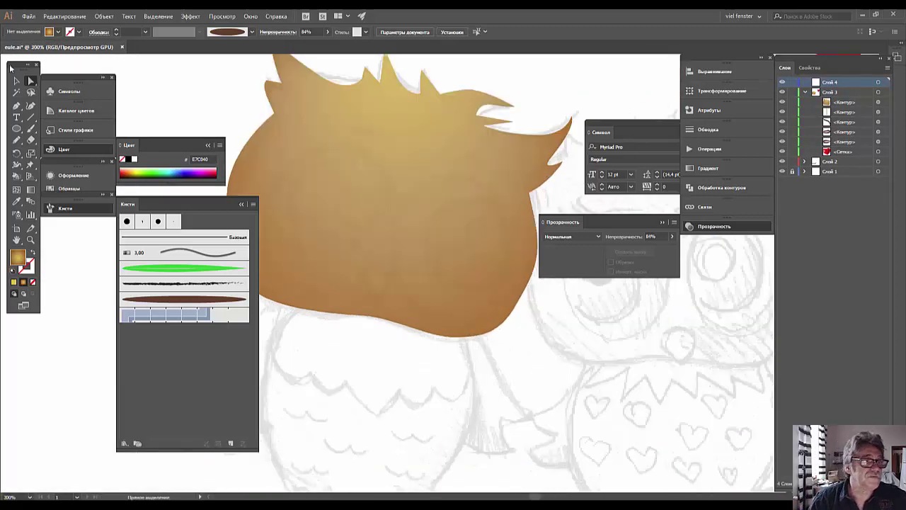
{"action": "left_click", "coordinate": [16, 129]}
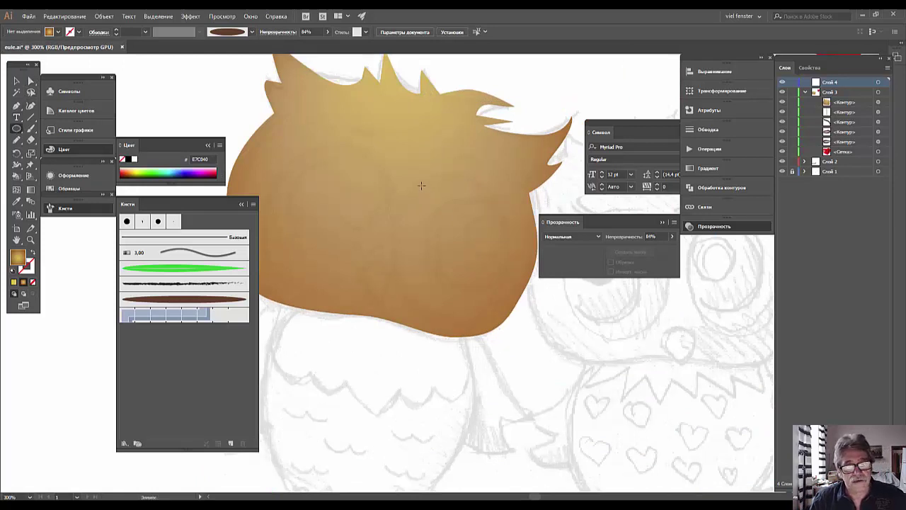
{"action": "left_click_drag", "start_coordinate": [421, 183], "coordinate": [545, 330]}
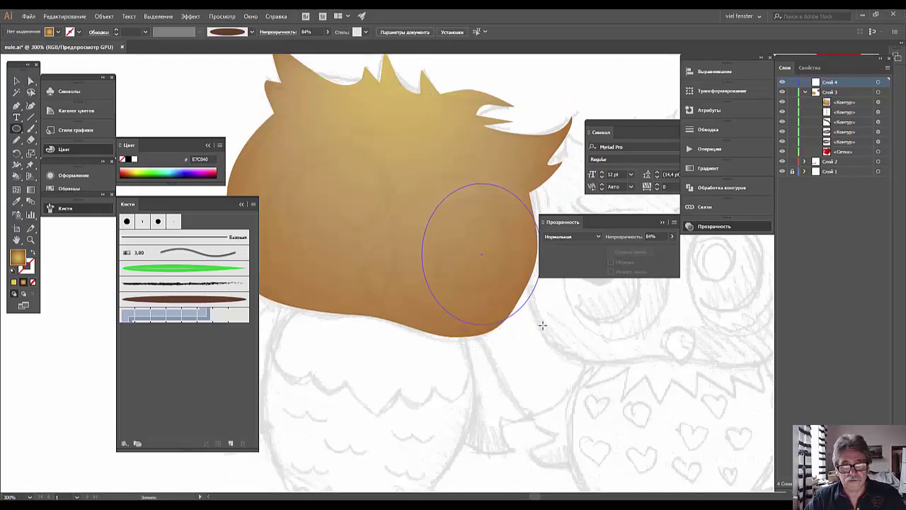
{"action": "left_click_drag", "start_coordinate": [544, 329], "coordinate": [549, 330]}
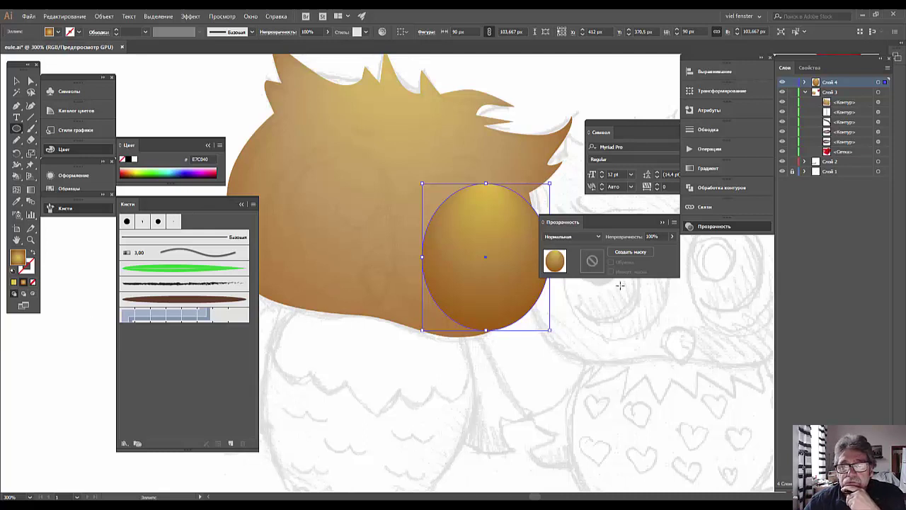
Bring up the circle's gradient settings and float the Swatches panel beside them
{"action": "left_click", "coordinate": [632, 241]}
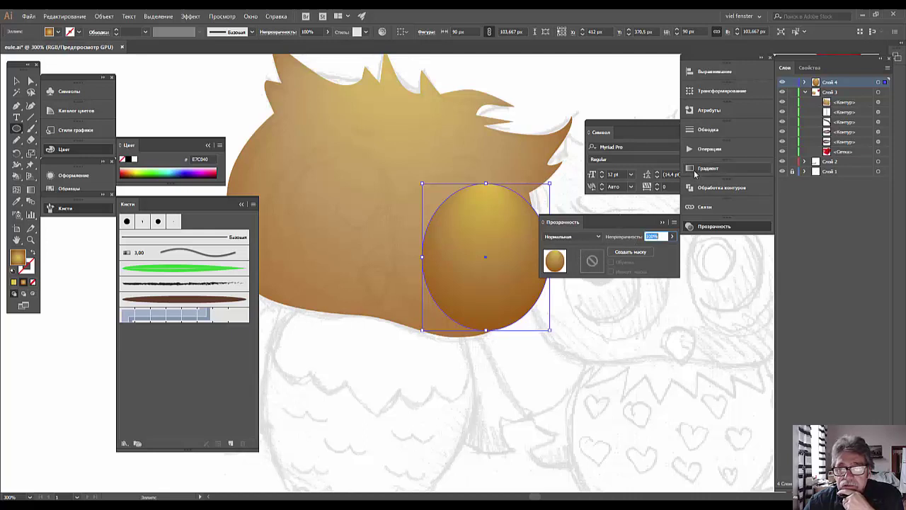
{"action": "left_click", "coordinate": [708, 169]}
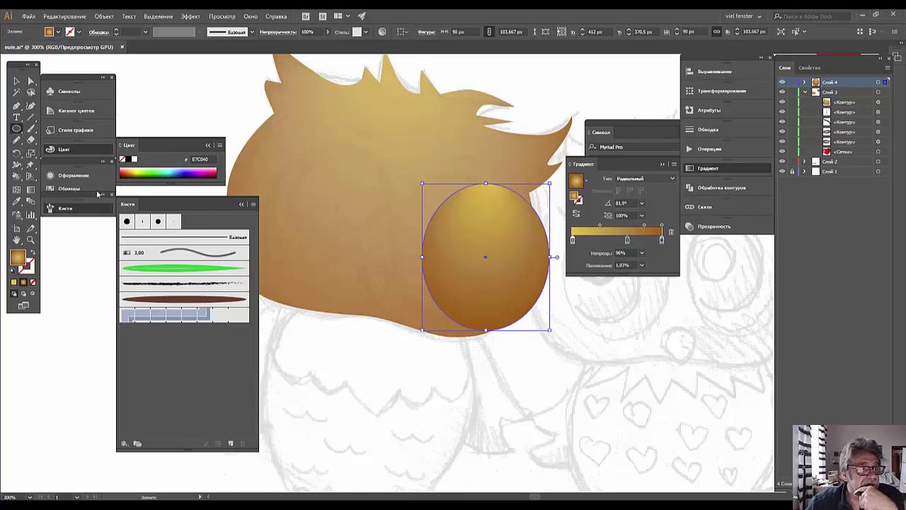
{"action": "left_click", "coordinate": [68, 189]}
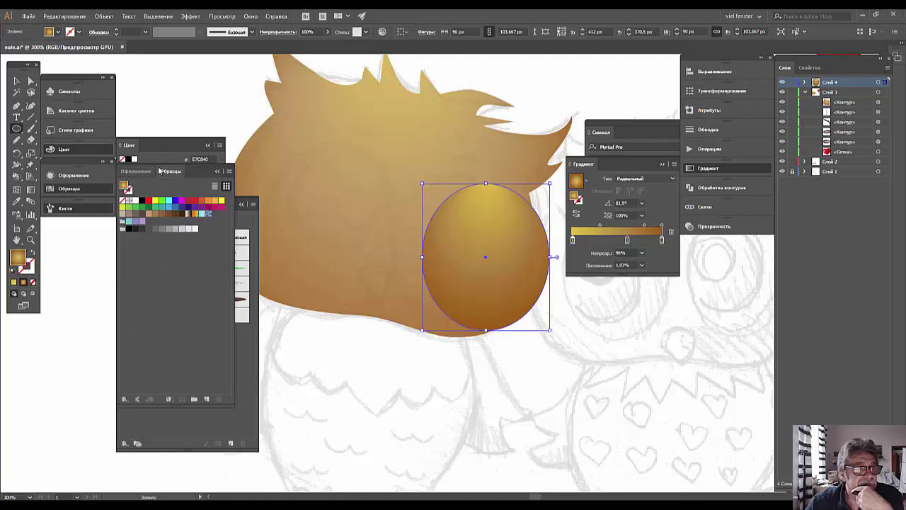
{"action": "left_click_drag", "start_coordinate": [160, 171], "coordinate": [630, 319]}
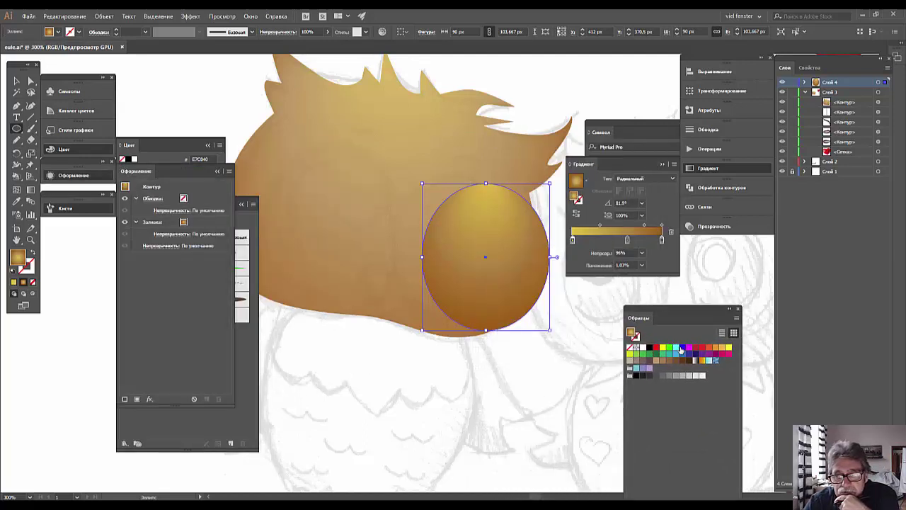
Add a blue gradient stop and apply the RGB голубой cyan swatch to the left stop
{"action": "left_click", "coordinate": [652, 240]}
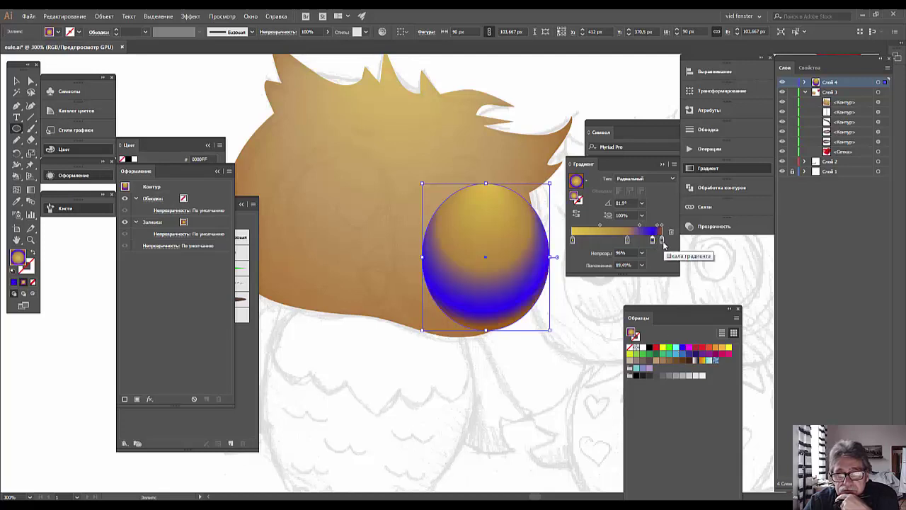
{"action": "left_click", "coordinate": [671, 267]}
{"action": "left_click", "coordinate": [662, 240]}
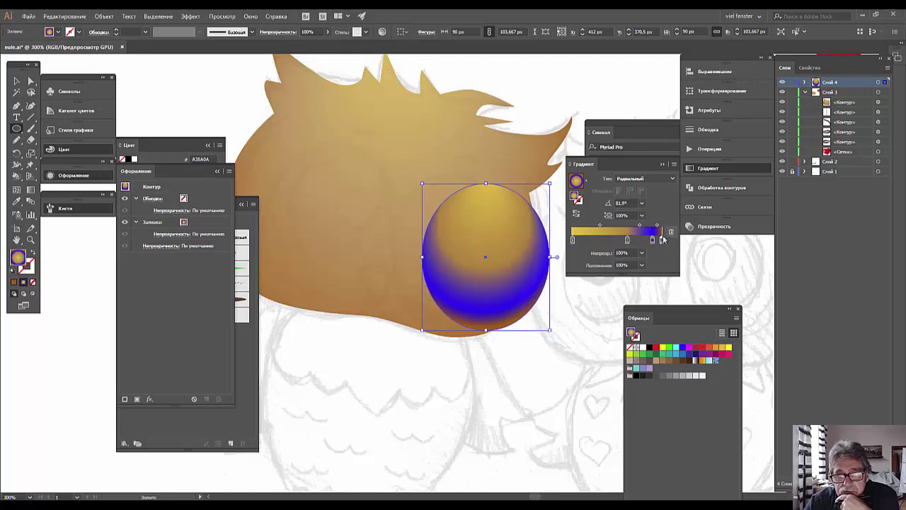
{"action": "left_click_drag", "start_coordinate": [652, 241], "coordinate": [660, 241]}
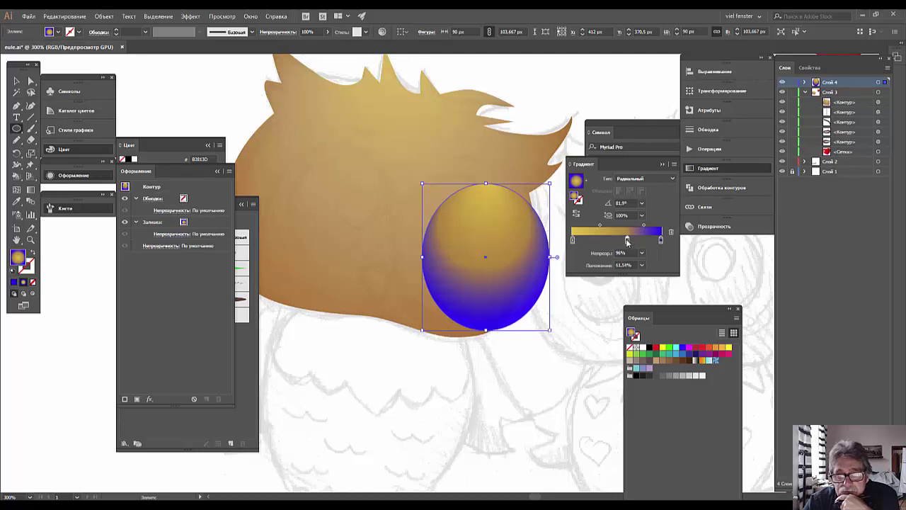
{"action": "left_click_drag", "start_coordinate": [626, 241], "coordinate": [603, 249]}
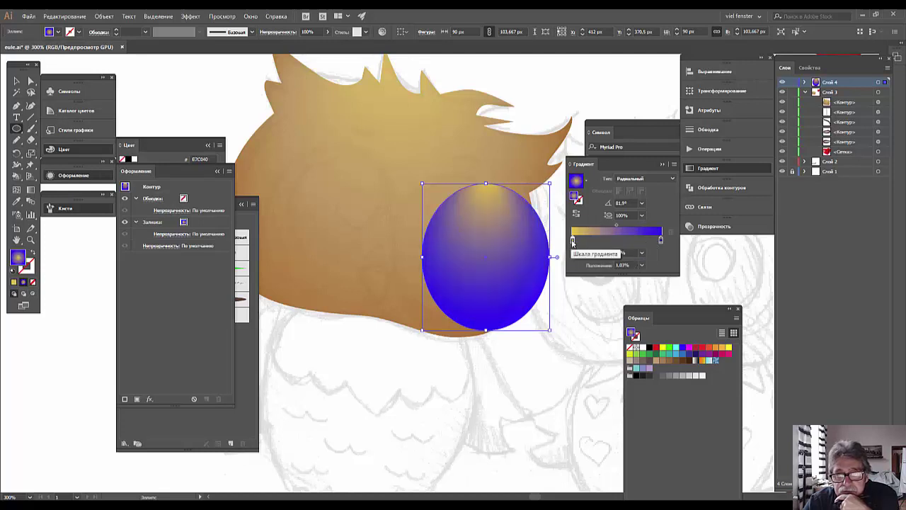
{"action": "left_click_drag", "start_coordinate": [677, 352], "coordinate": [572, 241]}
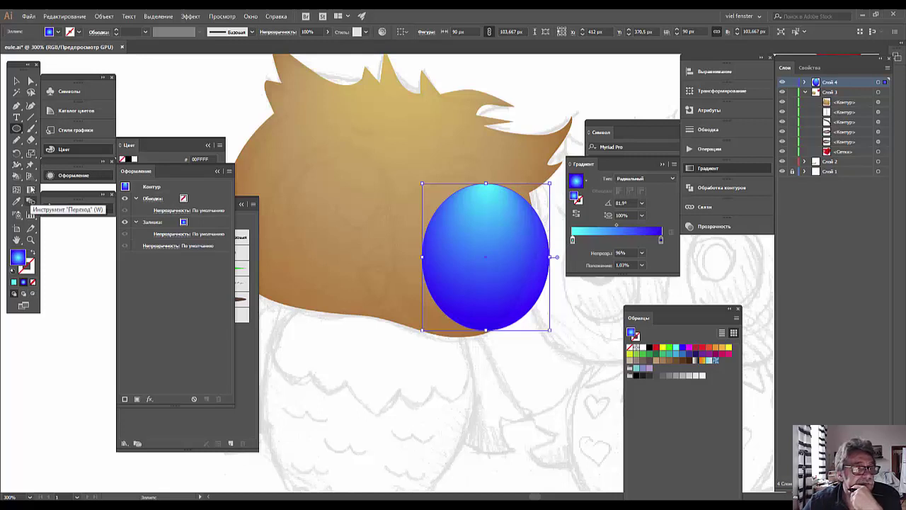
Drag the gradient annotator around to try positions for the eye's bright cyan centre
{"action": "left_click", "coordinate": [30, 191]}
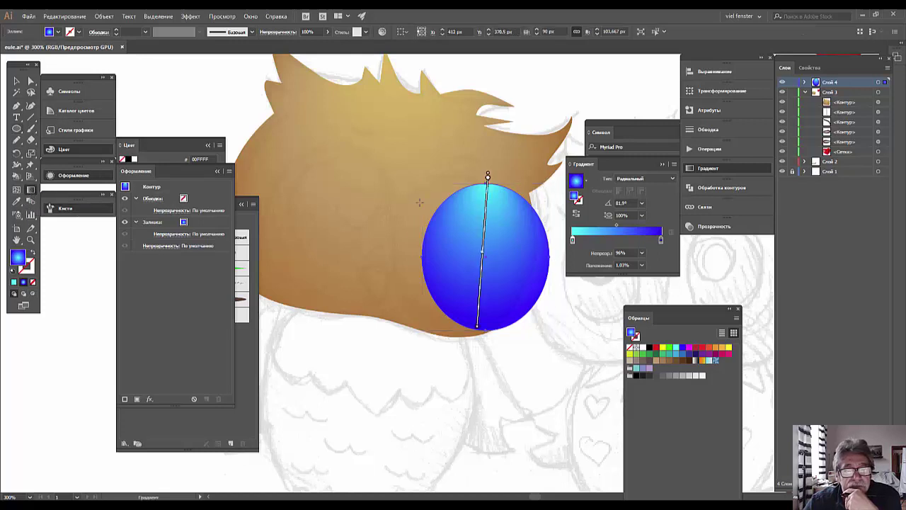
{"action": "left_click_drag", "start_coordinate": [488, 178], "coordinate": [479, 171]}
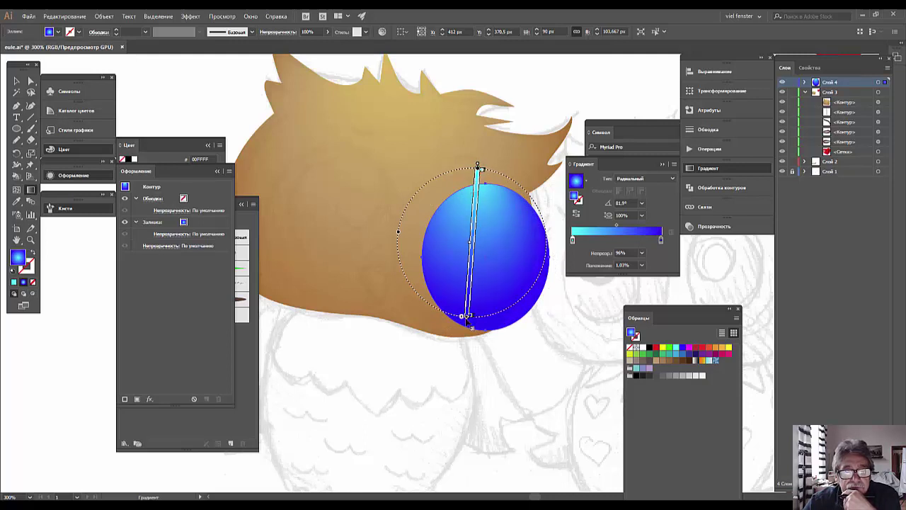
{"action": "left_click_drag", "start_coordinate": [467, 314], "coordinate": [467, 338]}
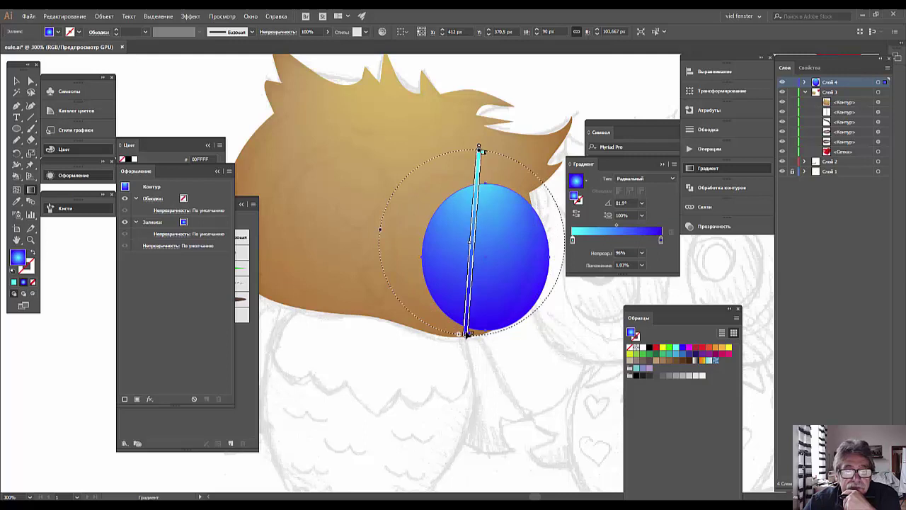
{"action": "left_click_drag", "start_coordinate": [480, 151], "coordinate": [481, 177]}
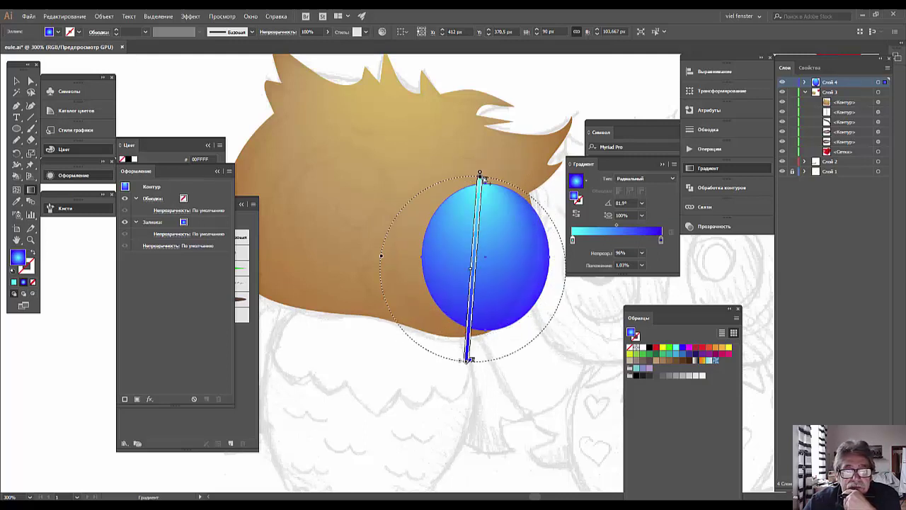
{"action": "left_click_drag", "start_coordinate": [483, 175], "coordinate": [496, 168]}
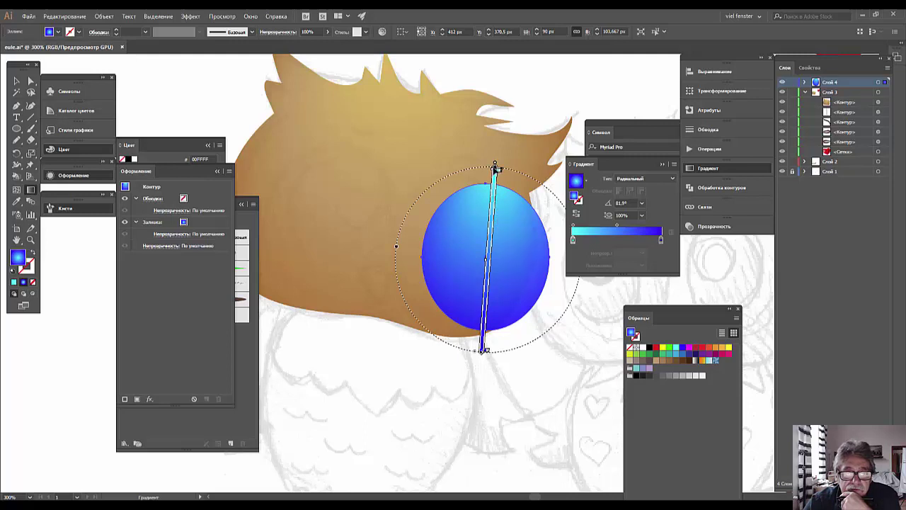
{"action": "mouse_move", "coordinate": [495, 169]}
{"action": "left_mouse_down"}
{"action": "mouse_move", "coordinate": [487, 199]}
{"action": "mouse_move", "coordinate": [495, 167]}
{"action": "left_mouse_up"}
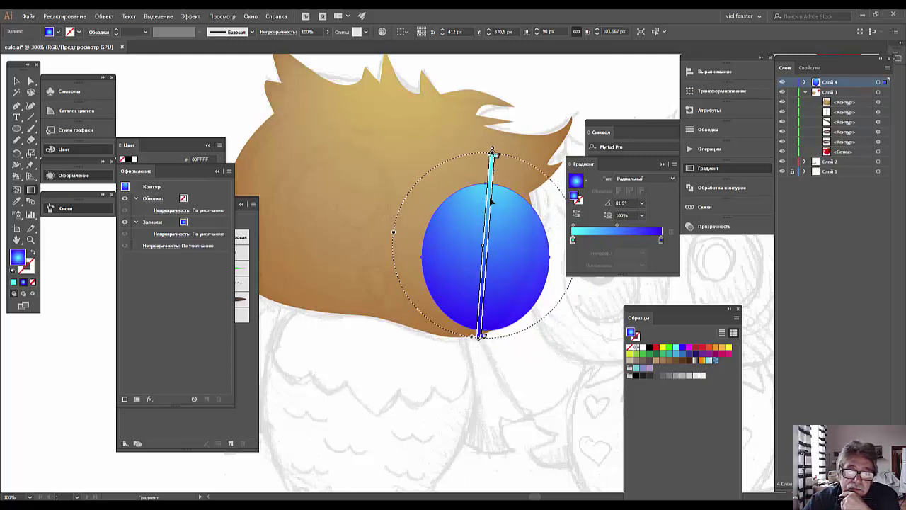
{"action": "left_click_drag", "start_coordinate": [516, 334], "coordinate": [454, 157]}
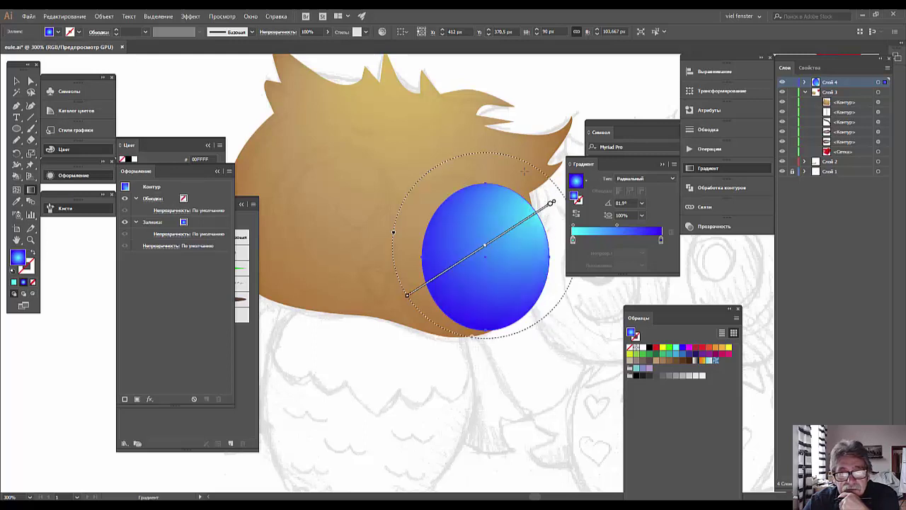
{"action": "left_click_drag", "start_coordinate": [465, 336], "coordinate": [503, 165]}
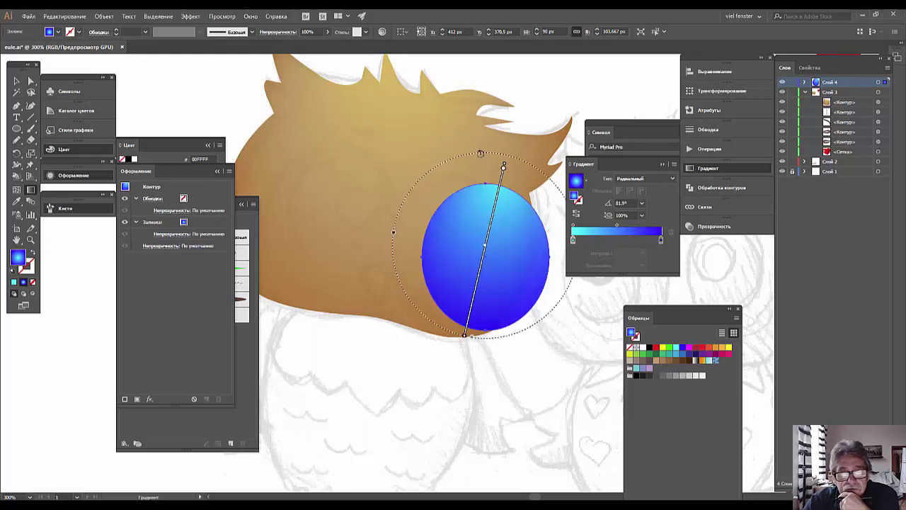
Undo the misplaced gradient and redraw it from high in the eye down to its bottom edge
{"action": "left_click", "coordinate": [446, 147]}
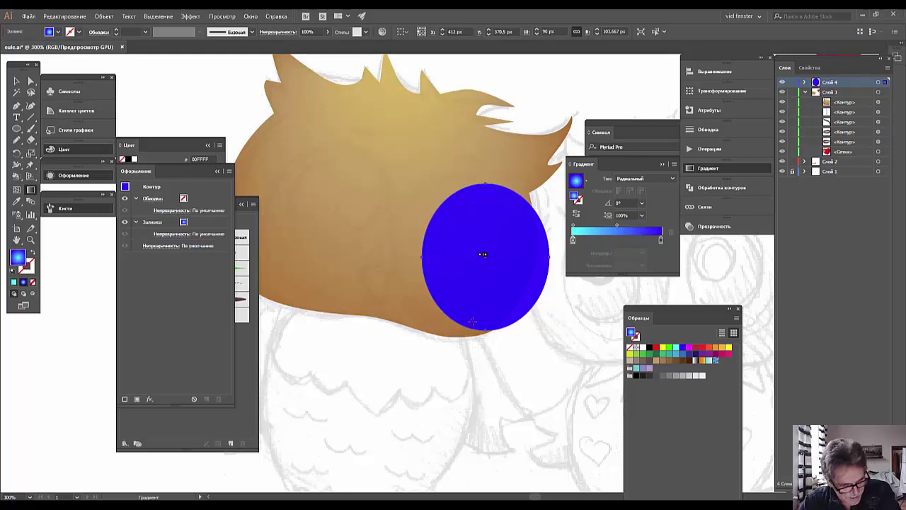
{"action": "key", "text": "ctrl+z"}
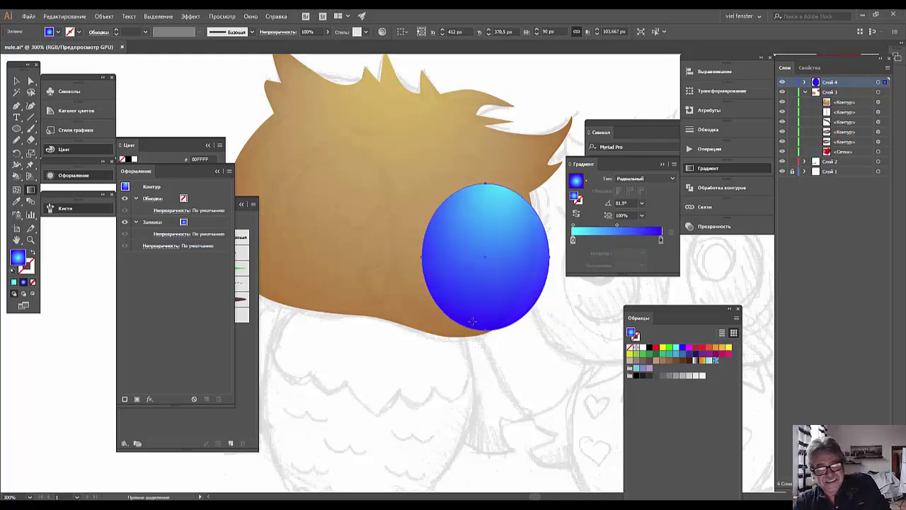
{"action": "key", "text": "ctrl+z"}
{"action": "key", "text": "ctrl+z"}
{"action": "key", "text": "ctrl+z"}
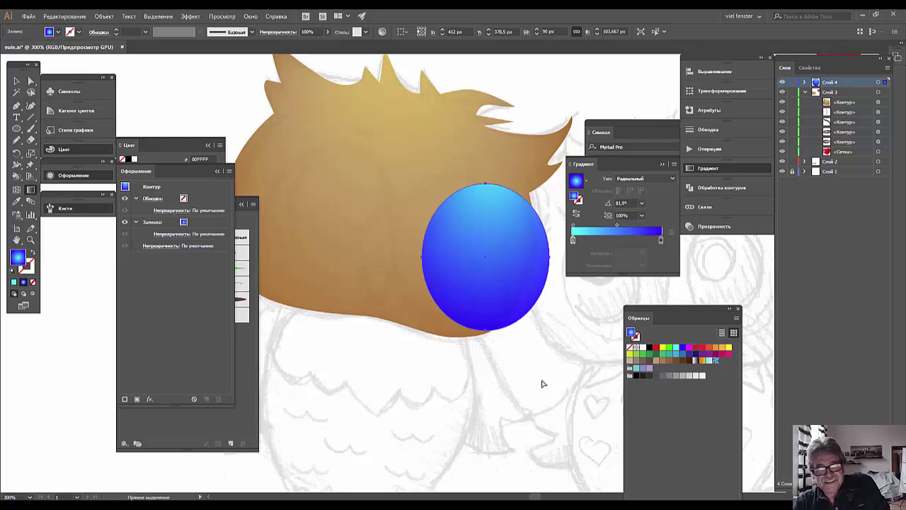
{"action": "key", "text": "g"}
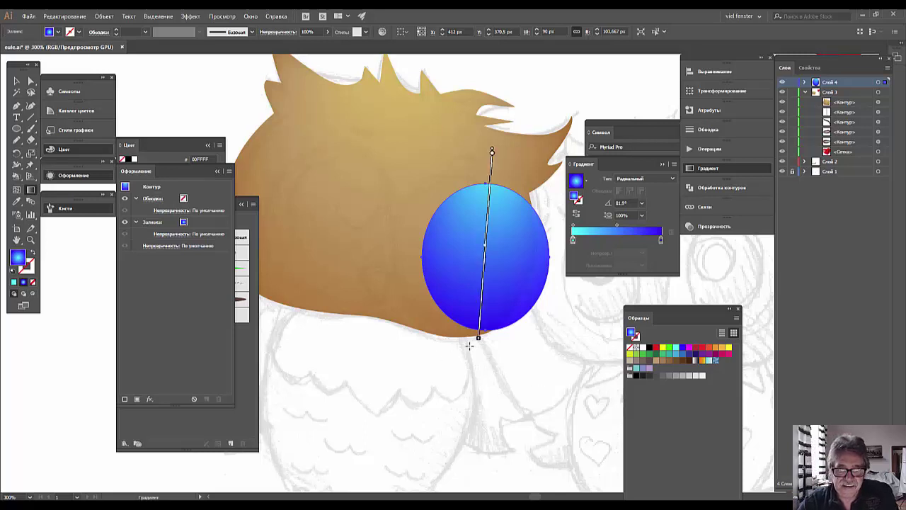
{"action": "left_click_drag", "start_coordinate": [480, 347], "coordinate": [481, 294]}
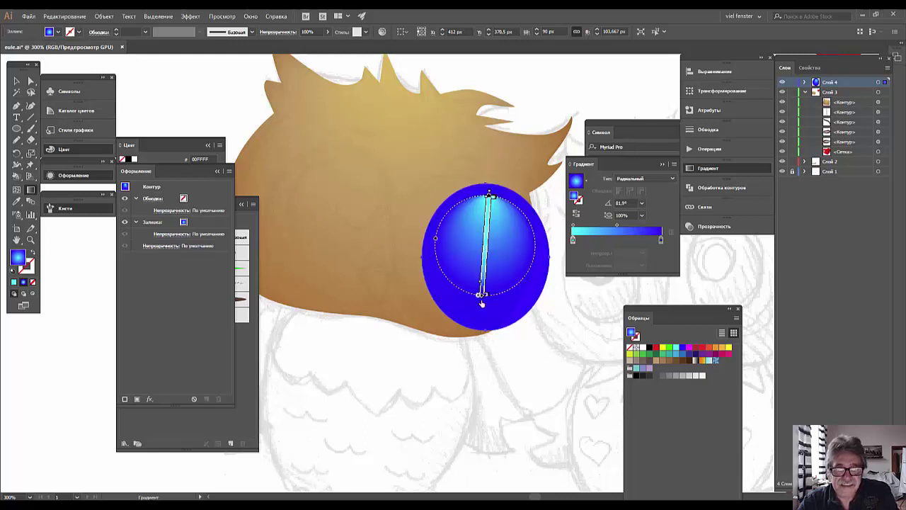
{"action": "mouse_move", "coordinate": [483, 280]}
{"action": "left_mouse_down"}
{"action": "mouse_move", "coordinate": [492, 165]}
{"action": "mouse_move", "coordinate": [487, 256]}
{"action": "left_mouse_up"}
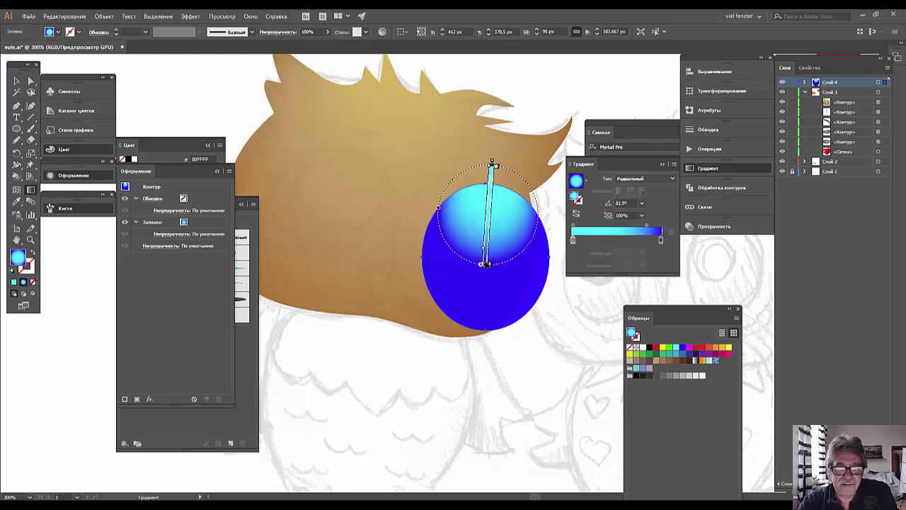
{"action": "left_click_drag", "start_coordinate": [484, 265], "coordinate": [483, 330]}
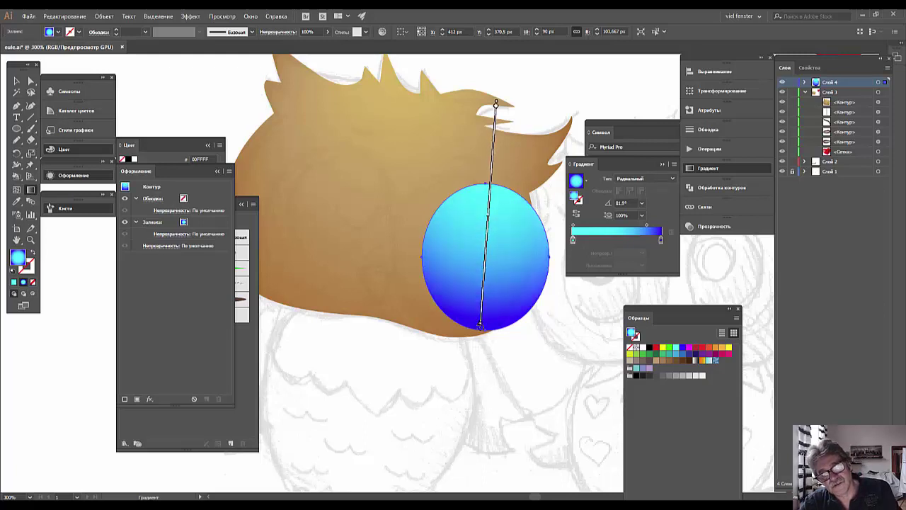
{"action": "left_click_drag", "start_coordinate": [483, 323], "coordinate": [481, 332]}
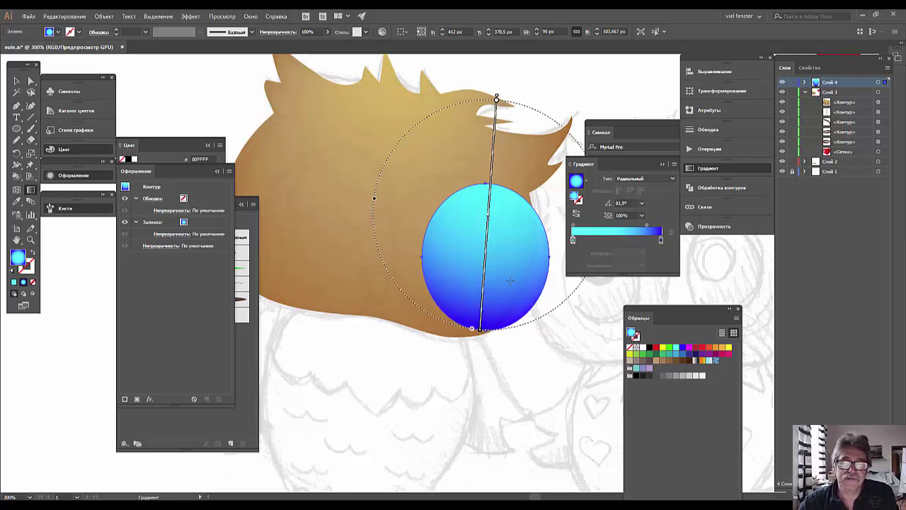
Adjust the light gradient stop's RGB sliders to make it a paler aqua
{"action": "double_click", "coordinate": [572, 241]}
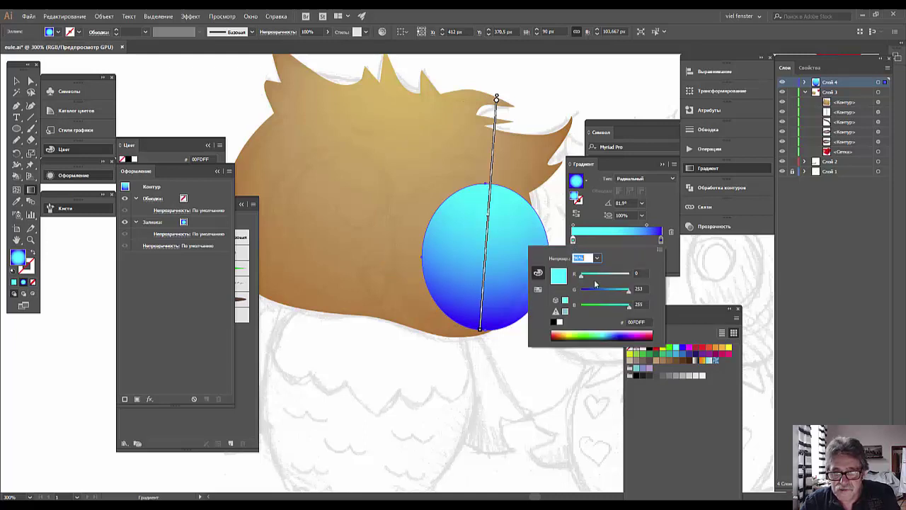
{"action": "left_click_drag", "start_coordinate": [582, 278], "coordinate": [606, 280]}
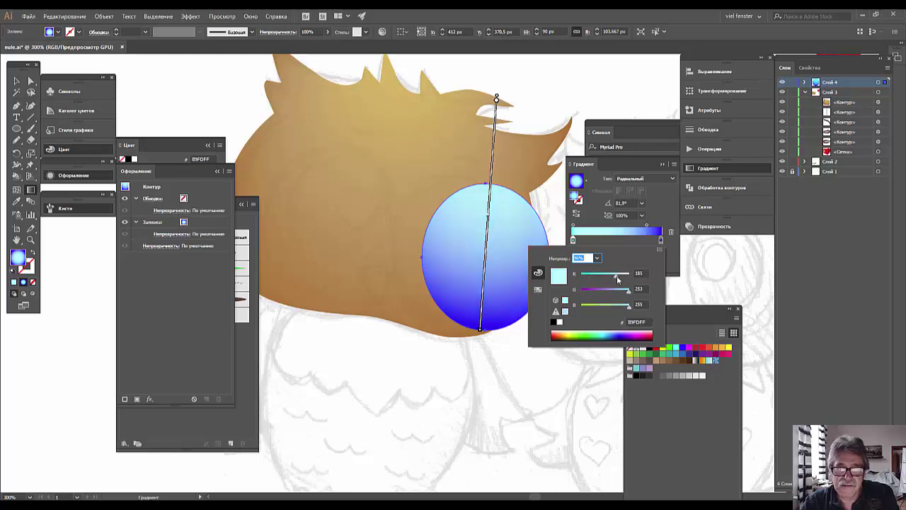
{"action": "left_click_drag", "start_coordinate": [615, 279], "coordinate": [607, 279]}
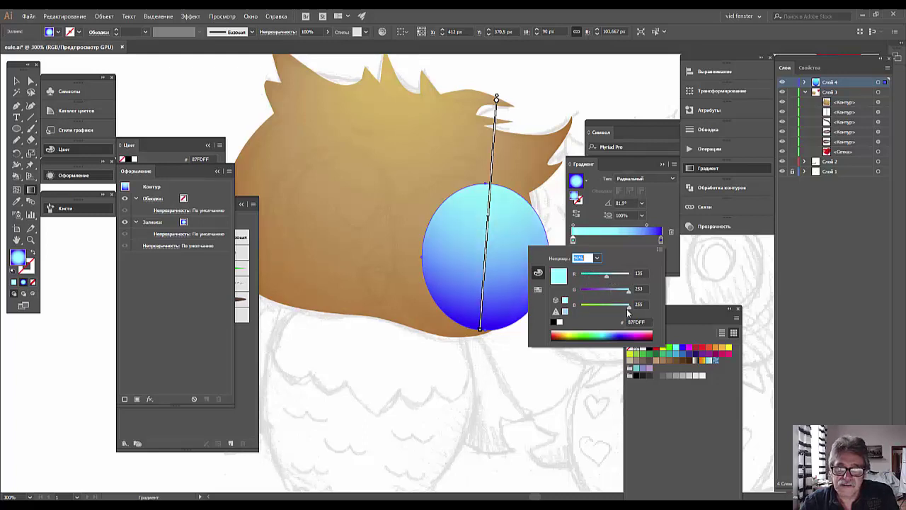
{"action": "left_click_drag", "start_coordinate": [628, 307], "coordinate": [618, 307]}
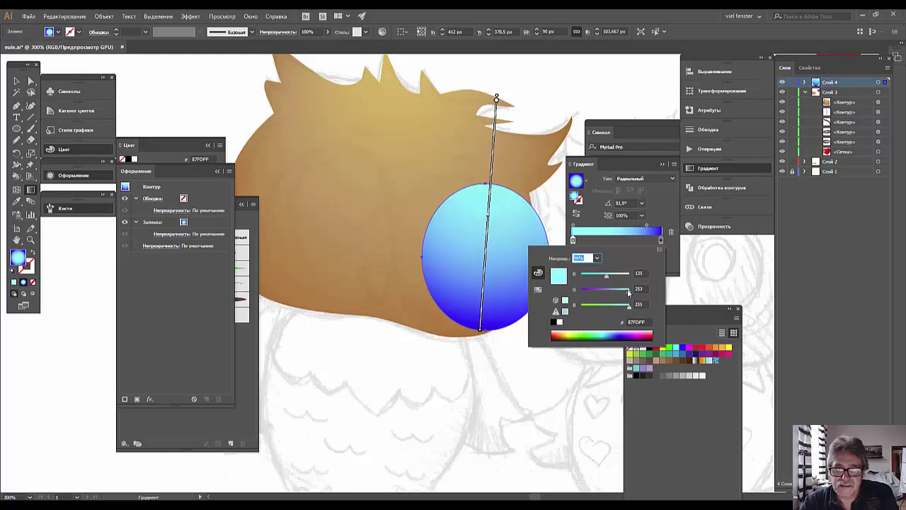
{"action": "left_click_drag", "start_coordinate": [627, 289], "coordinate": [622, 290]}
{"action": "left_click", "coordinate": [630, 291]}
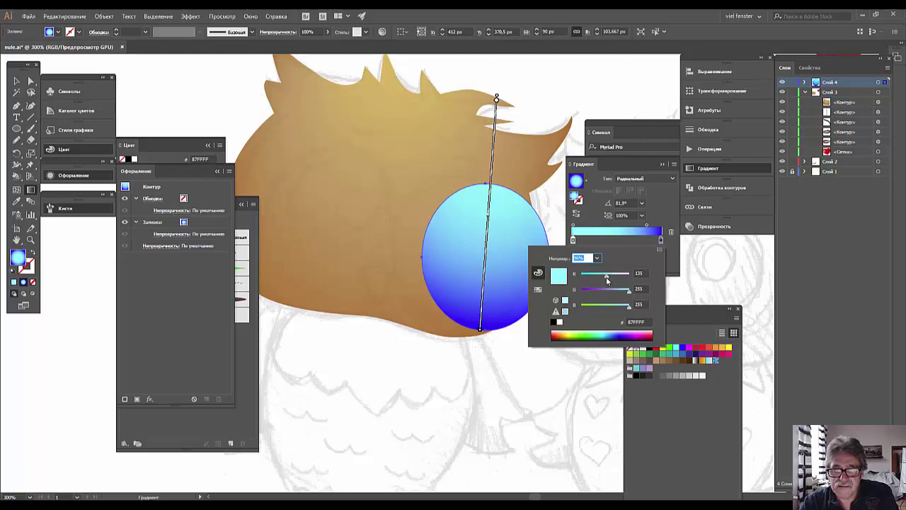
{"action": "left_click_drag", "start_coordinate": [606, 276], "coordinate": [611, 275]}
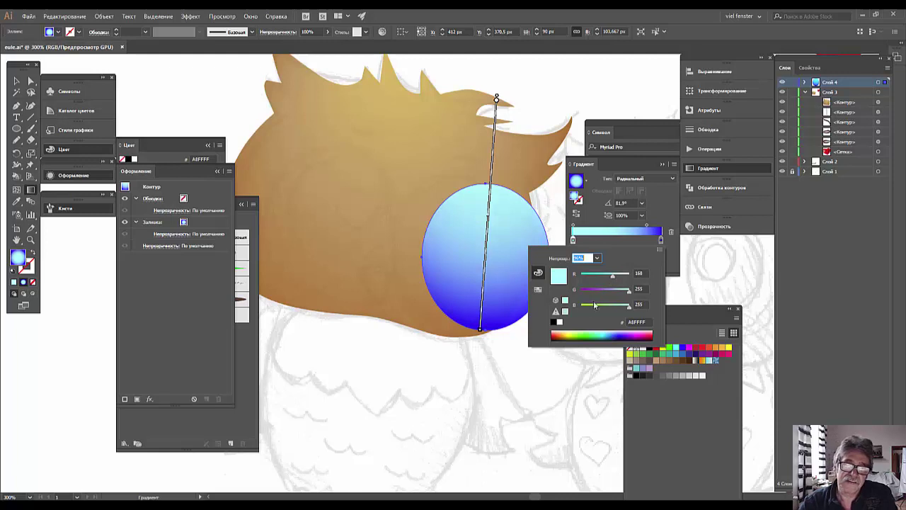
Add some green to the dark blue gradient stop, tinting it toward 0038FF
{"action": "left_click", "coordinate": [661, 242]}
{"action": "double_click", "coordinate": [662, 243]}
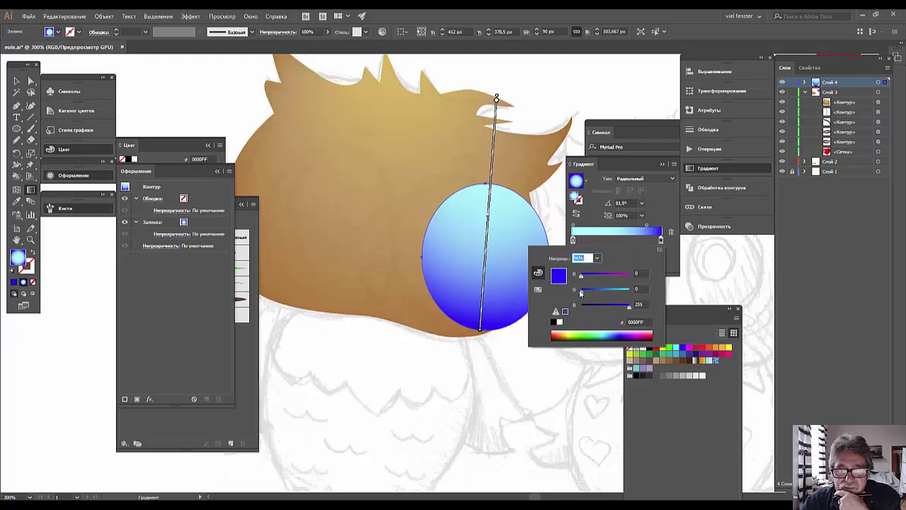
{"action": "left_click_drag", "start_coordinate": [581, 291], "coordinate": [592, 296]}
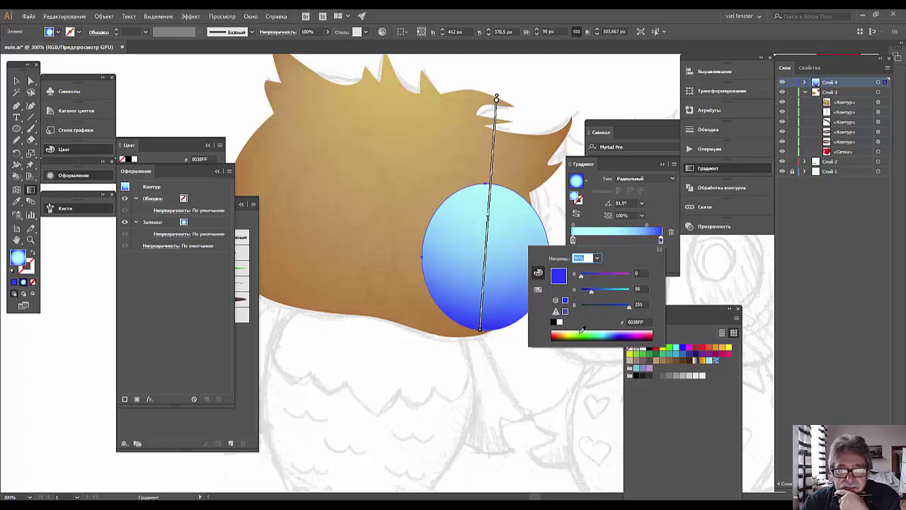
{"action": "left_click", "coordinate": [538, 391]}
Undo the stray gradient redraw and move the eye up and left on the head
{"action": "left_click_drag", "start_coordinate": [449, 106], "coordinate": [517, 296]}
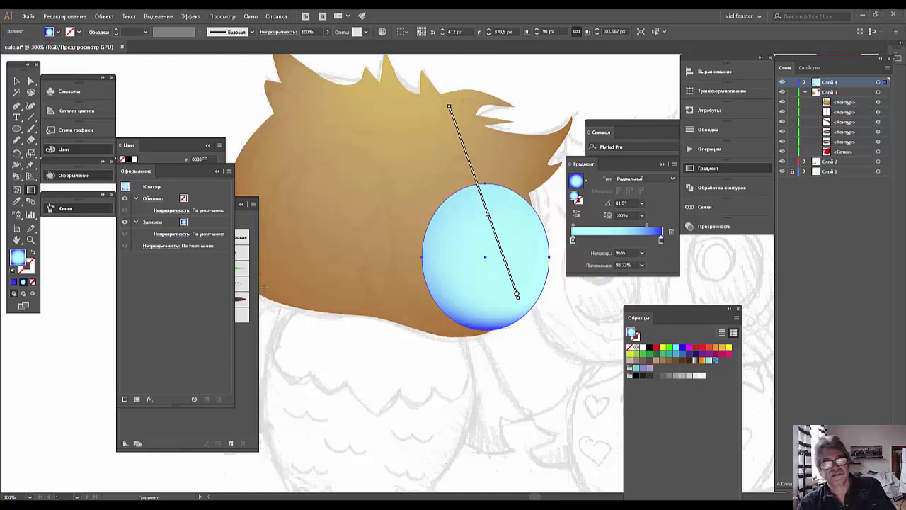
{"action": "key", "text": "a"}
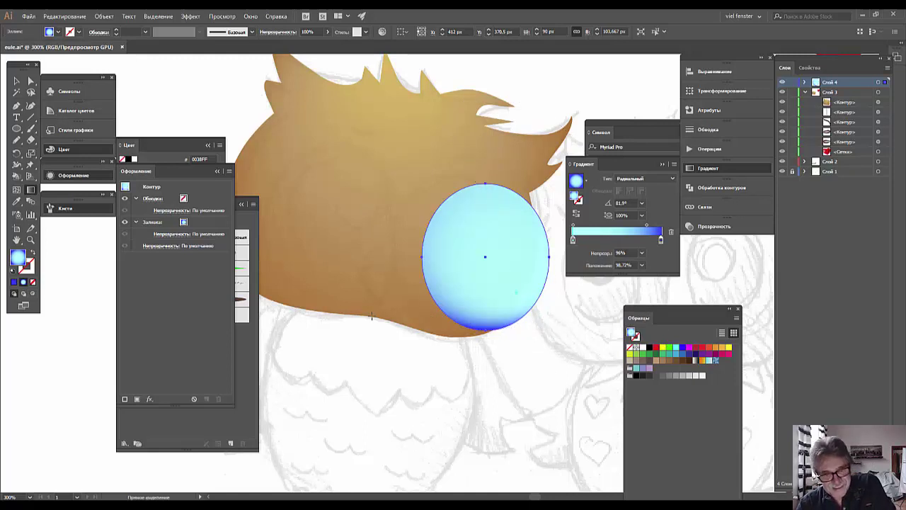
{"action": "key", "text": "ctrl+z"}
{"action": "left_click", "coordinate": [17, 82]}
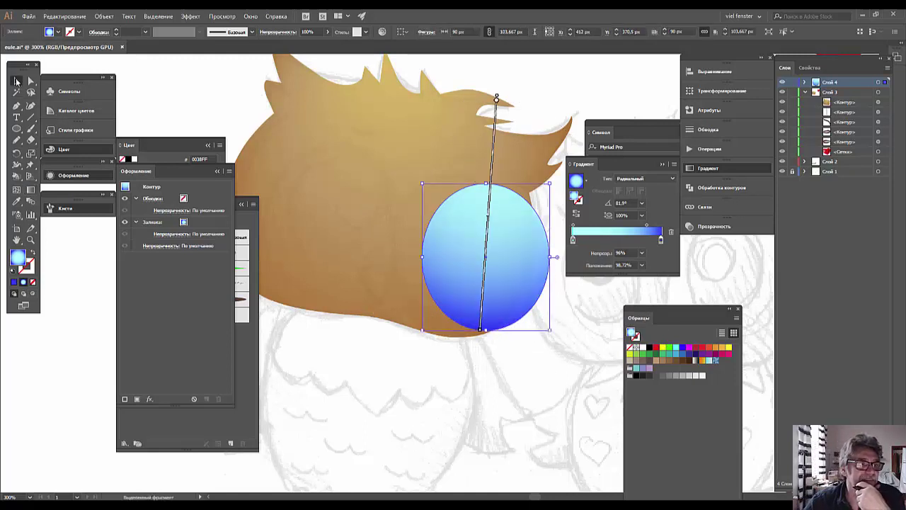
{"action": "left_click", "coordinate": [357, 381]}
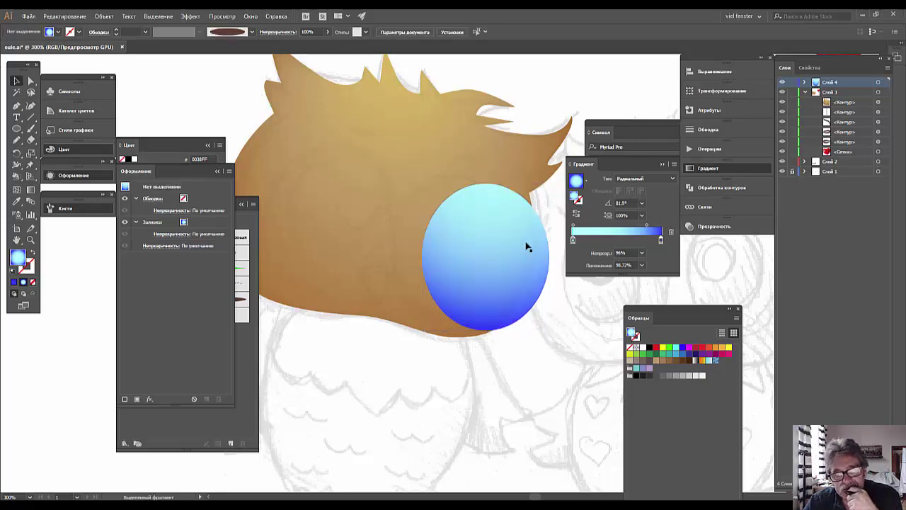
{"action": "left_click_drag", "start_coordinate": [524, 251], "coordinate": [498, 238]}
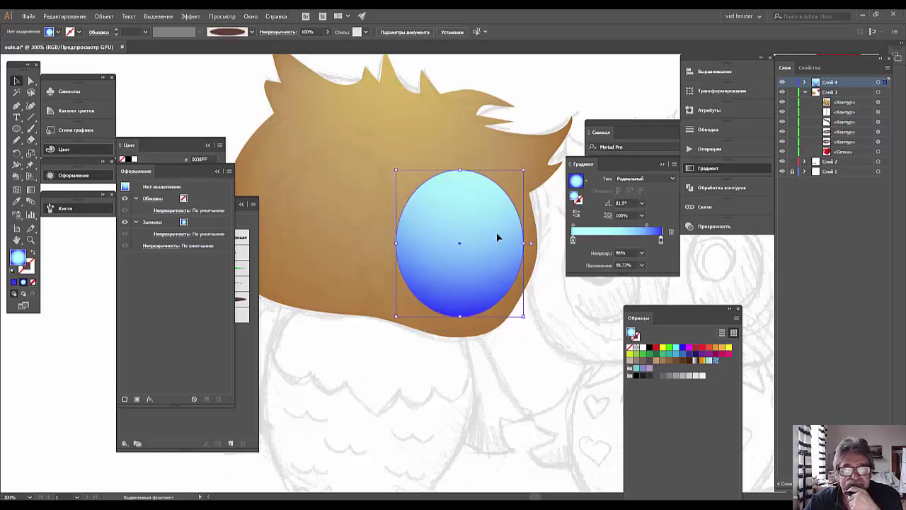
Nudge the brown head shape slightly left and up, then lock its layer
{"action": "left_click", "coordinate": [538, 168]}
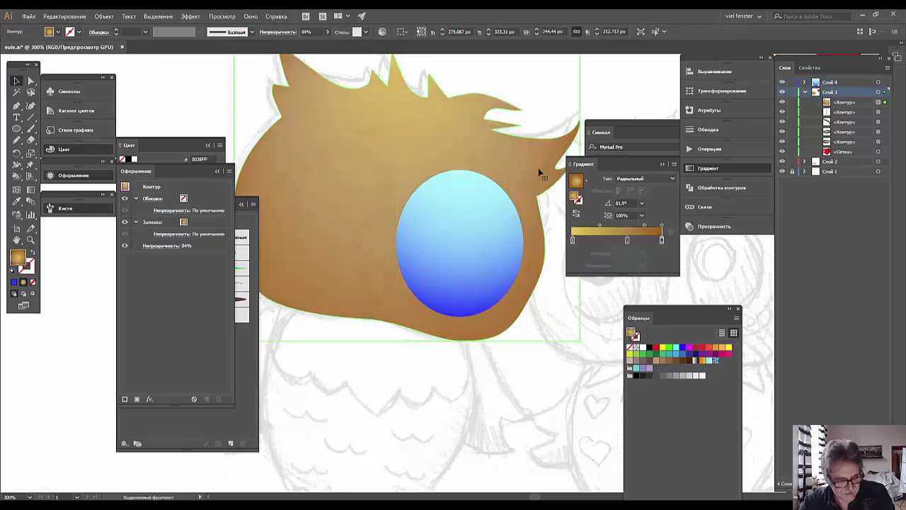
{"action": "left_click_drag", "start_coordinate": [539, 172], "coordinate": [531, 167]}
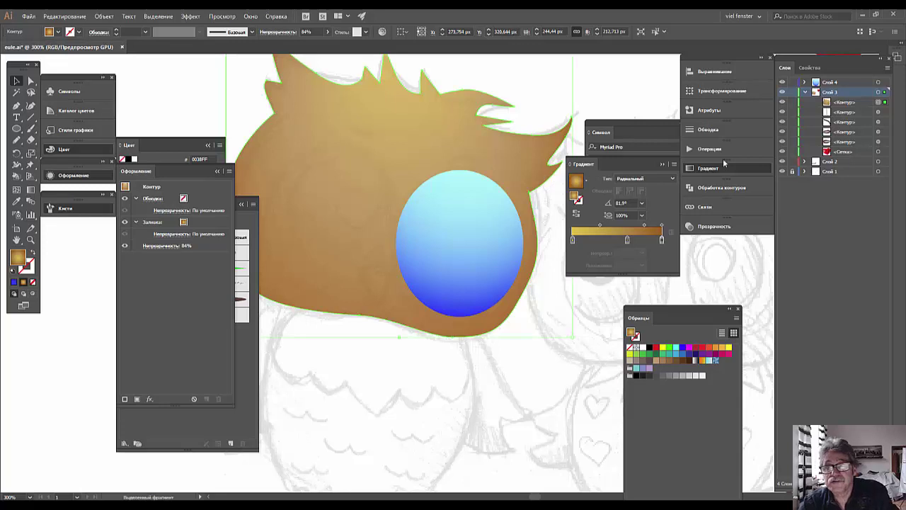
{"action": "left_click", "coordinate": [793, 92]}
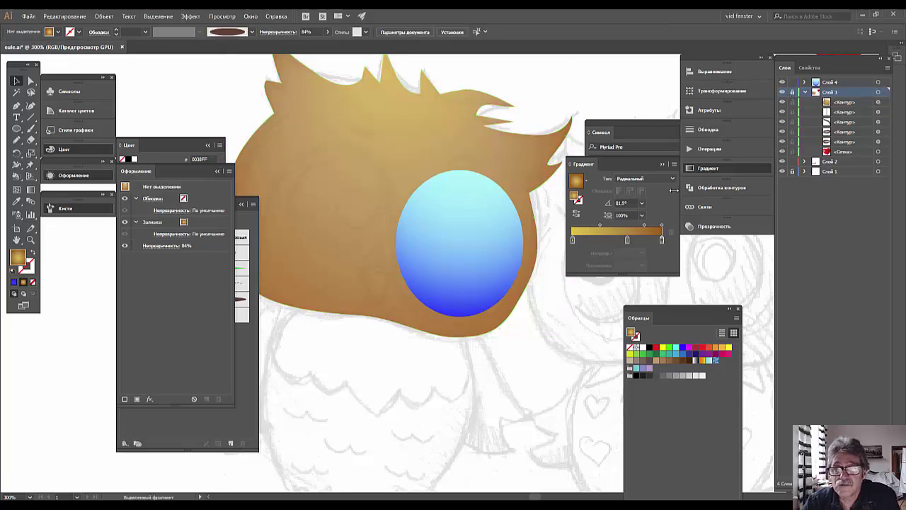
Tilt the eye slightly clockwise and settle it into place on the head's right side
{"action": "left_click", "coordinate": [453, 236]}
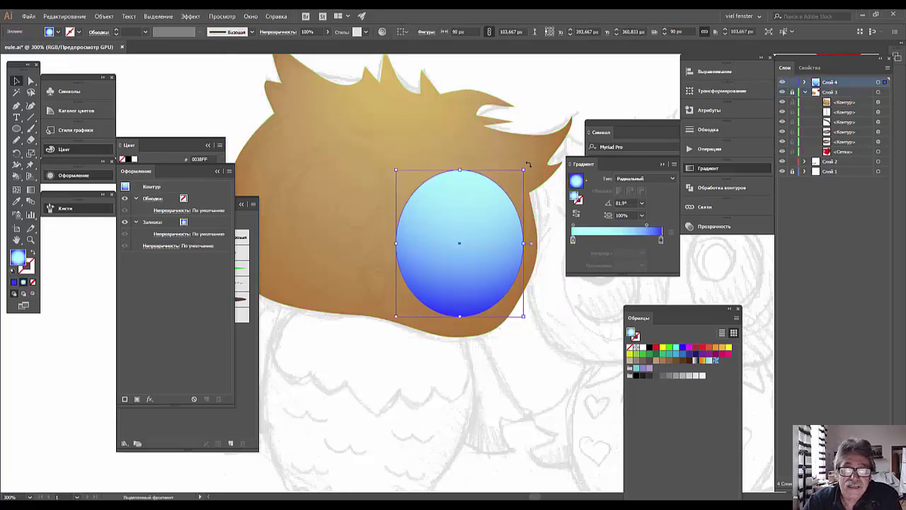
{"action": "left_click_drag", "start_coordinate": [528, 165], "coordinate": [537, 170]}
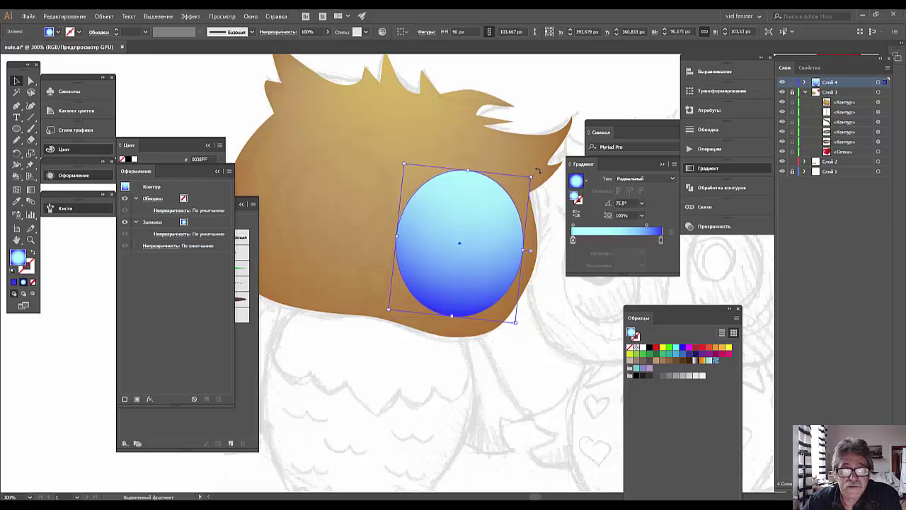
{"action": "left_click", "coordinate": [539, 175]}
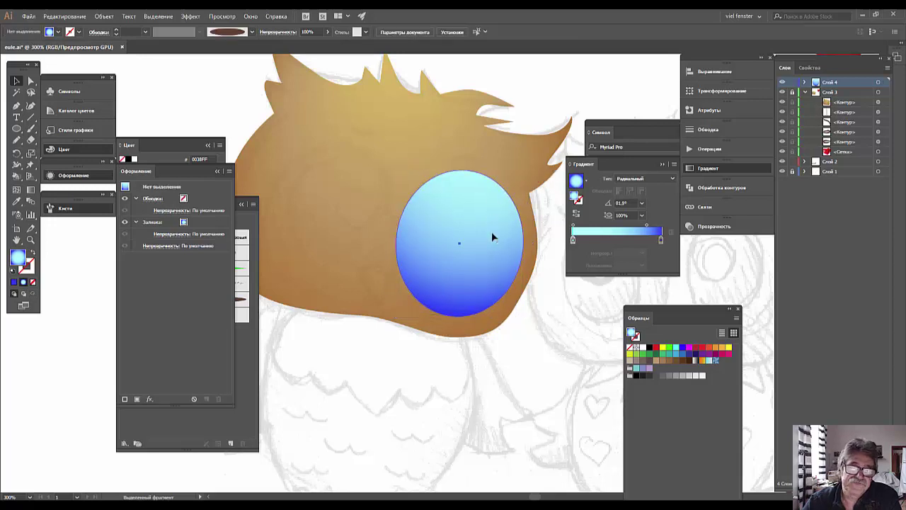
{"action": "mouse_move", "coordinate": [492, 232]}
{"action": "left_mouse_down"}
{"action": "mouse_move", "coordinate": [481, 339]}
{"action": "mouse_move", "coordinate": [463, 354]}
{"action": "mouse_move", "coordinate": [443, 268]}
{"action": "mouse_move", "coordinate": [454, 263]}
{"action": "left_mouse_up"}
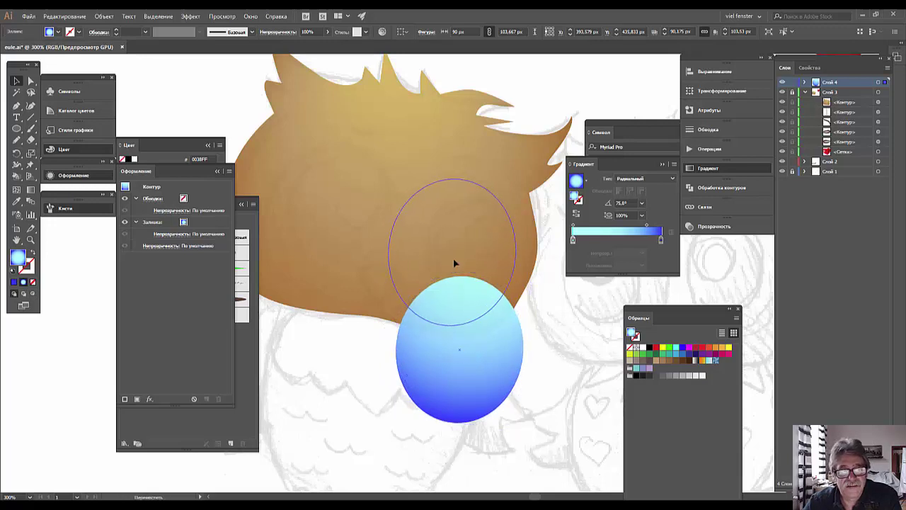
{"action": "left_click_drag", "start_coordinate": [453, 258], "coordinate": [454, 254]}
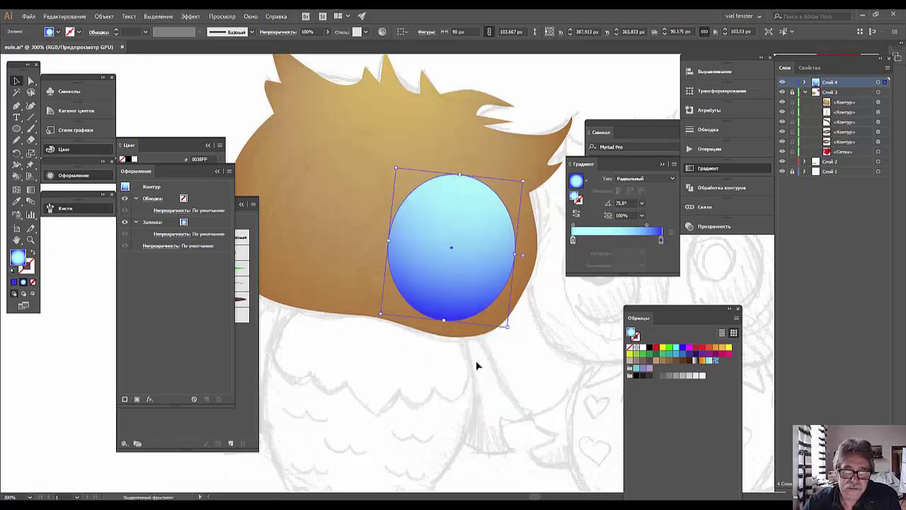
{"action": "left_click", "coordinate": [476, 360]}
Check the zoom on the owl, then reselect the eye to edit its gradient on the shape
{"action": "key", "text": "ctrl+minus"}
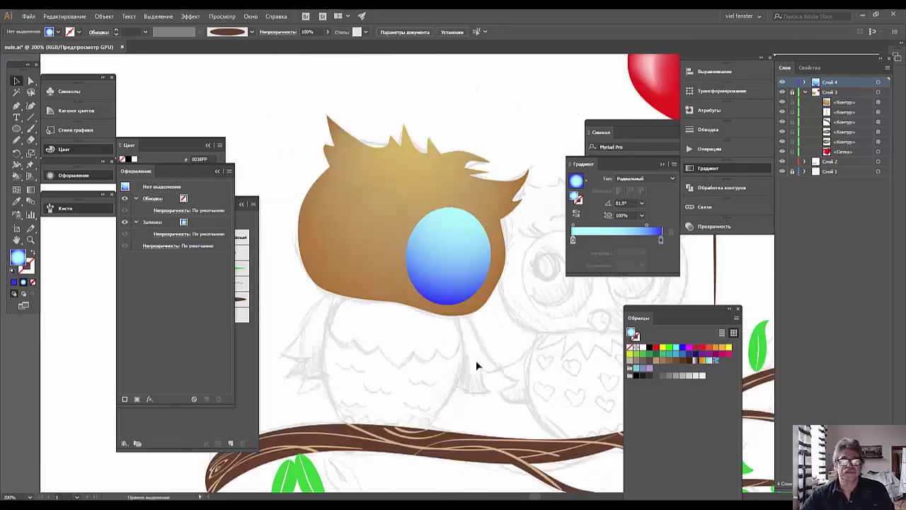
{"action": "key", "text": "ctrl+minus"}
{"action": "key", "text": "ctrl+minus"}
{"action": "key", "text": "ctrl+plus"}
{"action": "key", "text": "ctrl+plus"}
{"action": "key", "text": "ctrl+plus"}
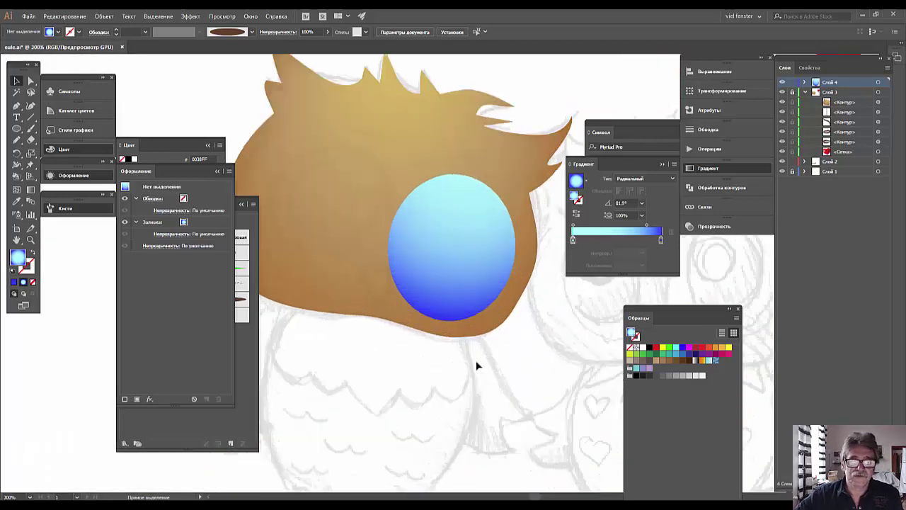
{"action": "left_click", "coordinate": [454, 256]}
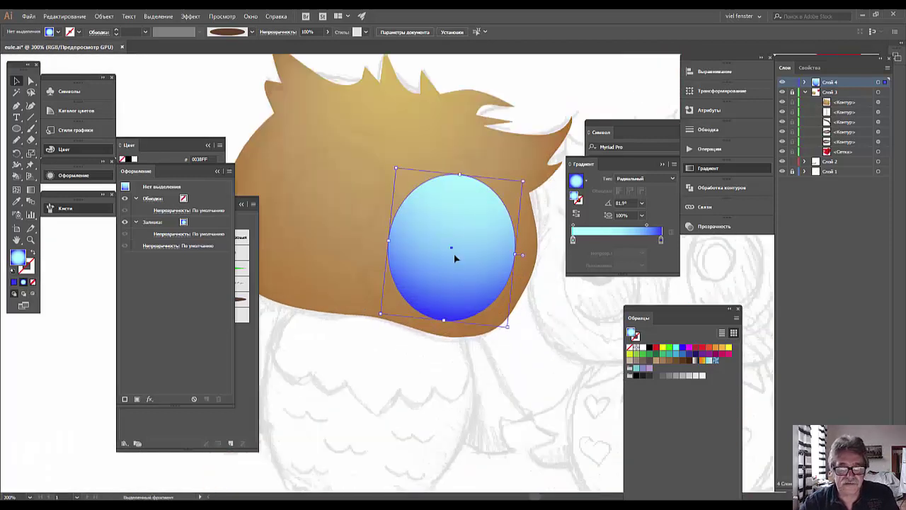
{"action": "left_click", "coordinate": [31, 191]}
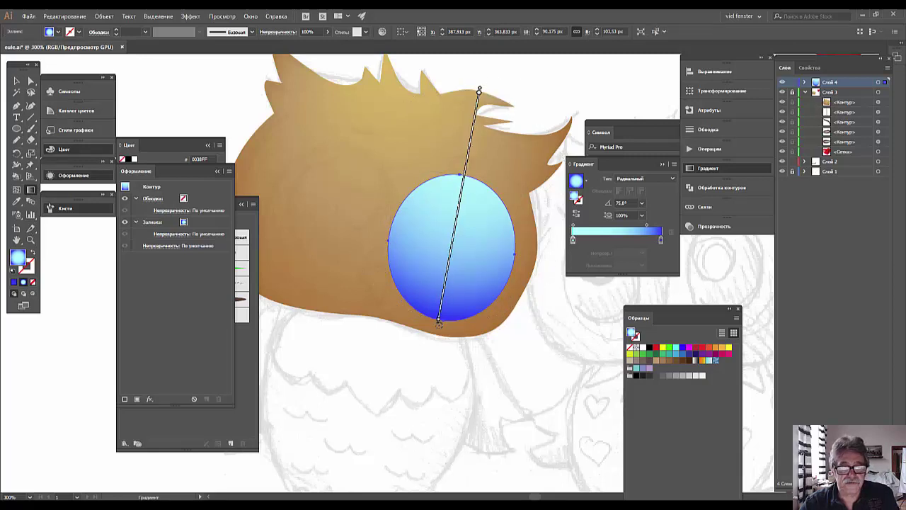
Redraw the eye's gradient so it is light on top and dark below, slightly angled
{"action": "mouse_move", "coordinate": [439, 324]}
{"action": "left_mouse_down"}
{"action": "mouse_move", "coordinate": [423, 323]}
{"action": "mouse_move", "coordinate": [380, 410]}
{"action": "left_mouse_up"}
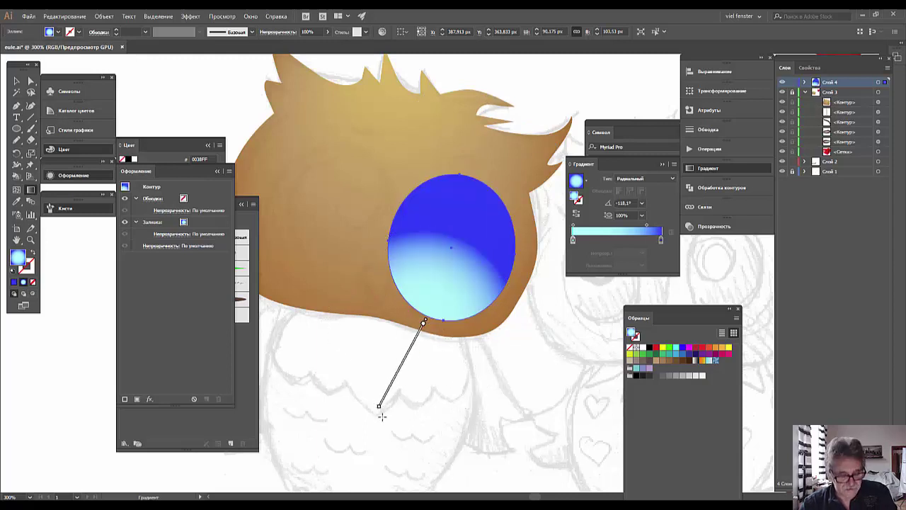
{"action": "key", "text": "v"}
{"action": "left_click_drag", "start_coordinate": [429, 317], "coordinate": [492, 92]}
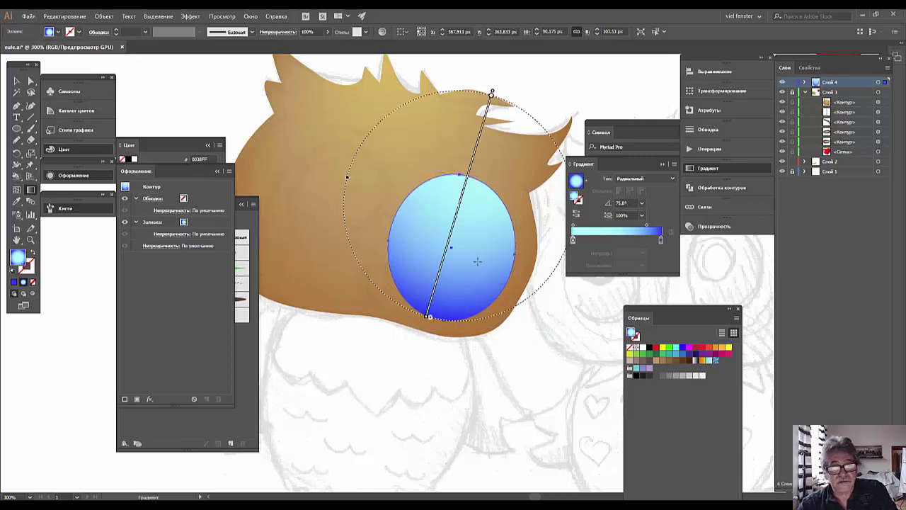
{"action": "mouse_move", "coordinate": [458, 207]}
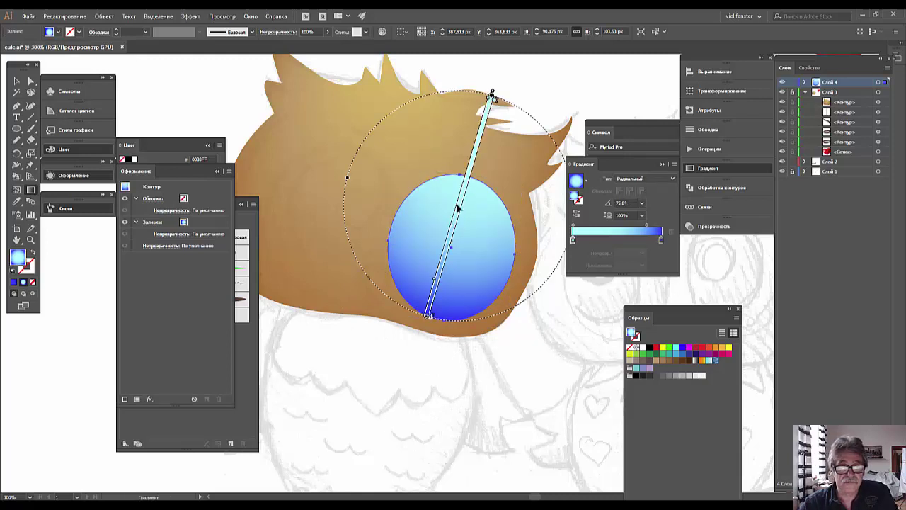
{"action": "left_click_drag", "start_coordinate": [460, 209], "coordinate": [449, 225]}
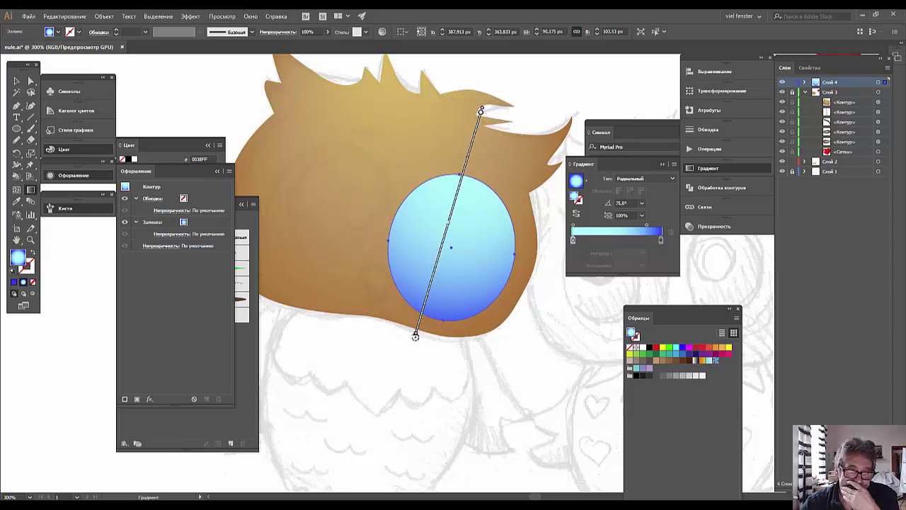
{"action": "left_click_drag", "start_coordinate": [416, 338], "coordinate": [399, 327]}
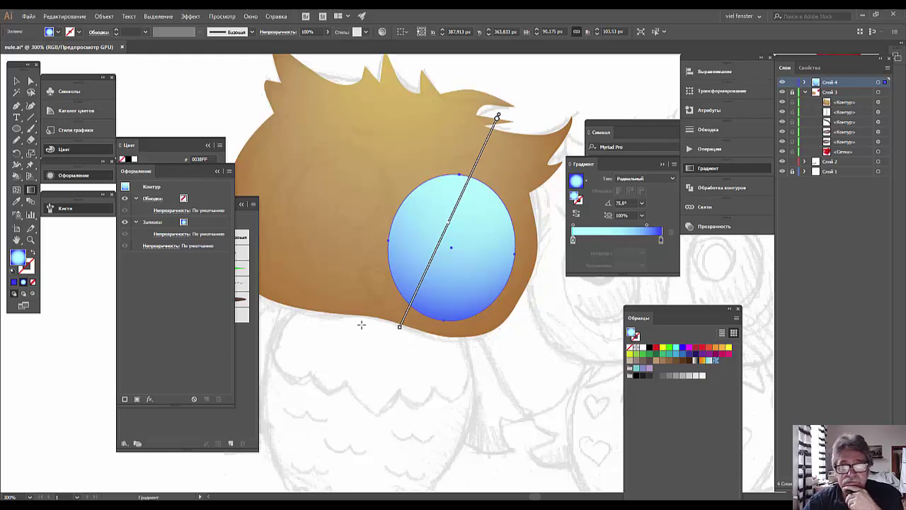
Add a new light stop near the gradient start and remove the old left stop
{"action": "left_click", "coordinate": [572, 242]}
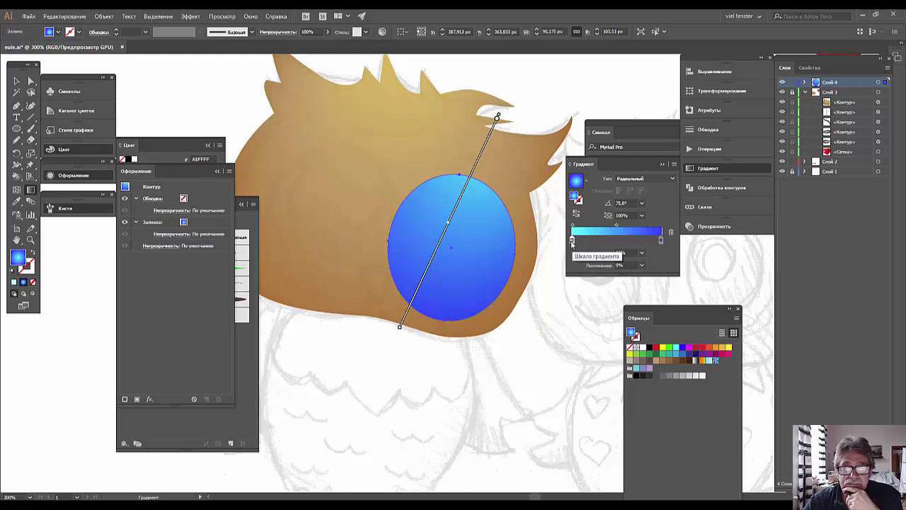
{"action": "left_click", "coordinate": [580, 241]}
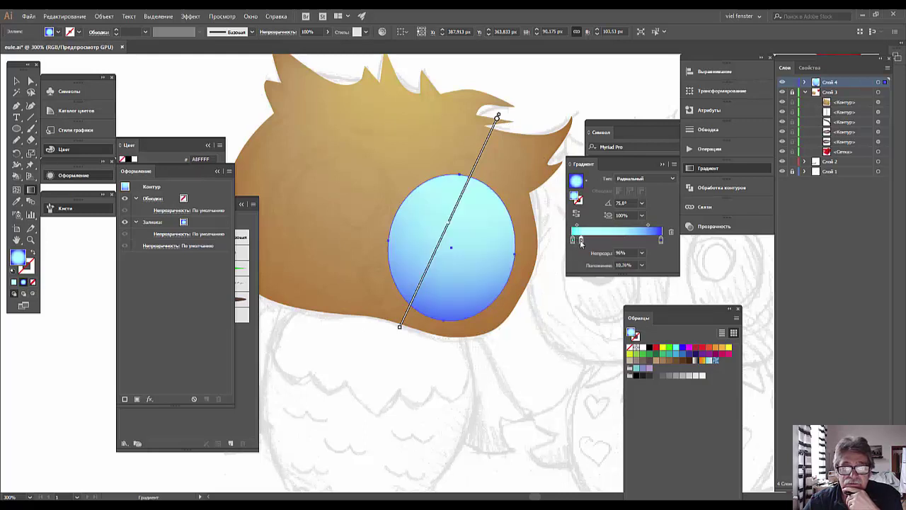
{"action": "mouse_move", "coordinate": [573, 241]}
{"action": "left_mouse_down"}
{"action": "mouse_move", "coordinate": [573, 262]}
{"action": "mouse_move", "coordinate": [590, 241]}
{"action": "left_mouse_up"}
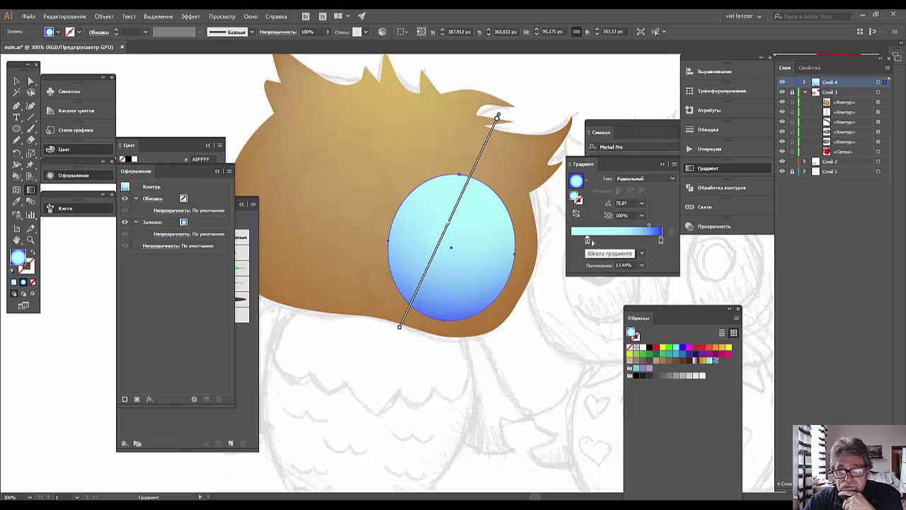
Try white for the light gradient stop, then settle on pale cyan B8FFFF and deselect the eye
{"action": "double_click", "coordinate": [587, 239]}
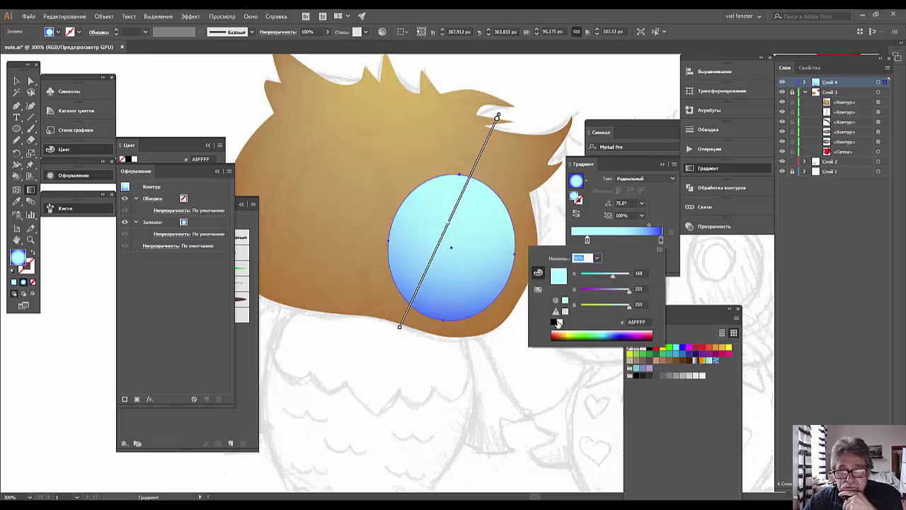
{"action": "left_click", "coordinate": [560, 323]}
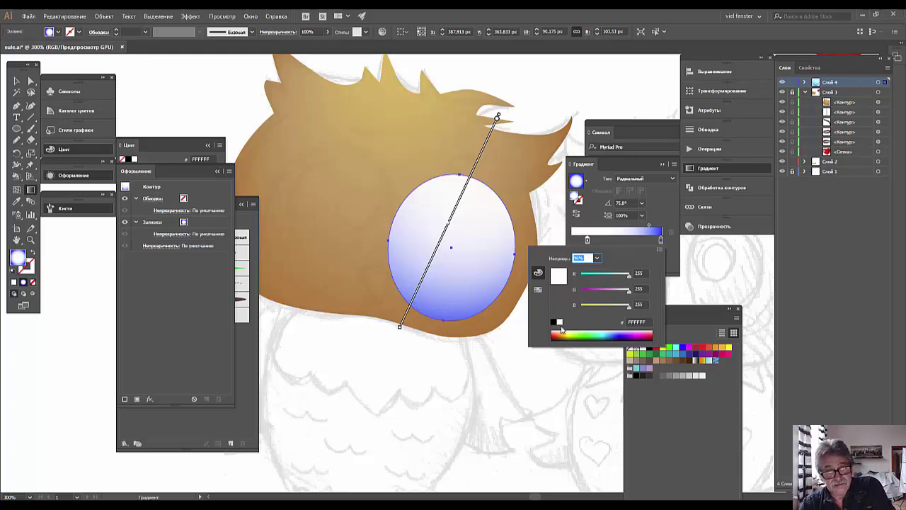
{"action": "key", "text": "v"}
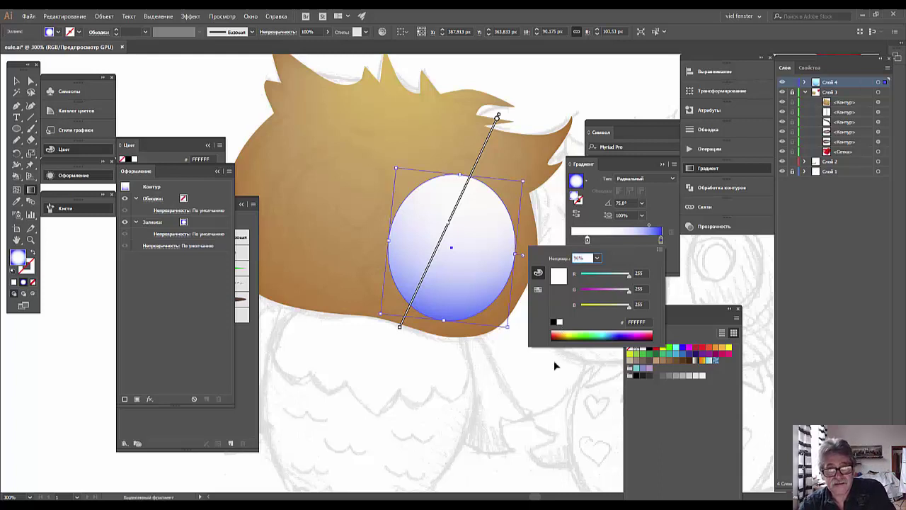
{"action": "key", "text": "g"}
{"action": "left_click", "coordinate": [598, 275]}
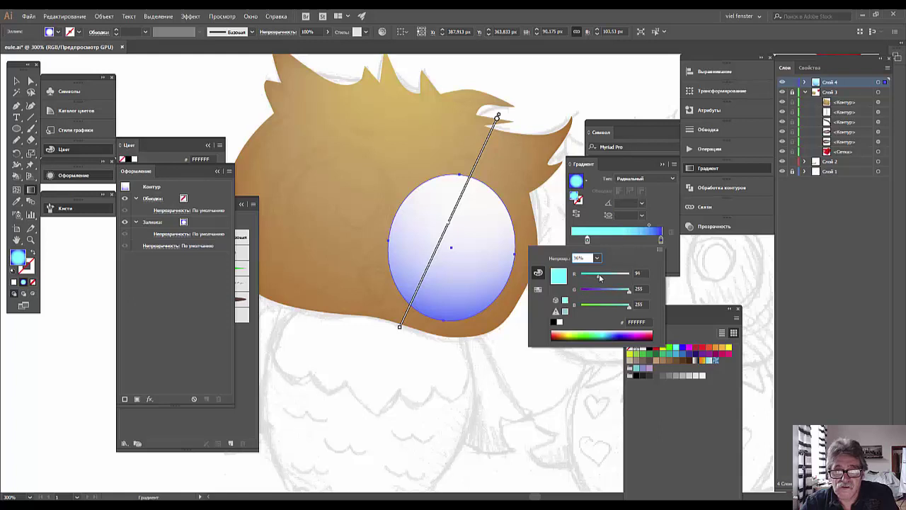
{"action": "left_click_drag", "start_coordinate": [599, 276], "coordinate": [618, 274]}
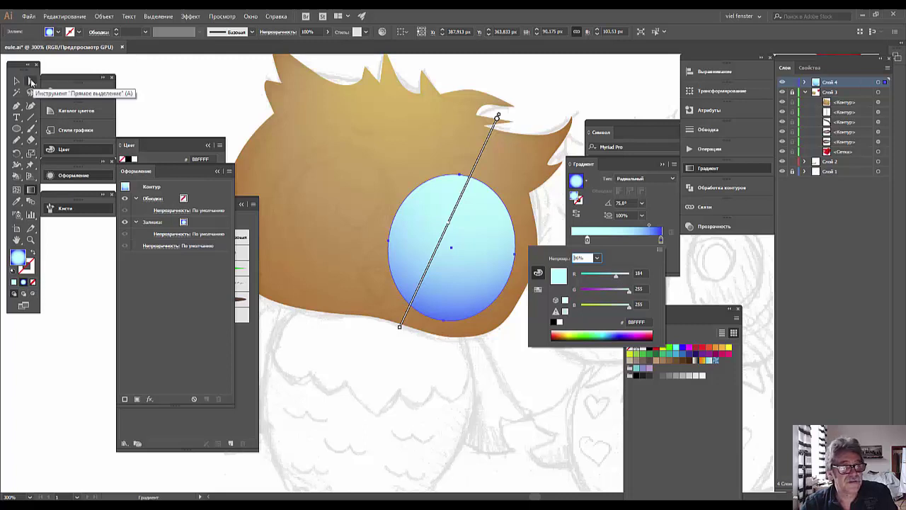
{"action": "key", "text": "Escape"}
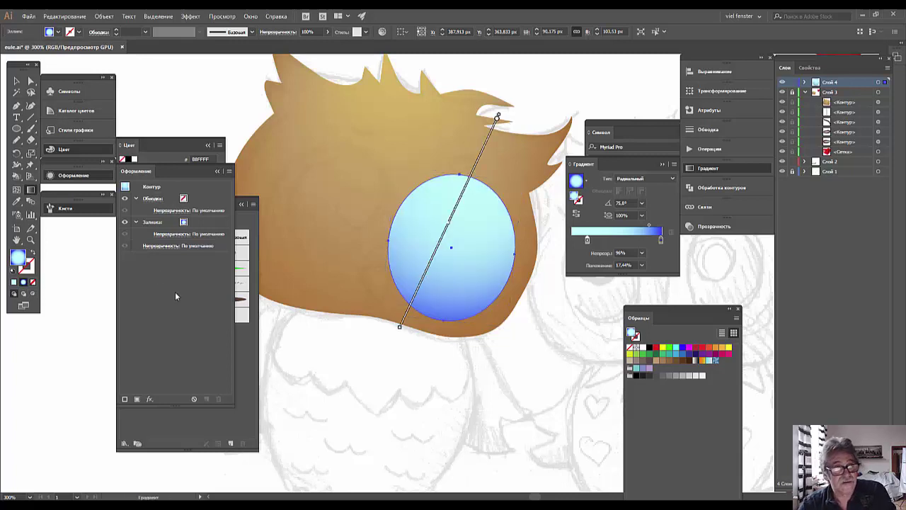
{"action": "key", "text": "a"}
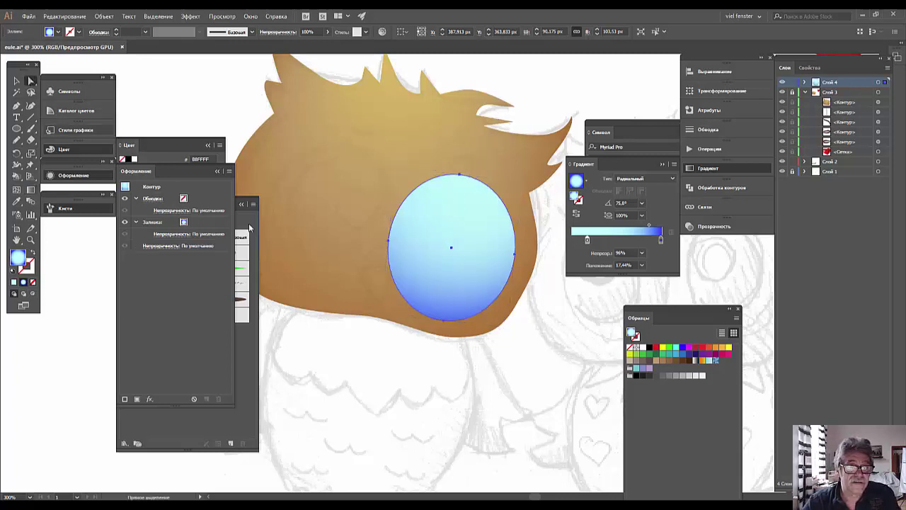
{"action": "left_click", "coordinate": [415, 367]}
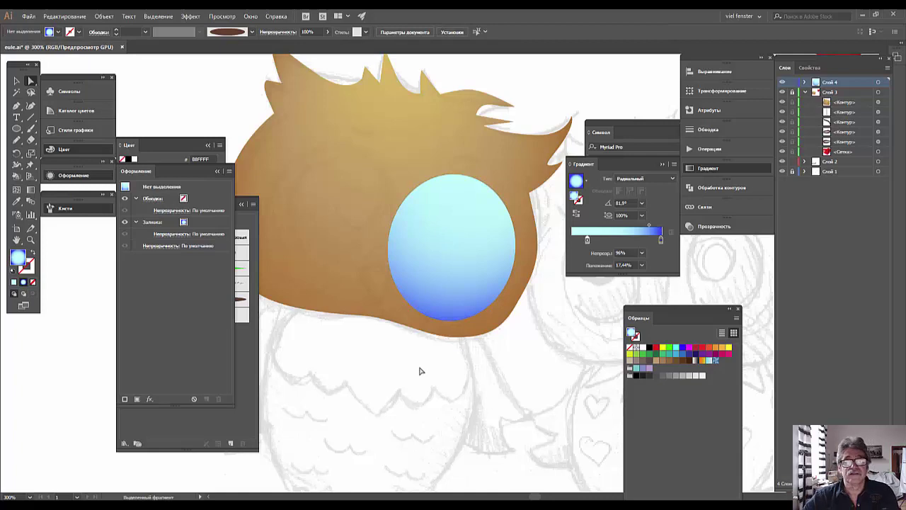
Zoom in on the owl head, select its path on Слой 3, and bring up Transparency
{"action": "key", "text": "ctrl+0"}
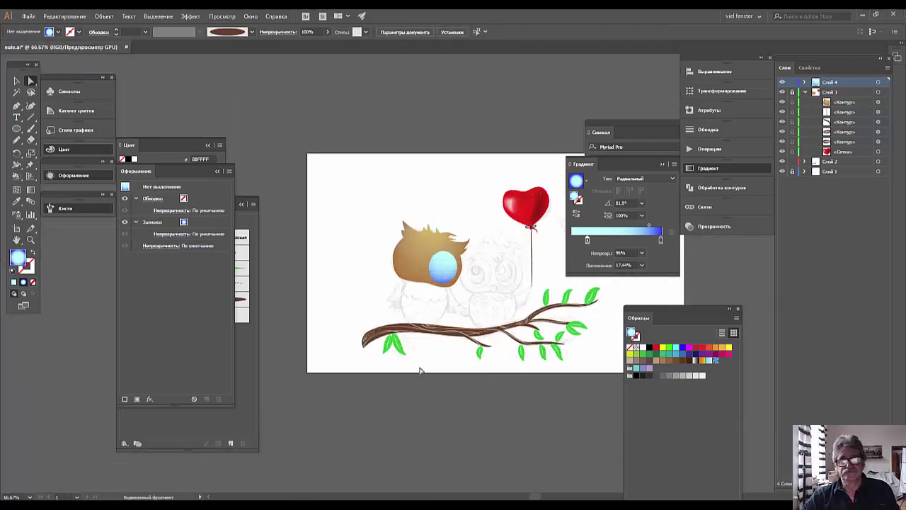
{"action": "key", "text": "ctrl+plus"}
{"action": "key", "text": "ctrl+plus"}
{"action": "key", "text": "ctrl+plus"}
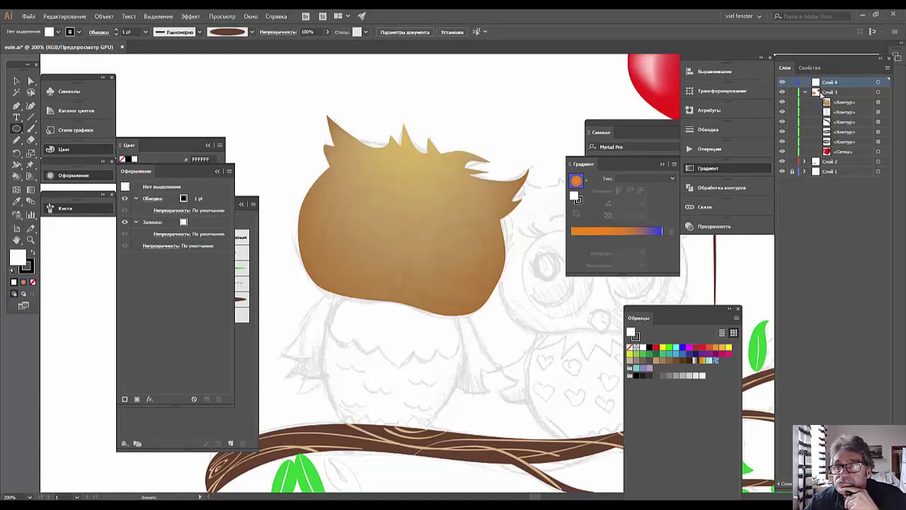
{"action": "left_click", "coordinate": [820, 96]}
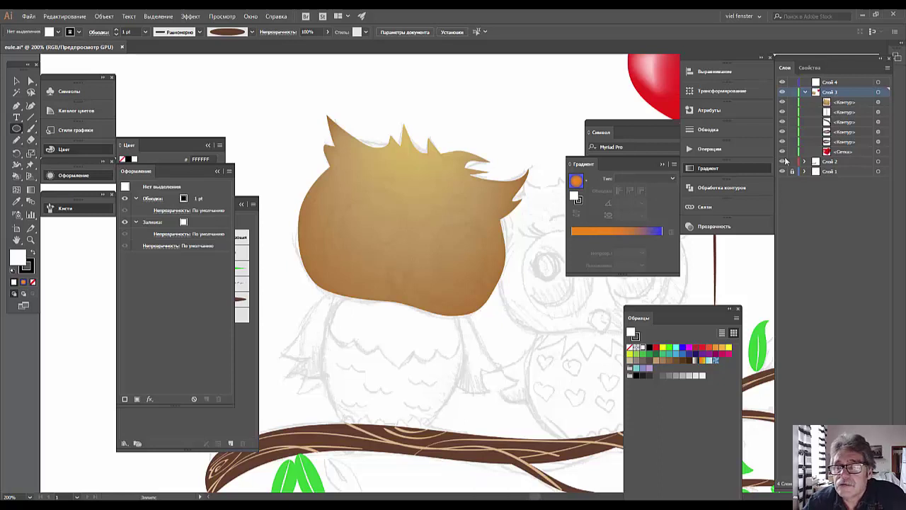
{"action": "double_click", "coordinate": [830, 103]}
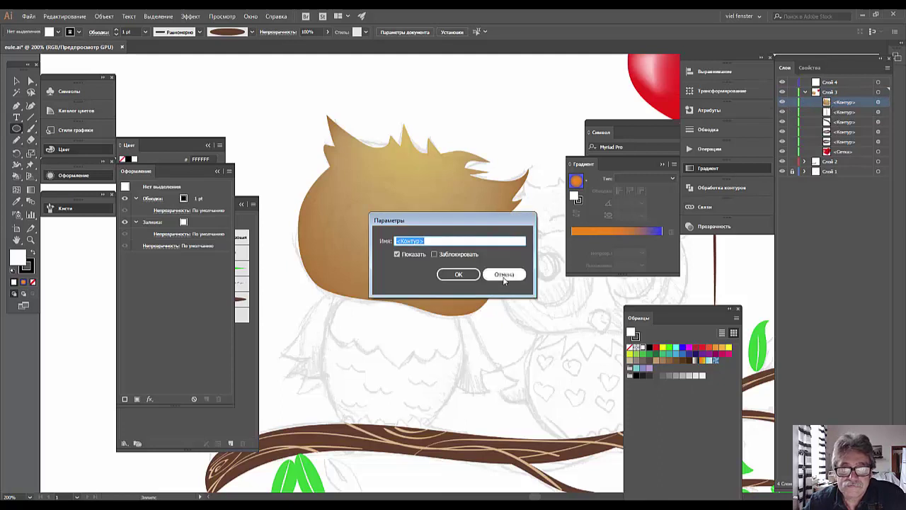
{"action": "left_click", "coordinate": [505, 274]}
{"action": "left_click", "coordinate": [708, 226]}
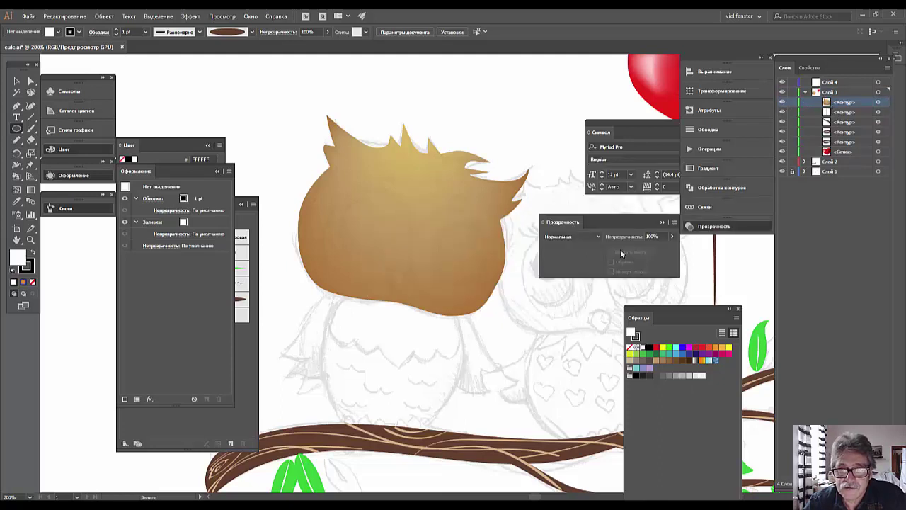
{"action": "left_click", "coordinate": [474, 242]}
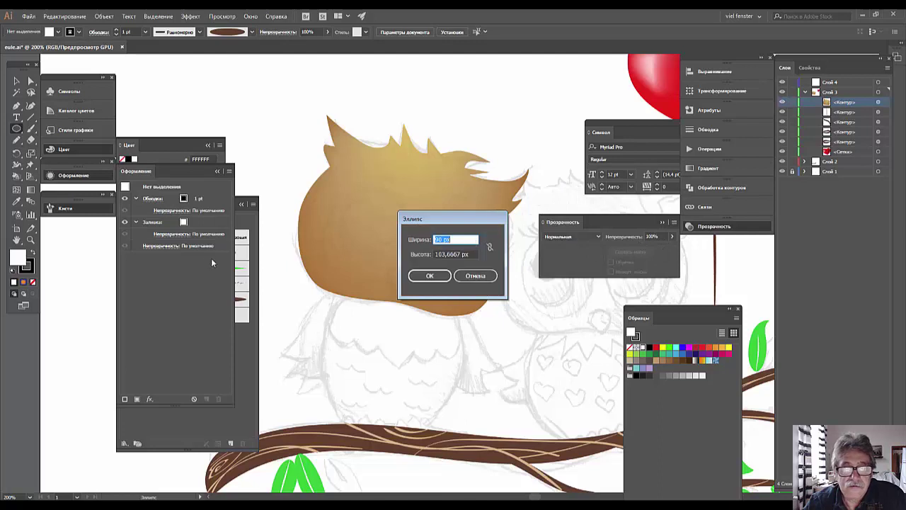
Set the owl head's opacity back to 100% and lock it in the Layers panel
{"action": "left_click", "coordinate": [475, 276]}
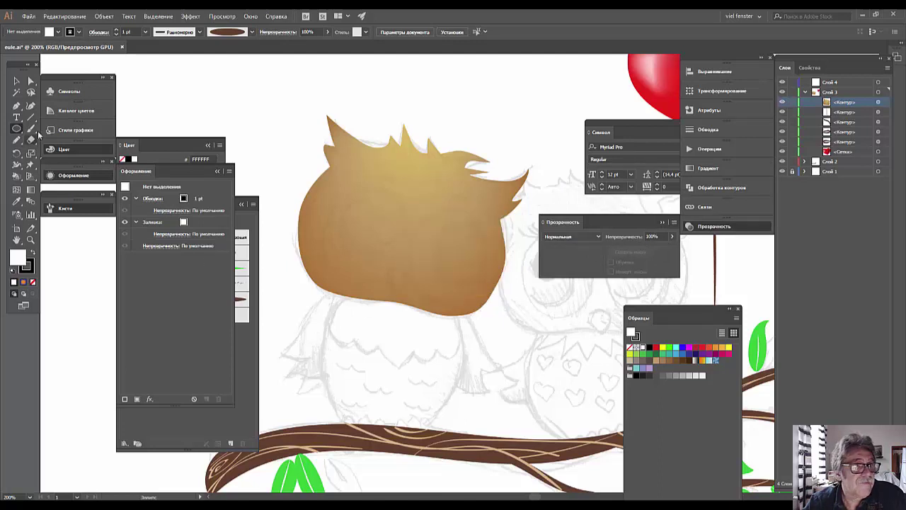
{"action": "left_click", "coordinate": [16, 80]}
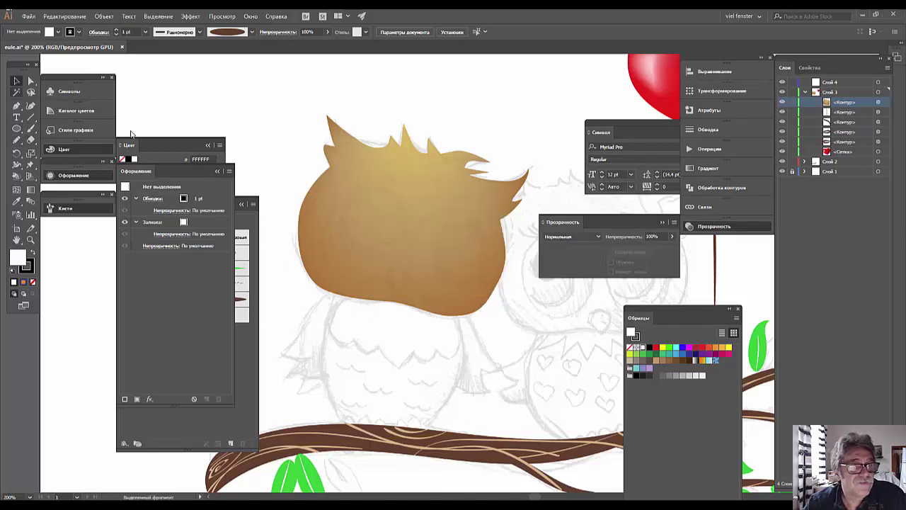
{"action": "left_click", "coordinate": [448, 211]}
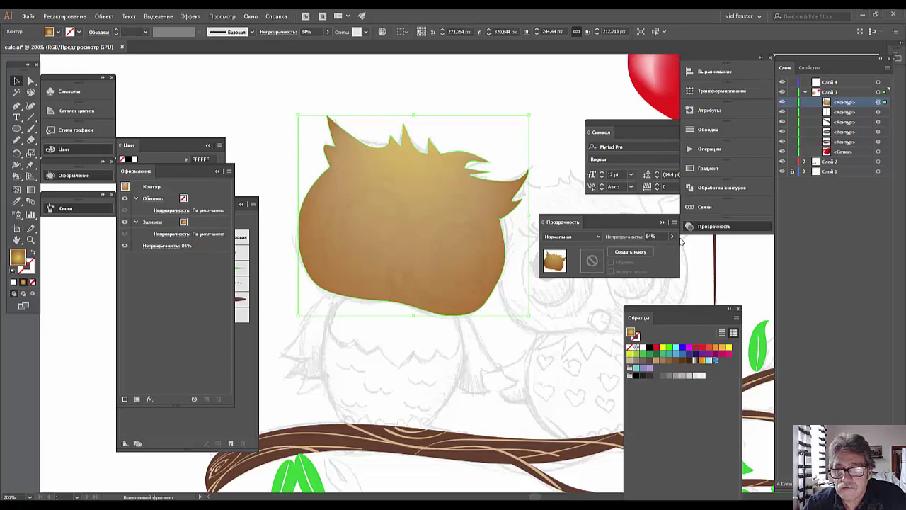
{"action": "left_click", "coordinate": [672, 236]}
{"action": "left_click_drag", "start_coordinate": [672, 251], "coordinate": [679, 250]}
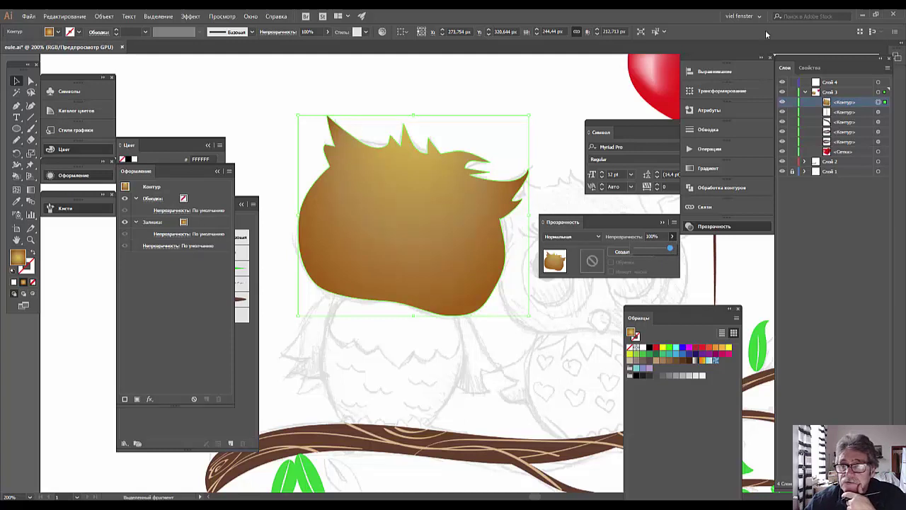
{"action": "key", "text": "Return"}
{"action": "left_click", "coordinate": [792, 102]}
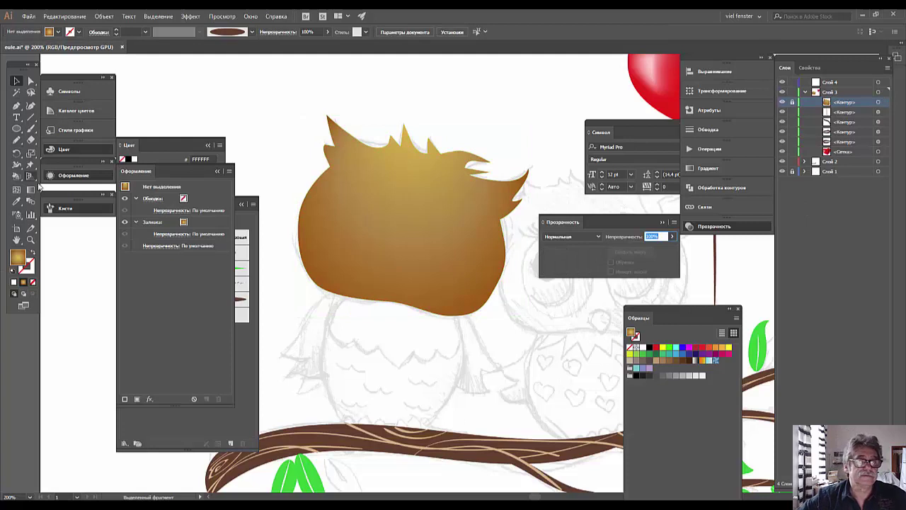
Draw an oval on the head's right side, shift it up-left and tilt it slightly clockwise
{"action": "left_click", "coordinate": [17, 129]}
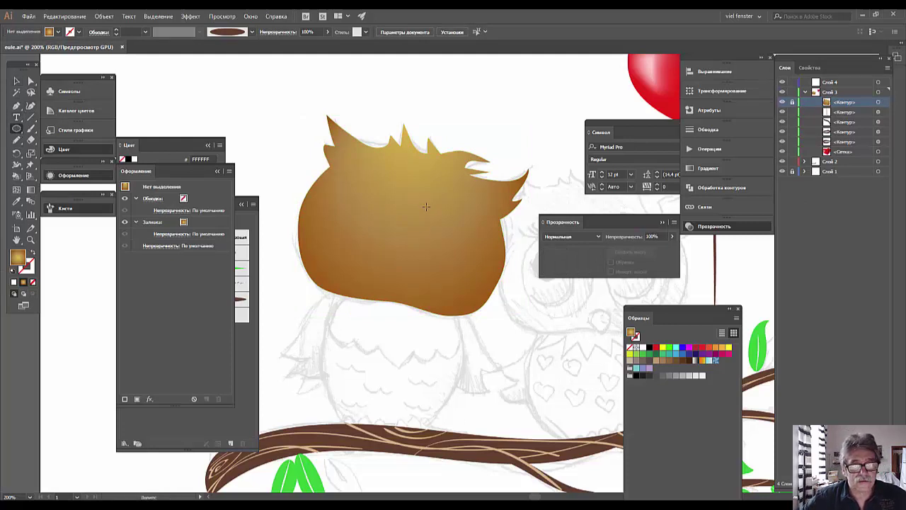
{"action": "left_click_drag", "start_coordinate": [425, 206], "coordinate": [502, 296]}
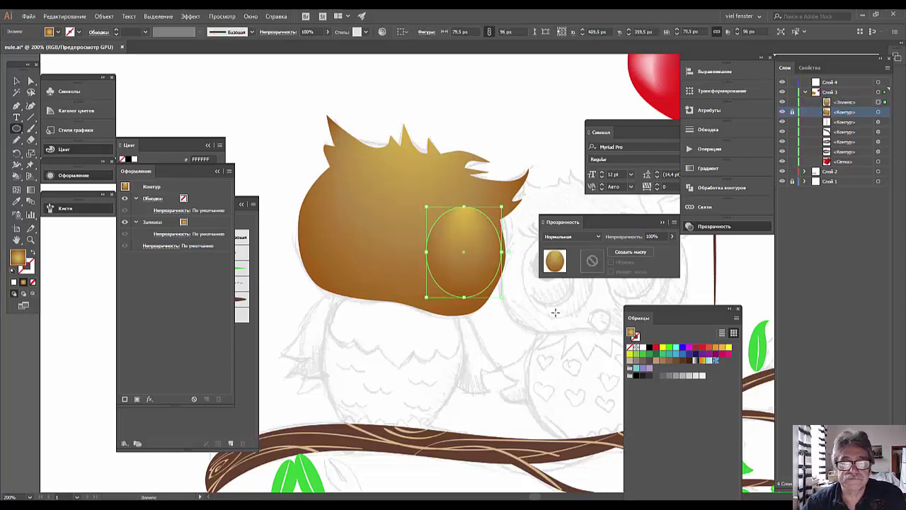
{"action": "left_click", "coordinate": [16, 81]}
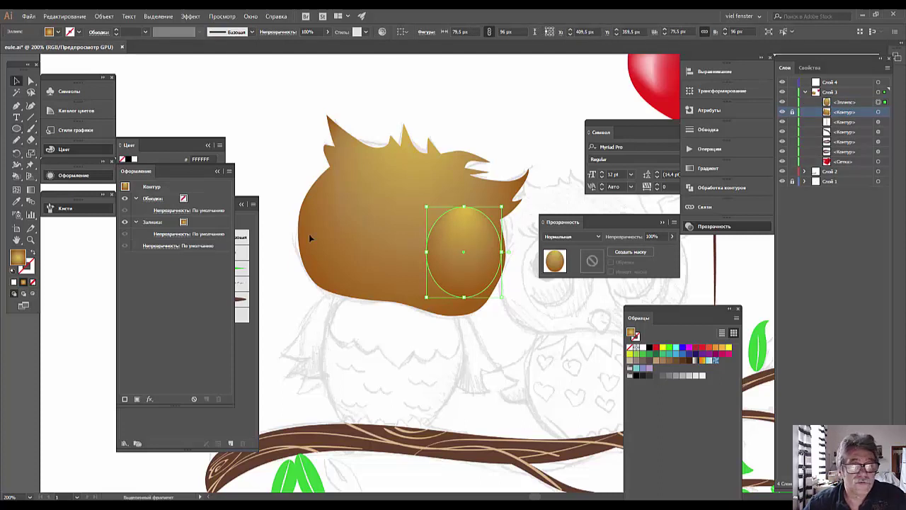
{"action": "left_click_drag", "start_coordinate": [501, 275], "coordinate": [463, 255]}
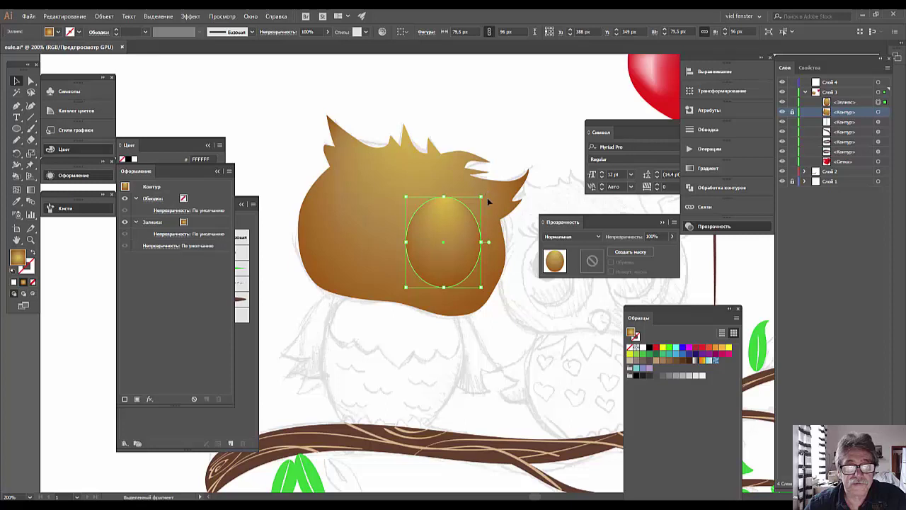
{"action": "left_click_drag", "start_coordinate": [487, 200], "coordinate": [497, 204]}
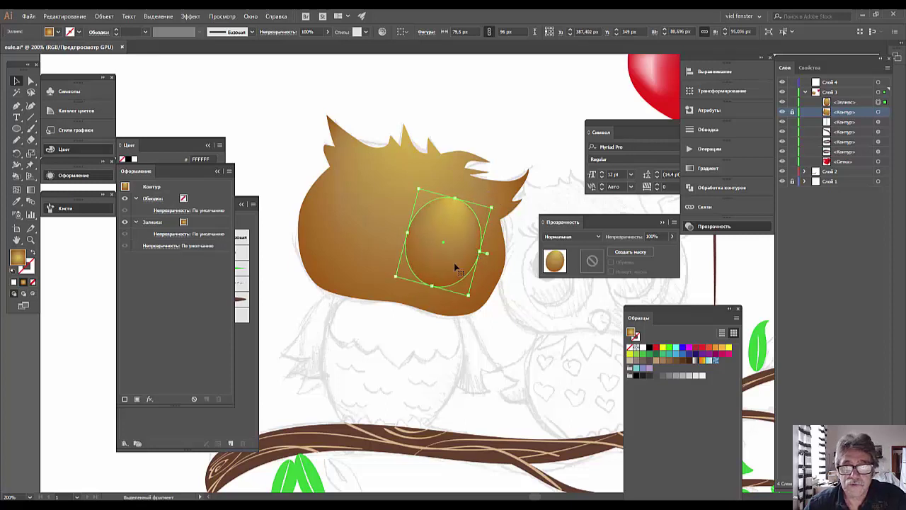
Reverse the eye's radial gradient and add a white outer stop and a dark blue stop
{"action": "left_click", "coordinate": [708, 169]}
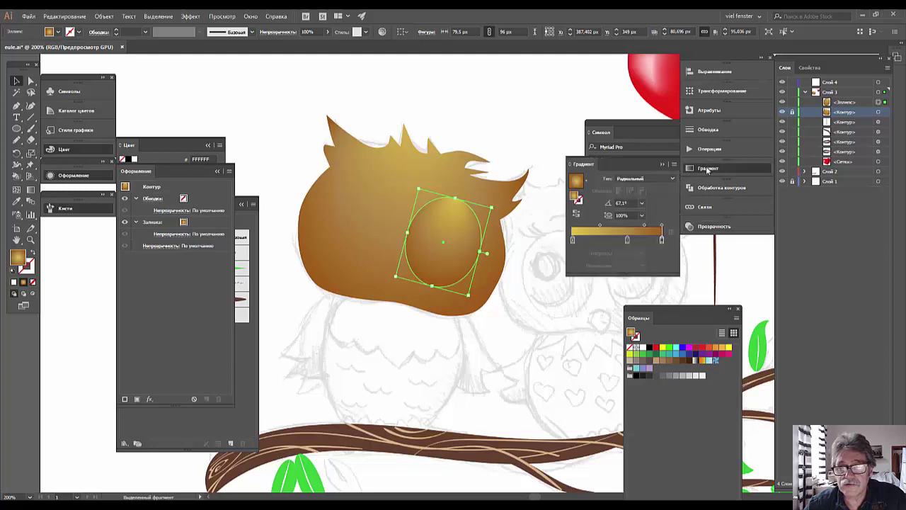
{"action": "left_click", "coordinate": [577, 216]}
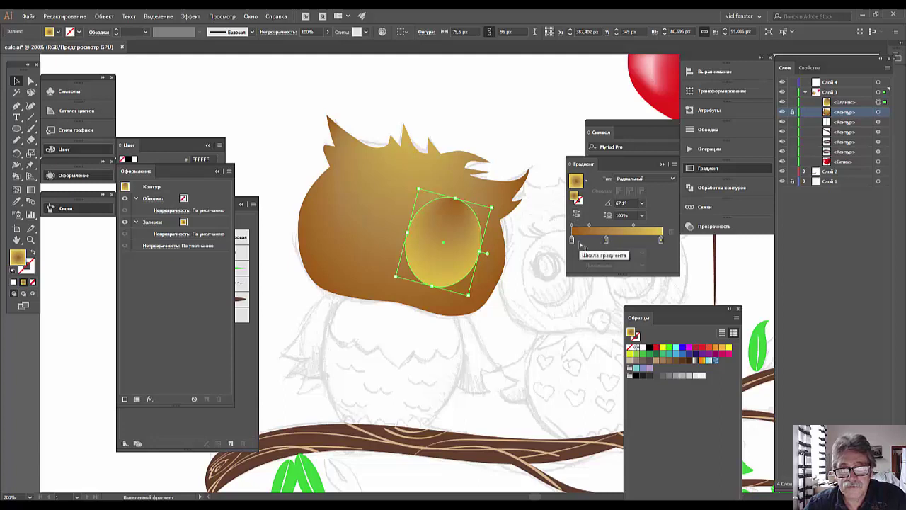
{"action": "left_click", "coordinate": [662, 242]}
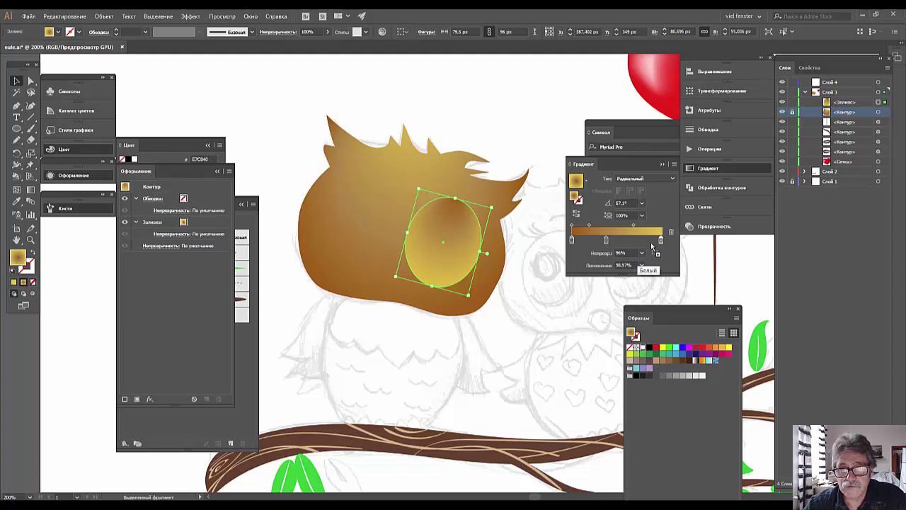
{"action": "mouse_move", "coordinate": [641, 349]}
{"action": "left_mouse_down"}
{"action": "mouse_move", "coordinate": [650, 241]}
{"action": "mouse_move", "coordinate": [660, 254]}
{"action": "mouse_move", "coordinate": [662, 239]}
{"action": "left_mouse_up"}
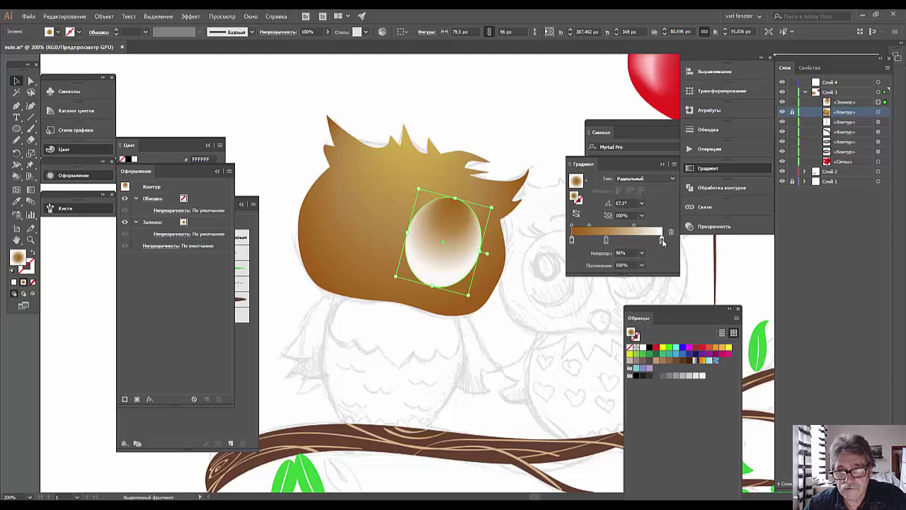
{"action": "left_click", "coordinate": [572, 240]}
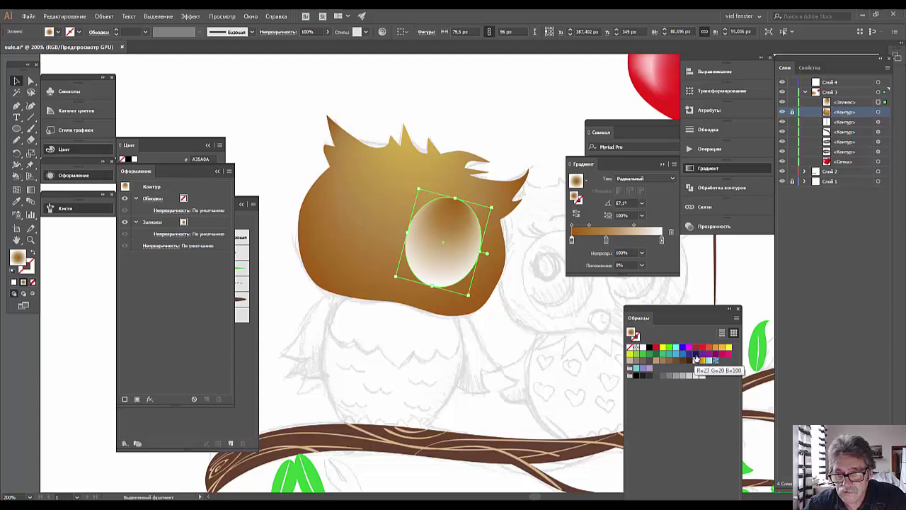
{"action": "mouse_move", "coordinate": [695, 356]}
{"action": "left_mouse_down"}
{"action": "mouse_move", "coordinate": [580, 242]}
{"action": "mouse_move", "coordinate": [578, 303]}
{"action": "left_mouse_up"}
Remove the brown stop, move blue to the gradient start, and try solid cyan and blue fills
{"action": "left_click", "coordinate": [573, 240]}
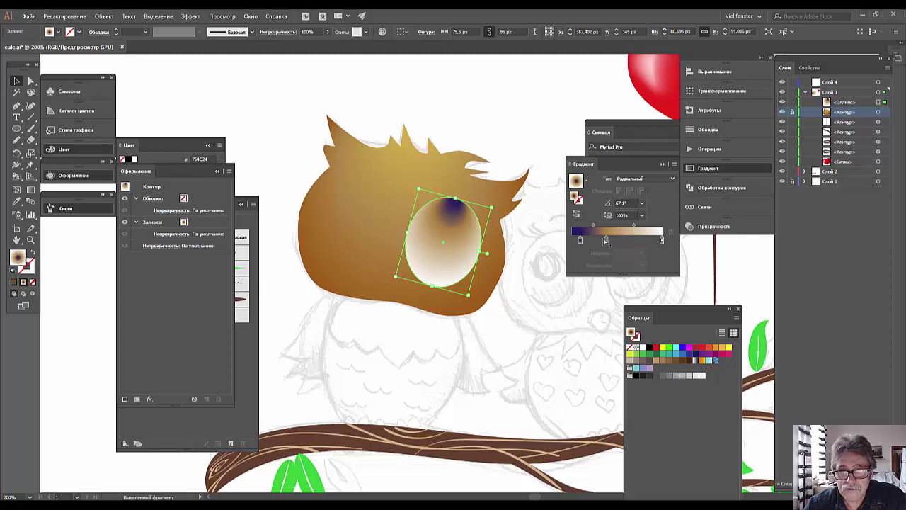
{"action": "left_click_drag", "start_coordinate": [607, 240], "coordinate": [607, 273]}
{"action": "left_click", "coordinate": [580, 240]}
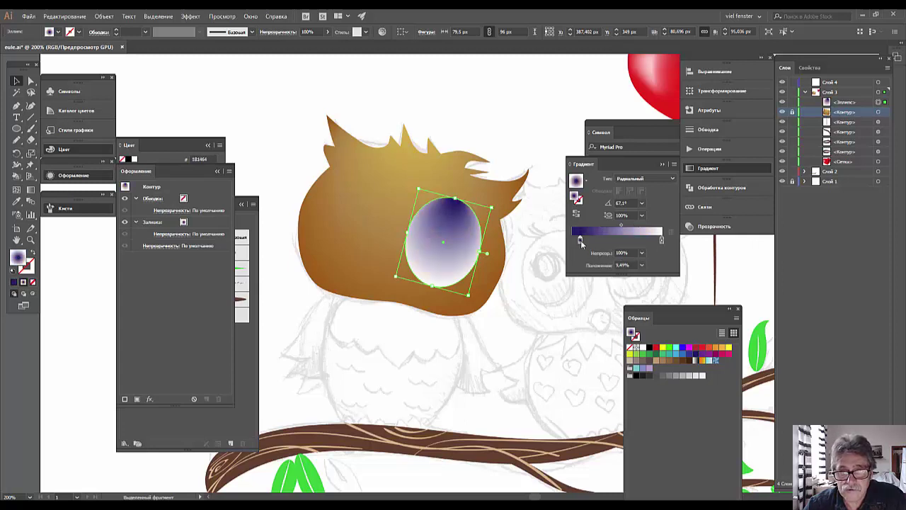
{"action": "left_click_drag", "start_coordinate": [576, 241], "coordinate": [570, 241]}
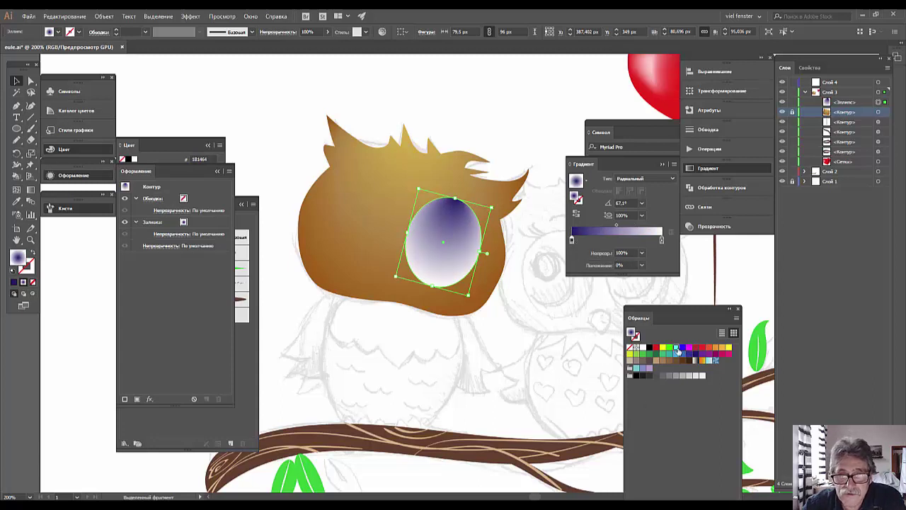
{"action": "left_click", "coordinate": [678, 348]}
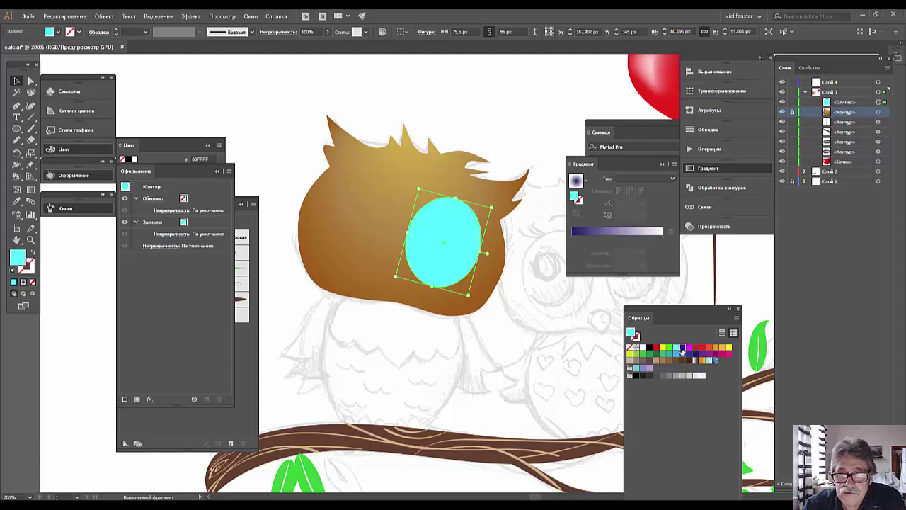
{"action": "left_click", "coordinate": [682, 349]}
Restore the radial gradient with bright blue at the centre and the white stop near 86%
{"action": "left_click", "coordinate": [575, 241]}
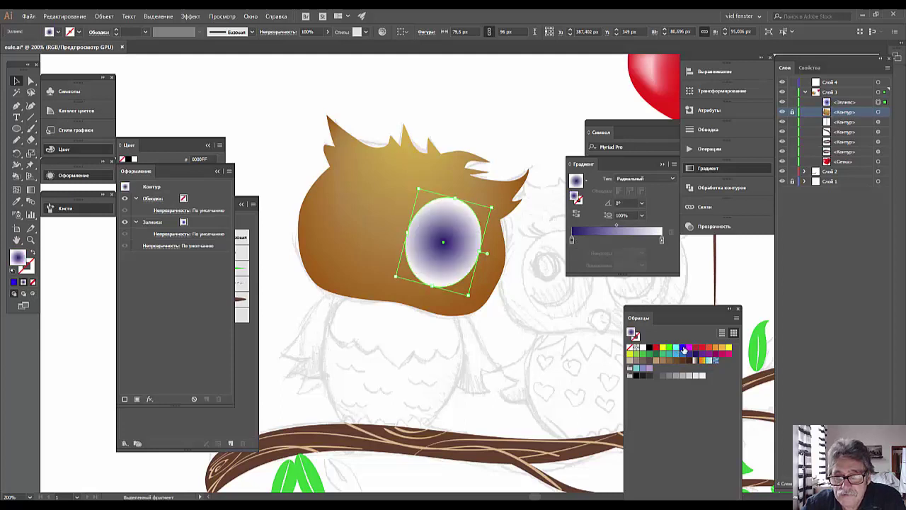
{"action": "left_click", "coordinate": [586, 240]}
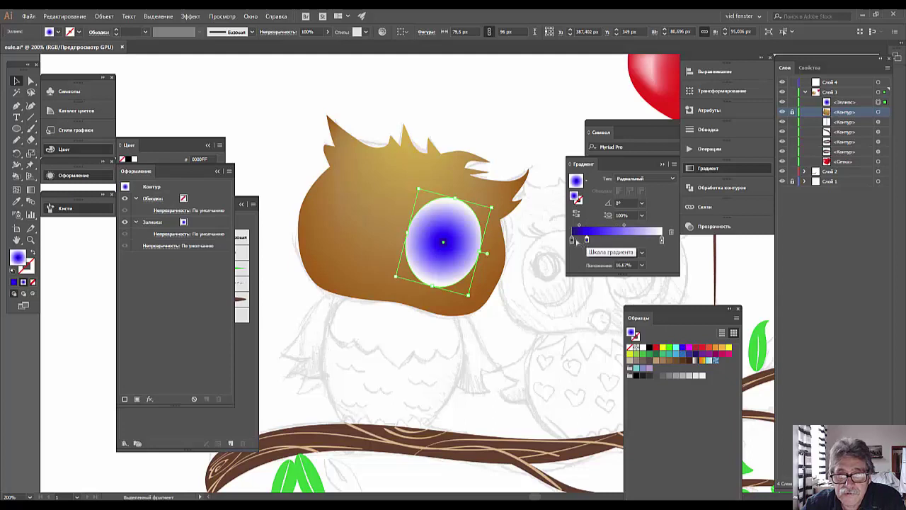
{"action": "mouse_move", "coordinate": [571, 240]}
{"action": "left_mouse_down"}
{"action": "mouse_move", "coordinate": [577, 259]}
{"action": "mouse_move", "coordinate": [572, 239]}
{"action": "left_mouse_up"}
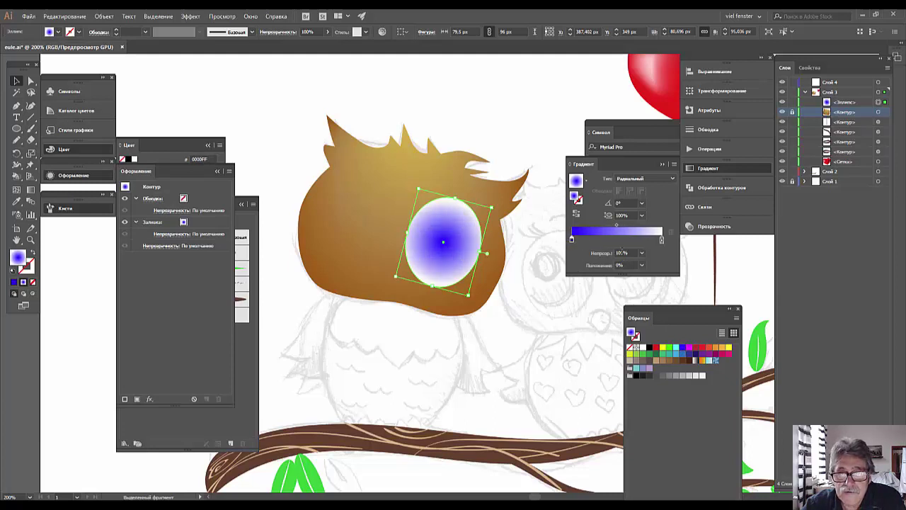
{"action": "mouse_move", "coordinate": [661, 240]}
{"action": "left_mouse_down"}
{"action": "mouse_move", "coordinate": [629, 242]}
{"action": "mouse_move", "coordinate": [650, 242]}
{"action": "left_mouse_up"}
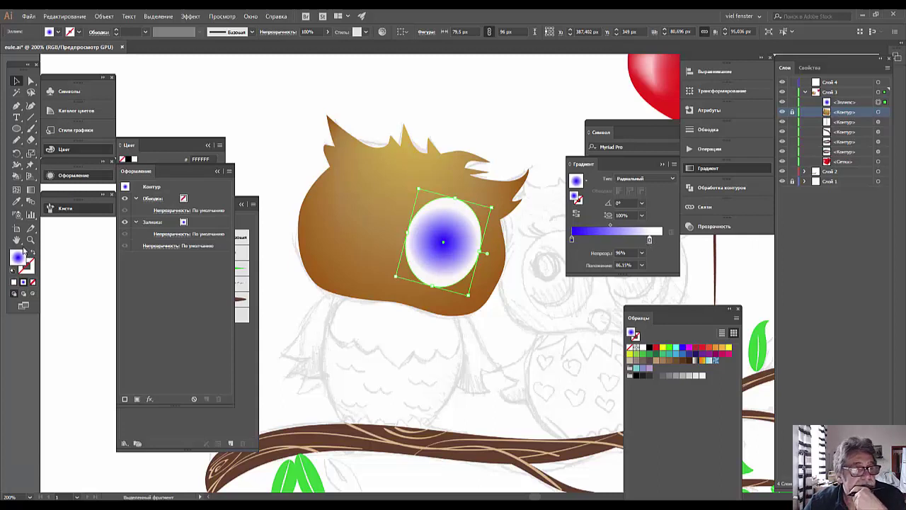
{"action": "left_click", "coordinate": [29, 190]}
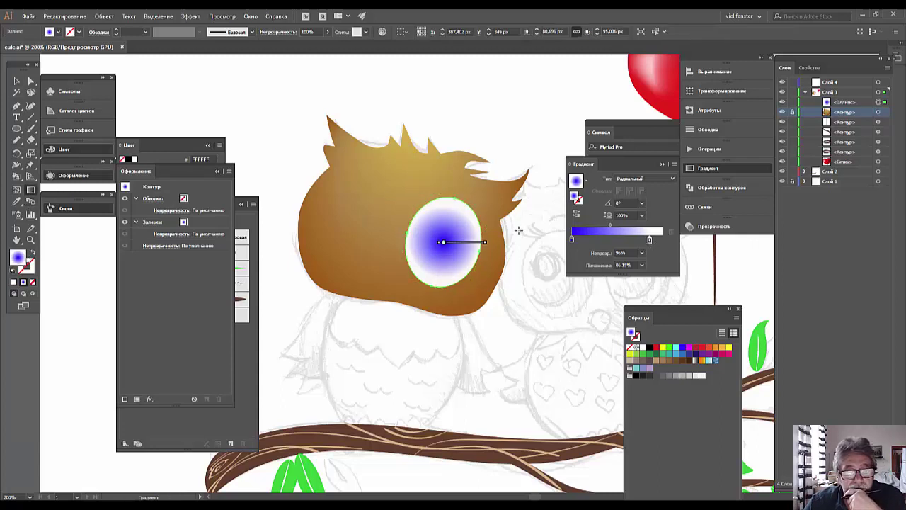
{"action": "mouse_move", "coordinate": [492, 243]}
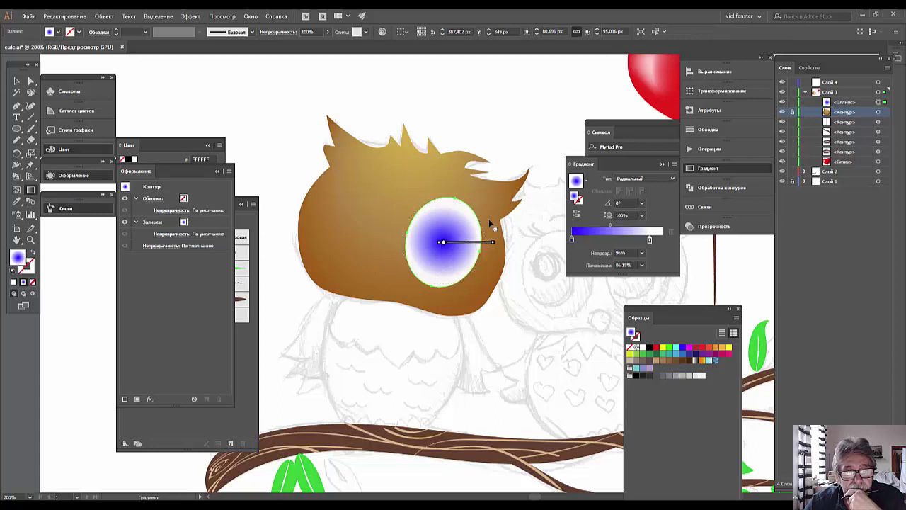
Enlarge the eye's radial gradient, move its blue centre toward the top, and shorten its radius
{"action": "left_click_drag", "start_coordinate": [489, 228], "coordinate": [495, 203]}
{"action": "mouse_move", "coordinate": [464, 242]}
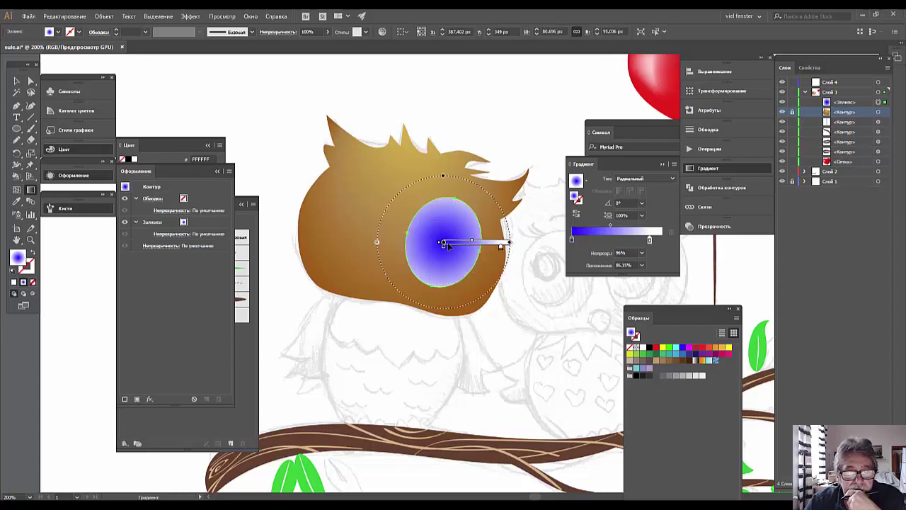
{"action": "left_click_drag", "start_coordinate": [442, 245], "coordinate": [454, 221]}
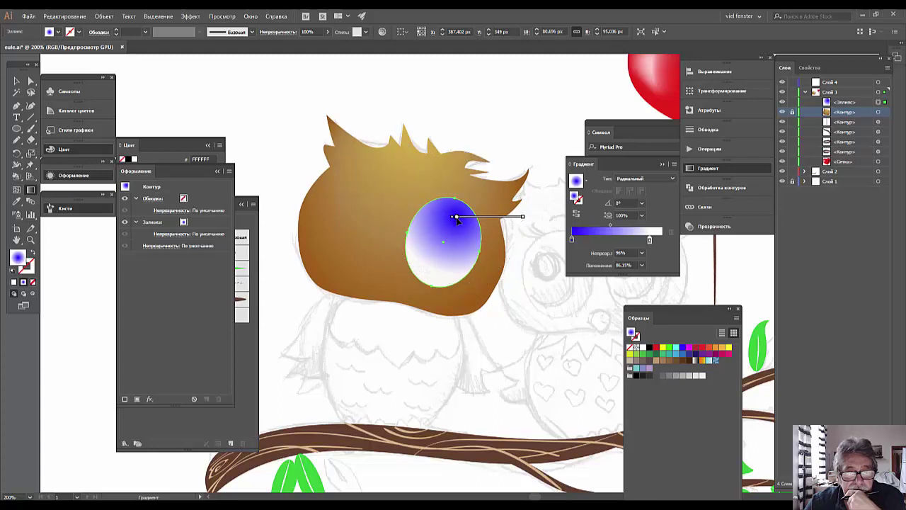
{"action": "left_click_drag", "start_coordinate": [454, 220], "coordinate": [461, 210]}
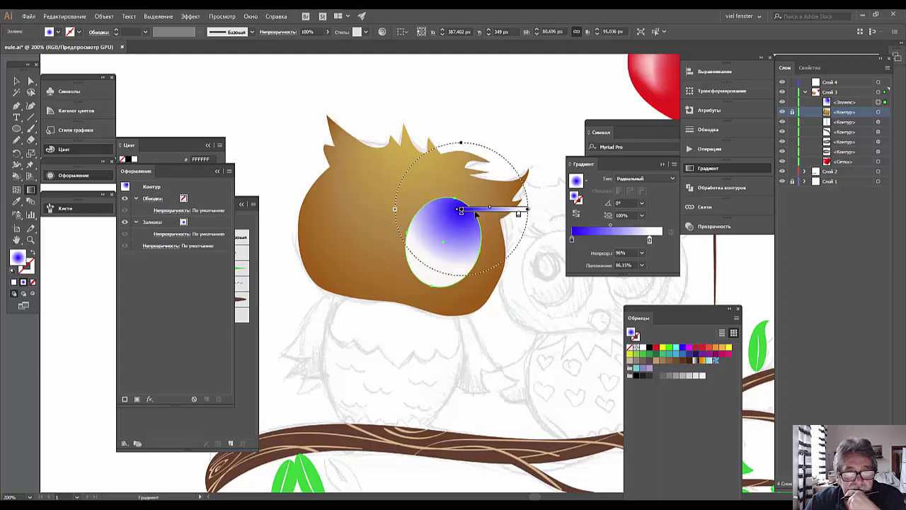
{"action": "mouse_move", "coordinate": [530, 211]}
{"action": "left_mouse_down"}
{"action": "mouse_move", "coordinate": [514, 212]}
{"action": "mouse_move", "coordinate": [526, 212]}
{"action": "left_mouse_up"}
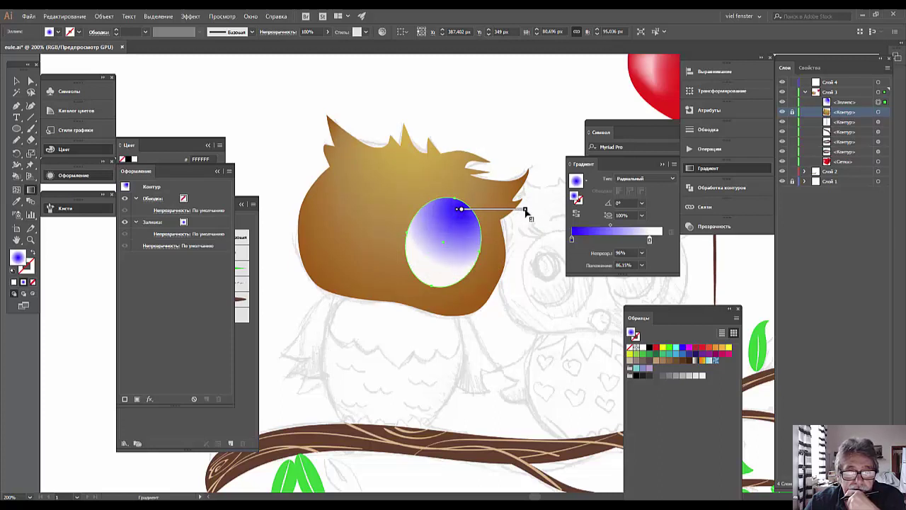
Make the eye gradient Linear at about -119.8°, bottom to top, with the white stop at 100%
{"action": "left_click", "coordinate": [671, 179]}
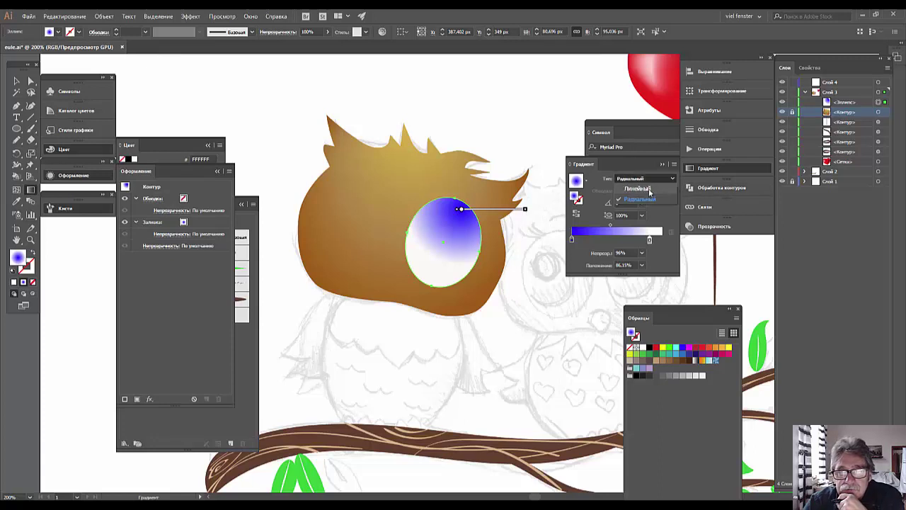
{"action": "left_click", "coordinate": [644, 188]}
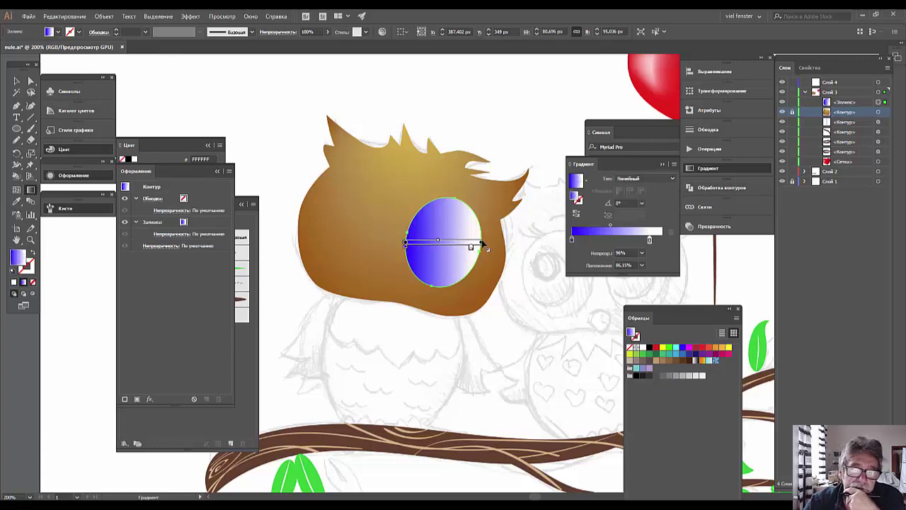
{"action": "mouse_move", "coordinate": [482, 245]}
{"action": "left_mouse_down"}
{"action": "mouse_move", "coordinate": [531, 241]}
{"action": "mouse_move", "coordinate": [359, 322]}
{"action": "left_mouse_up"}
{"action": "mouse_move", "coordinate": [384, 354]}
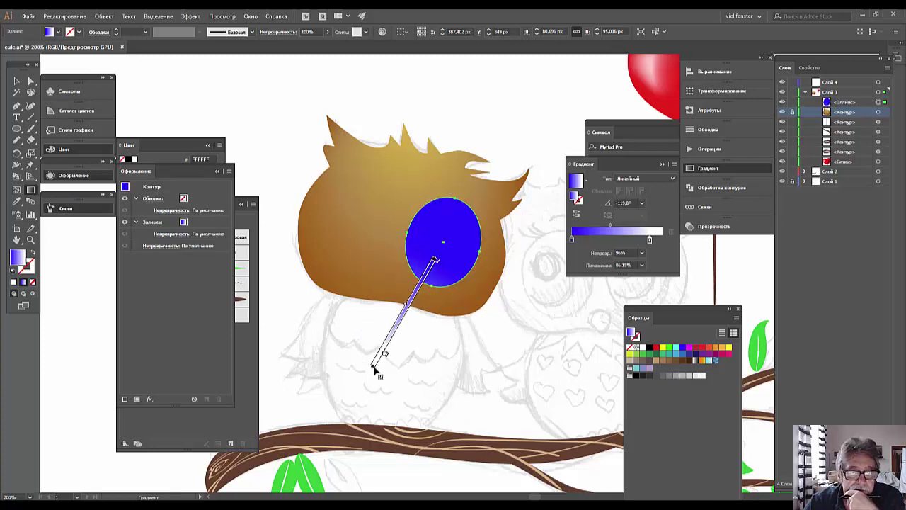
{"action": "left_click_drag", "start_coordinate": [373, 369], "coordinate": [402, 313]}
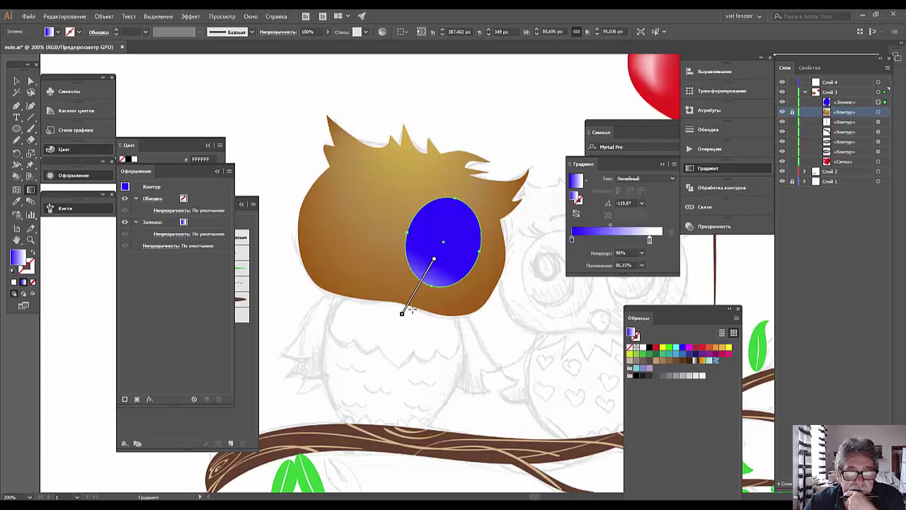
{"action": "left_click_drag", "start_coordinate": [423, 284], "coordinate": [458, 231]}
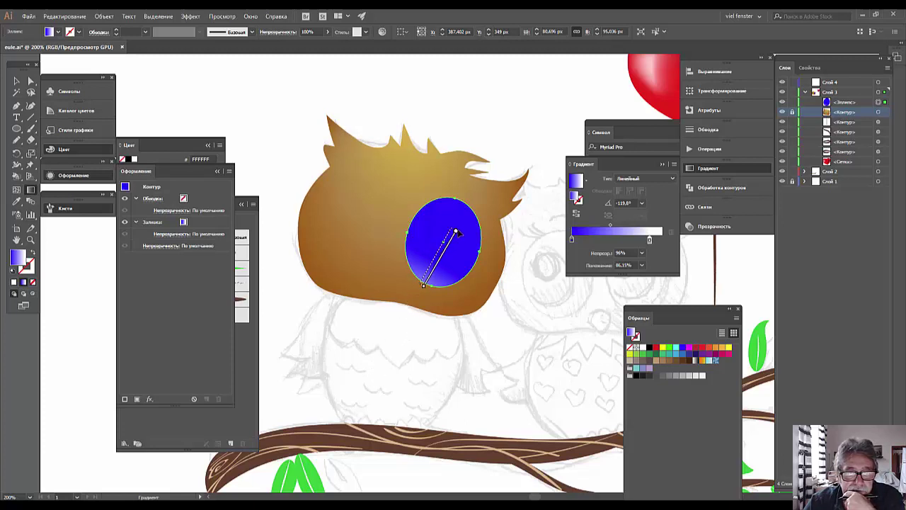
{"action": "left_click_drag", "start_coordinate": [424, 274], "coordinate": [456, 221]}
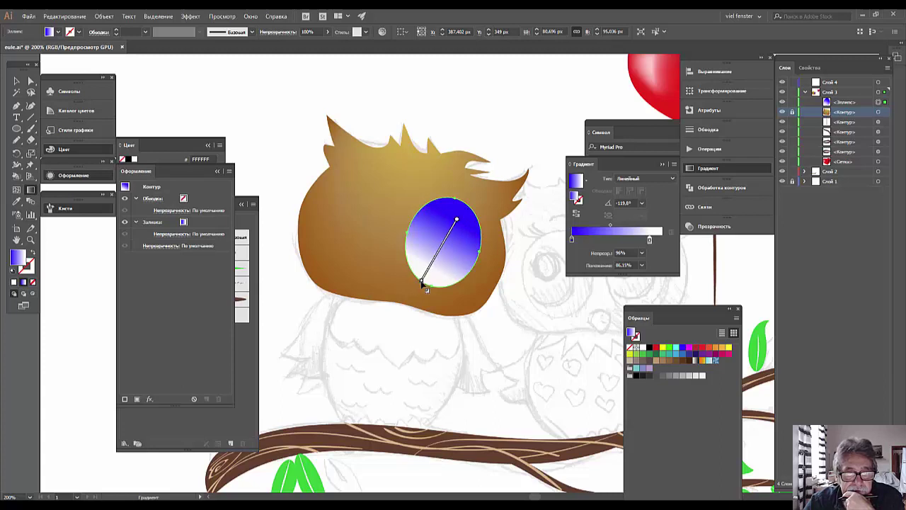
{"action": "left_click_drag", "start_coordinate": [412, 298], "coordinate": [471, 202]}
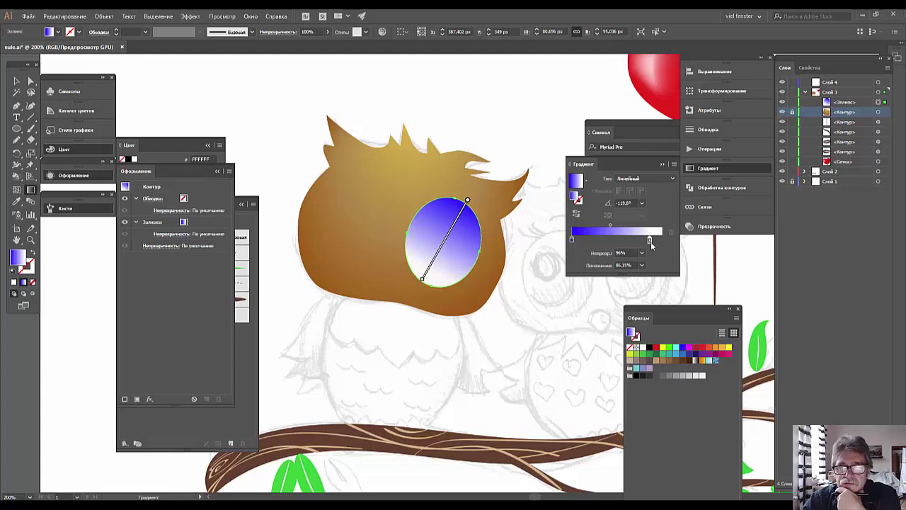
{"action": "left_click_drag", "start_coordinate": [654, 239], "coordinate": [662, 238]}
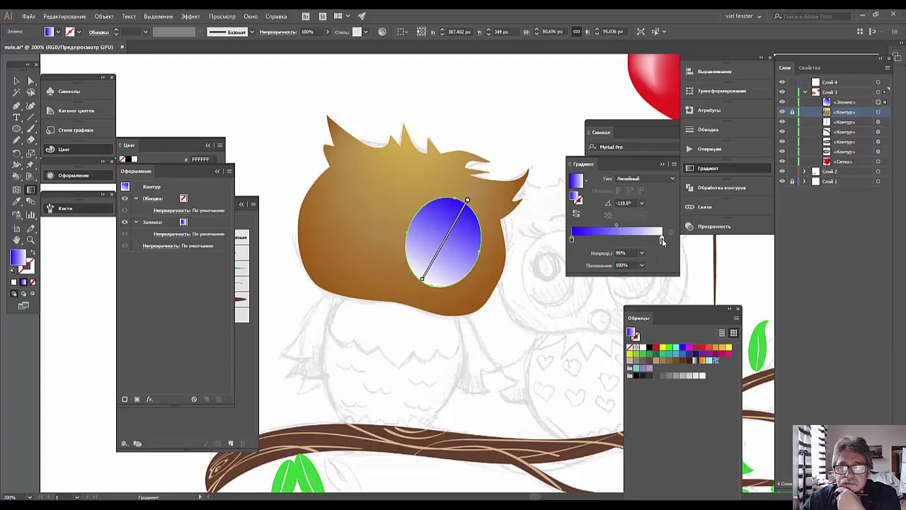
Recolour the eye gradient's end stop to pale cyan A8FFFF and lighten the blue start stop
{"action": "double_click", "coordinate": [662, 238]}
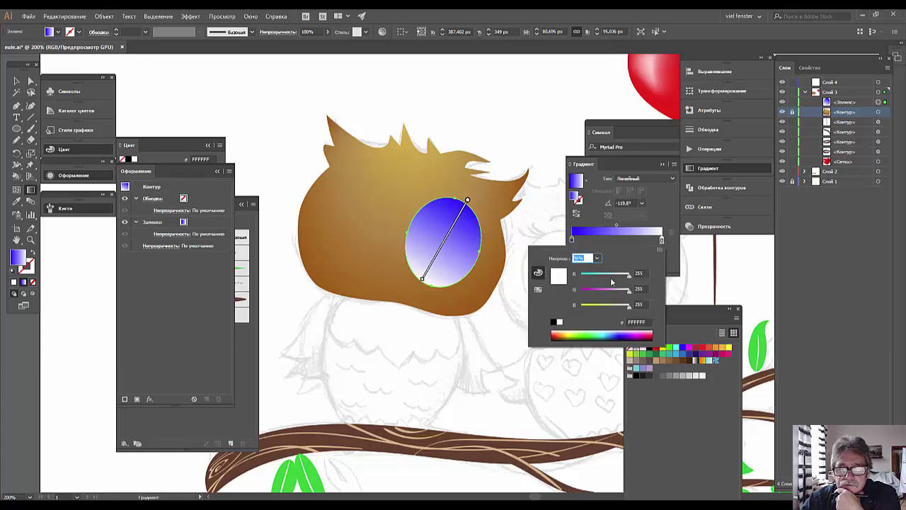
{"action": "left_click_drag", "start_coordinate": [630, 277], "coordinate": [614, 276]}
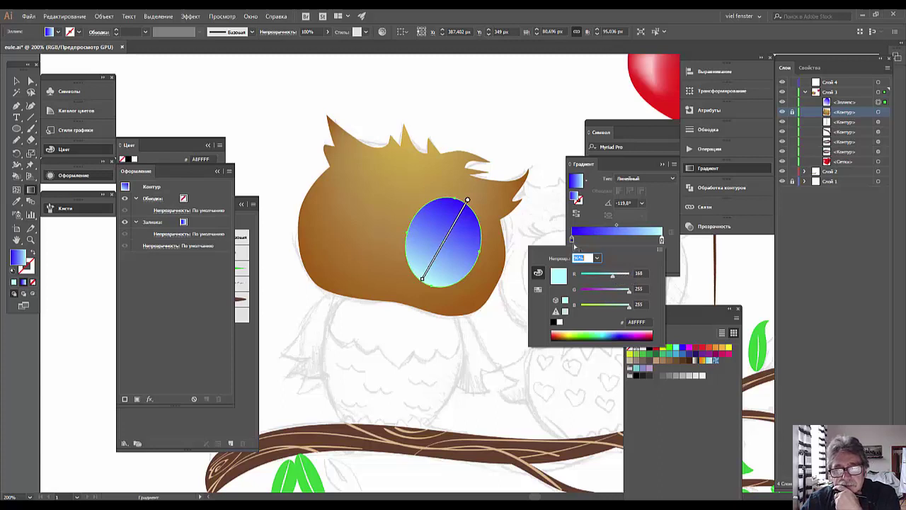
{"action": "left_click", "coordinate": [570, 240]}
{"action": "double_click", "coordinate": [571, 240]}
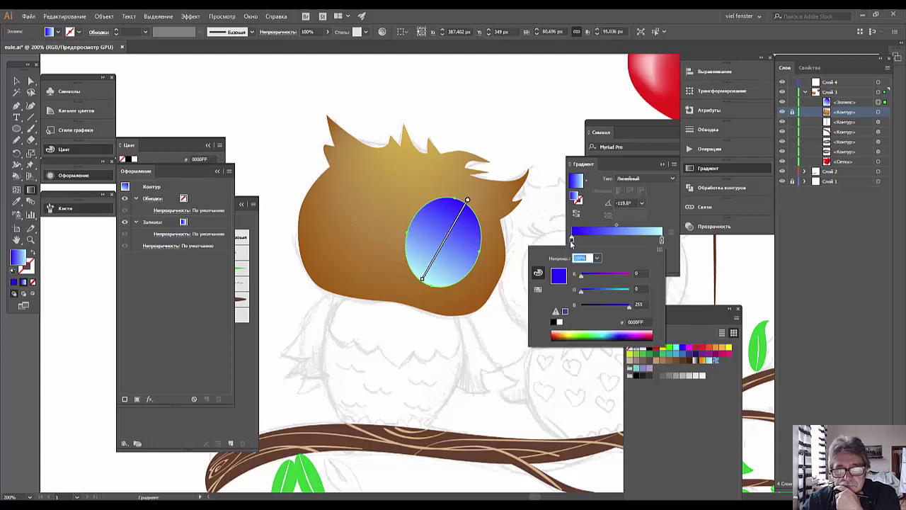
{"action": "left_click_drag", "start_coordinate": [581, 292], "coordinate": [594, 293]}
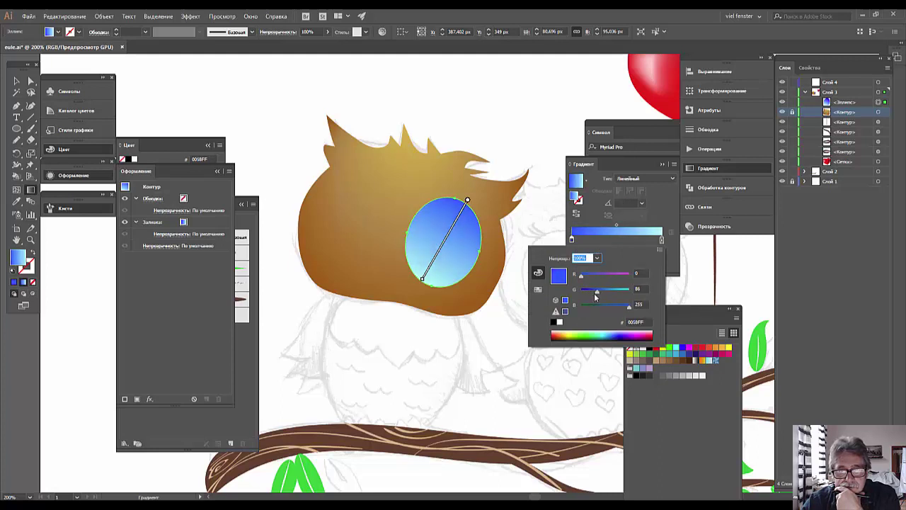
{"action": "left_click", "coordinate": [467, 202]}
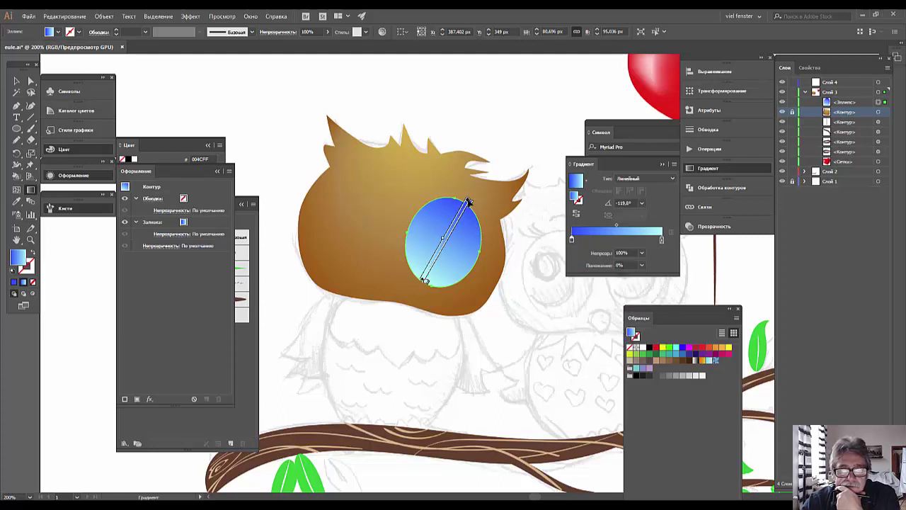
Redraw the eye's gradient diagonally from above the eye down to its lower edge
{"action": "mouse_move", "coordinate": [467, 202]}
{"action": "left_mouse_down"}
{"action": "mouse_move", "coordinate": [479, 182]}
{"action": "mouse_move", "coordinate": [430, 267]}
{"action": "left_mouse_up"}
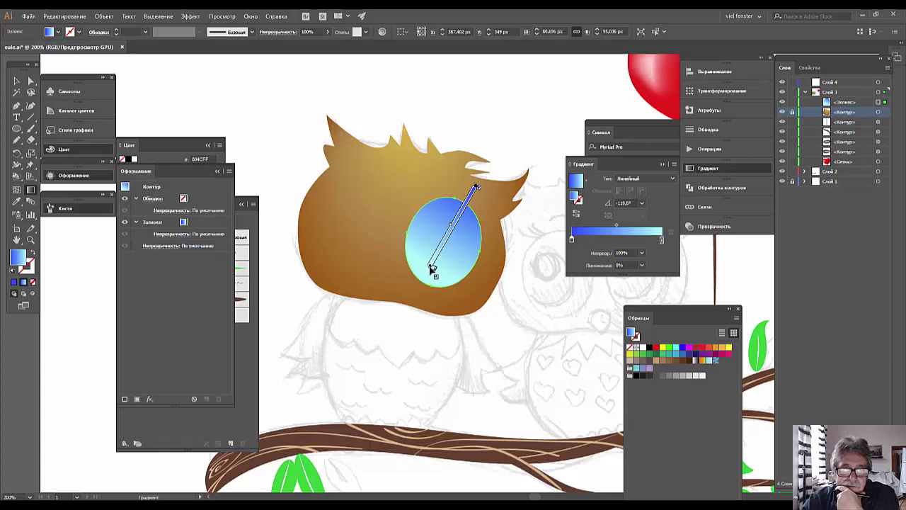
{"action": "mouse_move", "coordinate": [431, 268]}
{"action": "left_mouse_down"}
{"action": "mouse_move", "coordinate": [425, 279]}
{"action": "mouse_move", "coordinate": [441, 250]}
{"action": "left_mouse_up"}
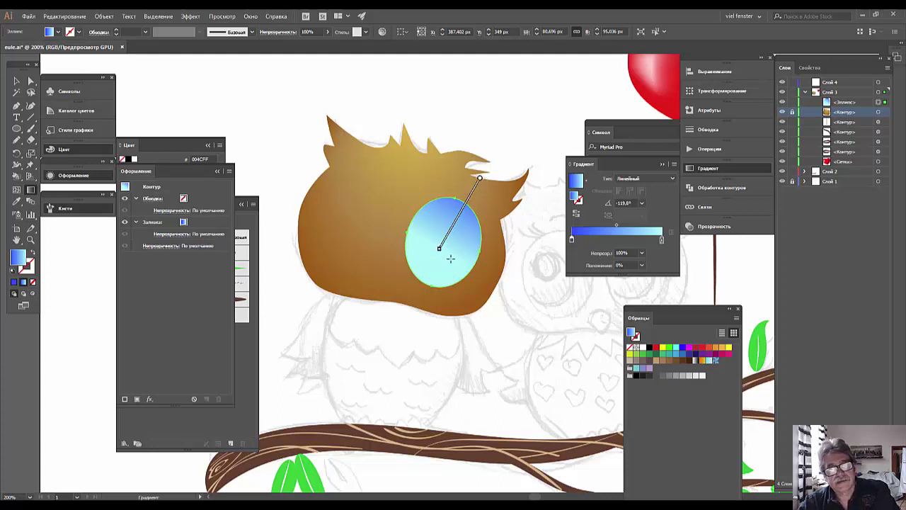
{"action": "left_click_drag", "start_coordinate": [440, 252], "coordinate": [422, 282]}
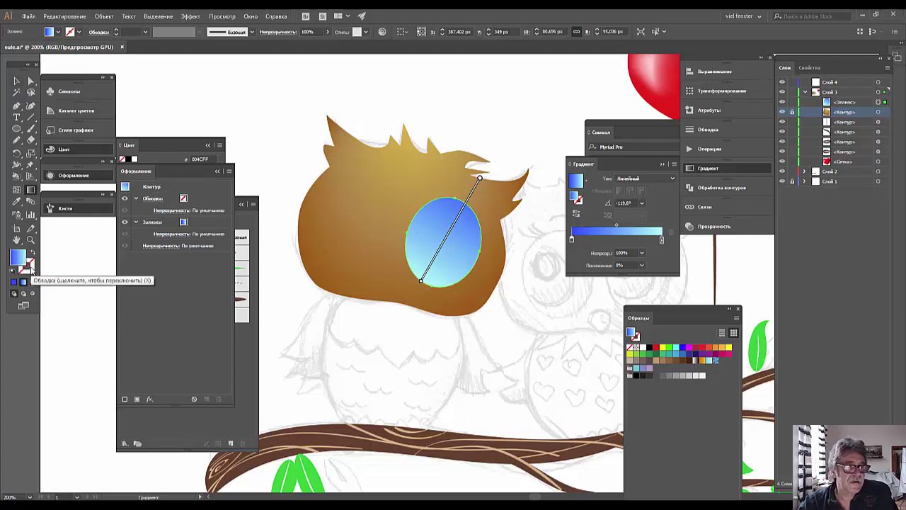
Give the eye oval a 1 pt light blue outline, 9DCBFC
{"action": "left_click", "coordinate": [28, 267]}
{"action": "double_click", "coordinate": [29, 268]}
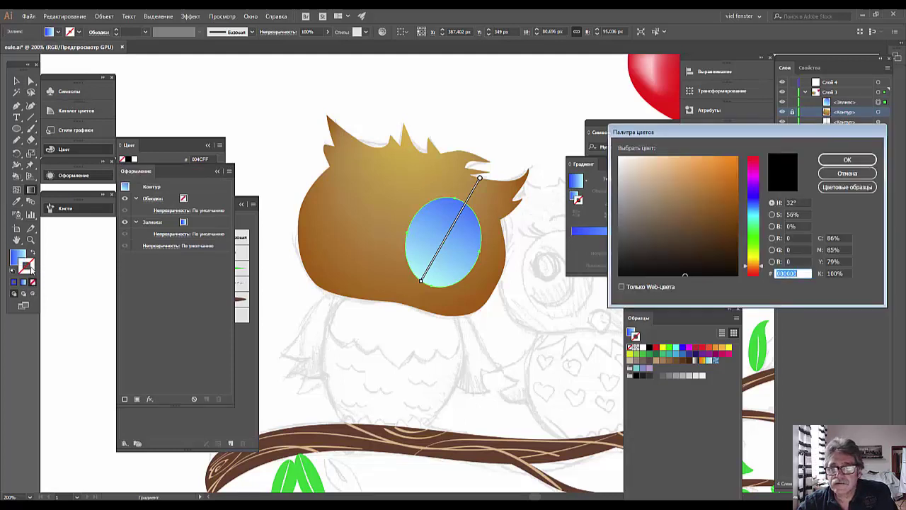
{"action": "left_click", "coordinate": [754, 207]}
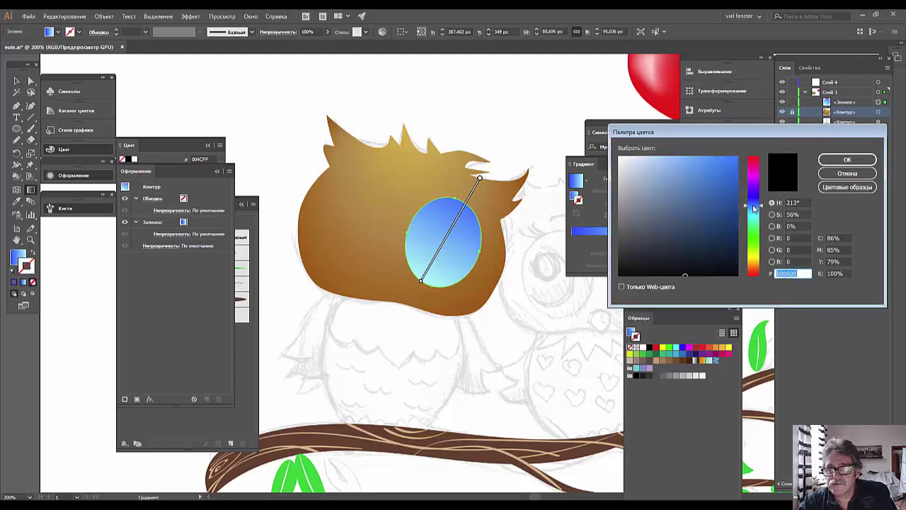
{"action": "left_click", "coordinate": [674, 165]}
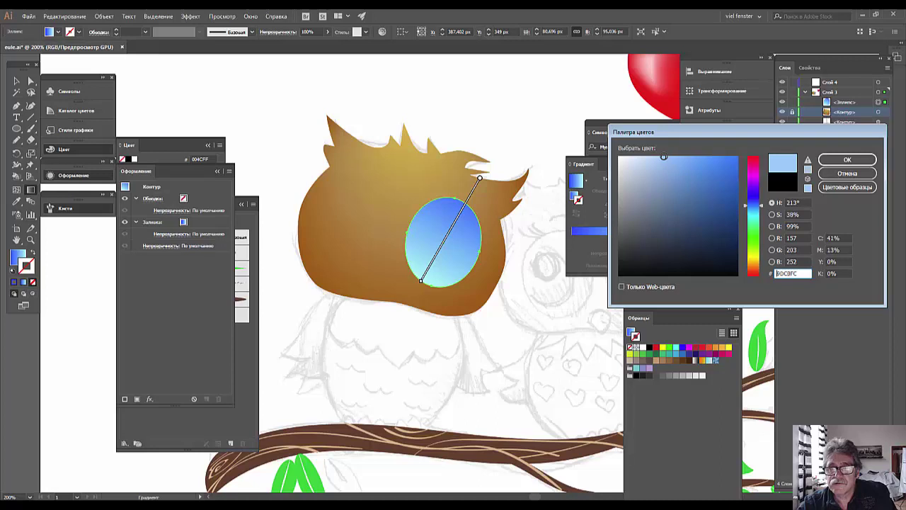
{"action": "left_click", "coordinate": [848, 160]}
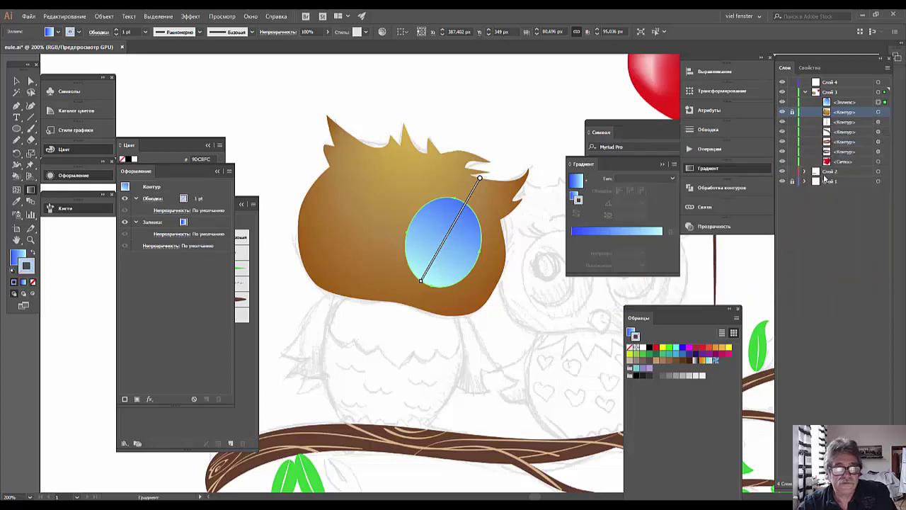
{"action": "left_click", "coordinate": [16, 82]}
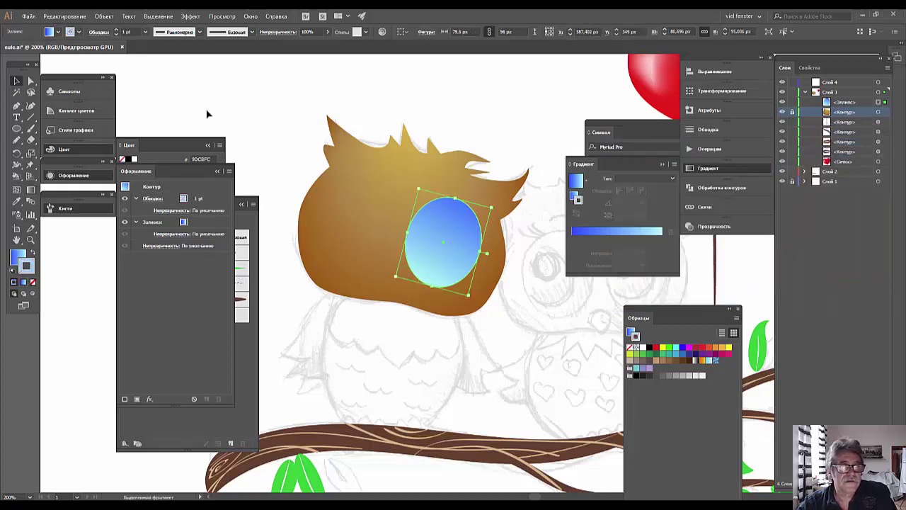
Copy the blue eye ellipse and paste it in front with Ctrl+C, Ctrl+F
{"action": "left_click", "coordinate": [207, 113]}
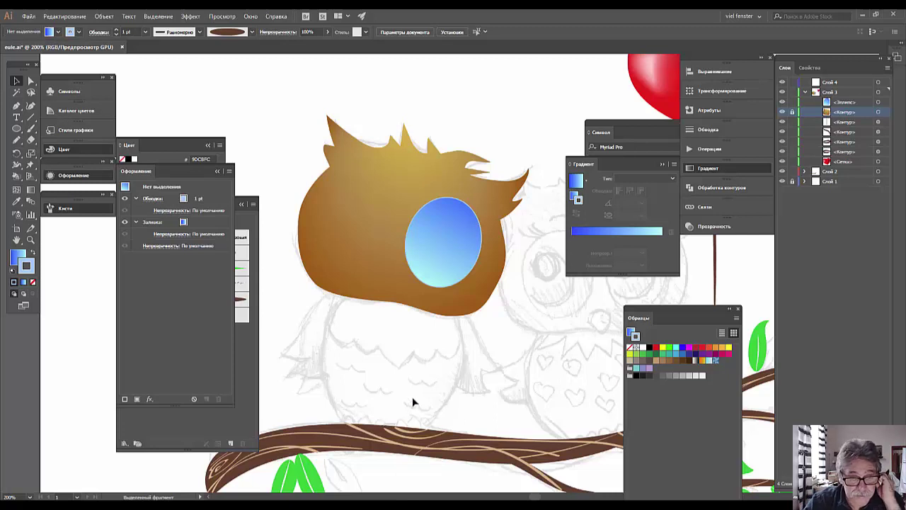
{"action": "left_click", "coordinate": [461, 269]}
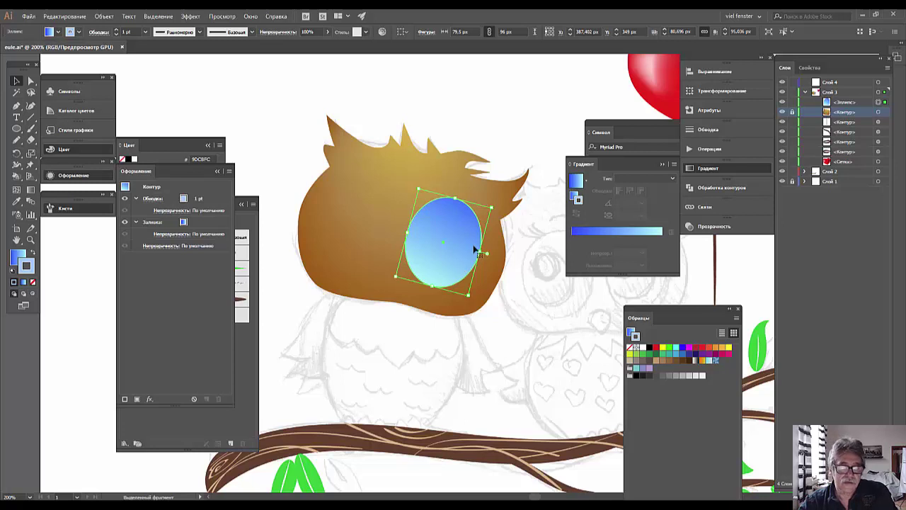
{"action": "key", "text": "a"}
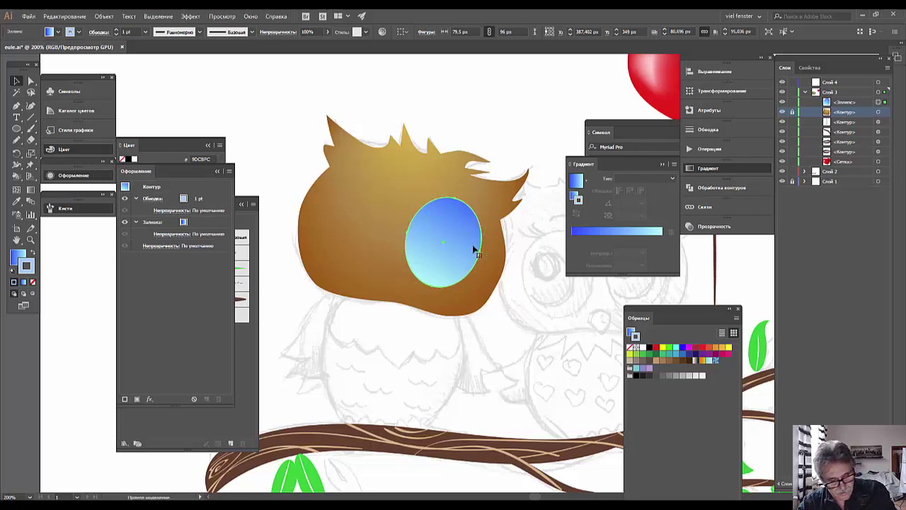
{"action": "key", "text": "ctrl+c"}
{"action": "key", "text": "ctrl+f"}
{"action": "key", "text": "v"}
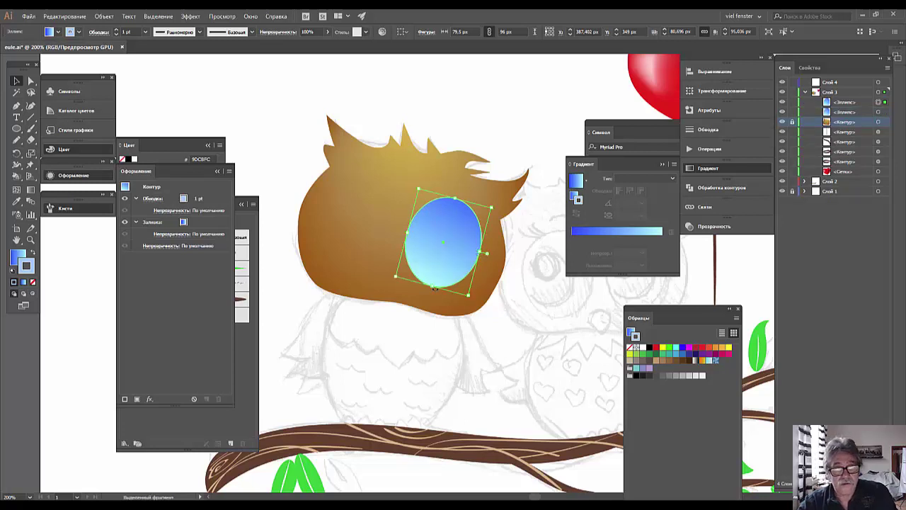
Shrink the eye copy to about 51.93 × 68.243 px, tilt it, and move it to the eye's upper right
{"action": "mouse_move", "coordinate": [468, 295]}
{"action": "left_mouse_down"}
{"action": "mouse_move", "coordinate": [436, 230]}
{"action": "mouse_move", "coordinate": [435, 240]}
{"action": "left_mouse_up"}
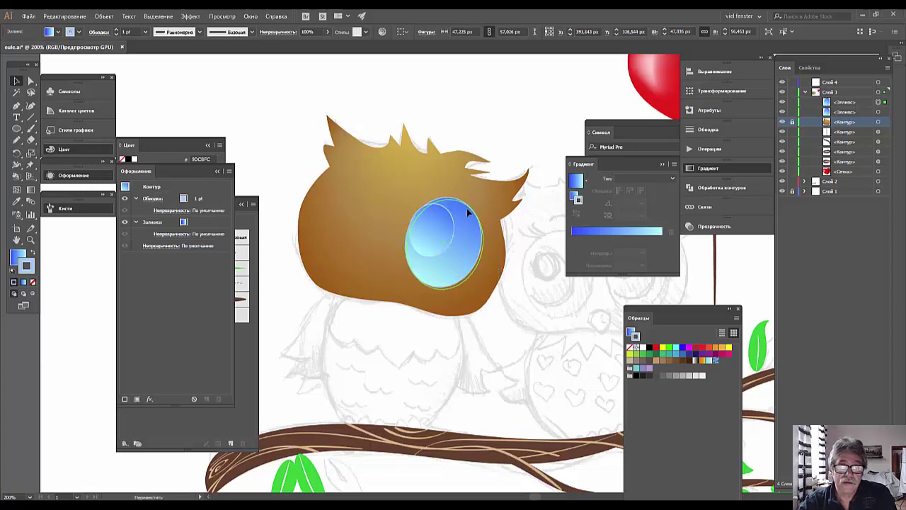
{"action": "left_click", "coordinate": [466, 209]}
{"action": "left_click", "coordinate": [447, 221]}
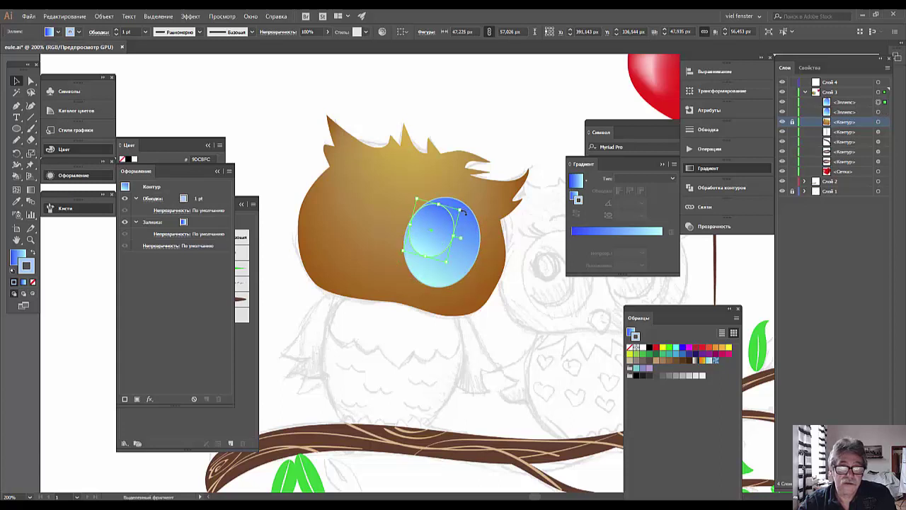
{"action": "left_click_drag", "start_coordinate": [465, 212], "coordinate": [462, 218]}
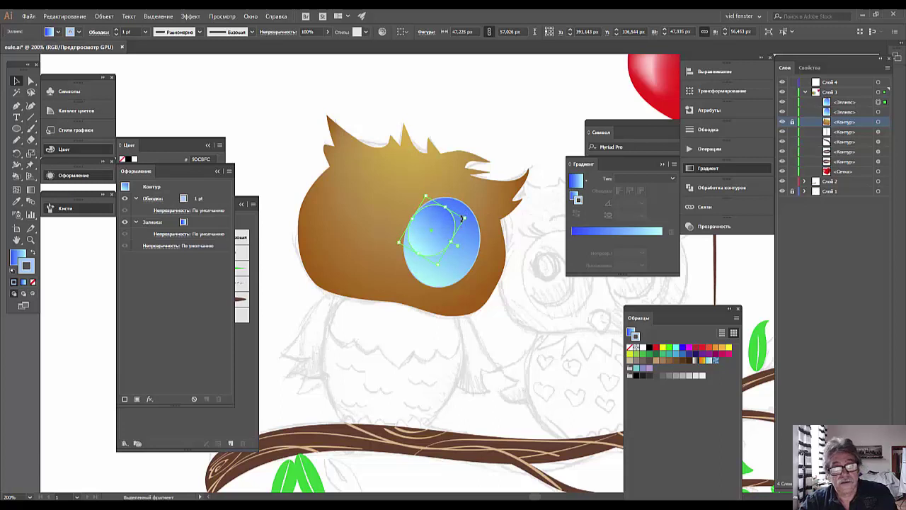
{"action": "left_click_drag", "start_coordinate": [434, 251], "coordinate": [458, 256]}
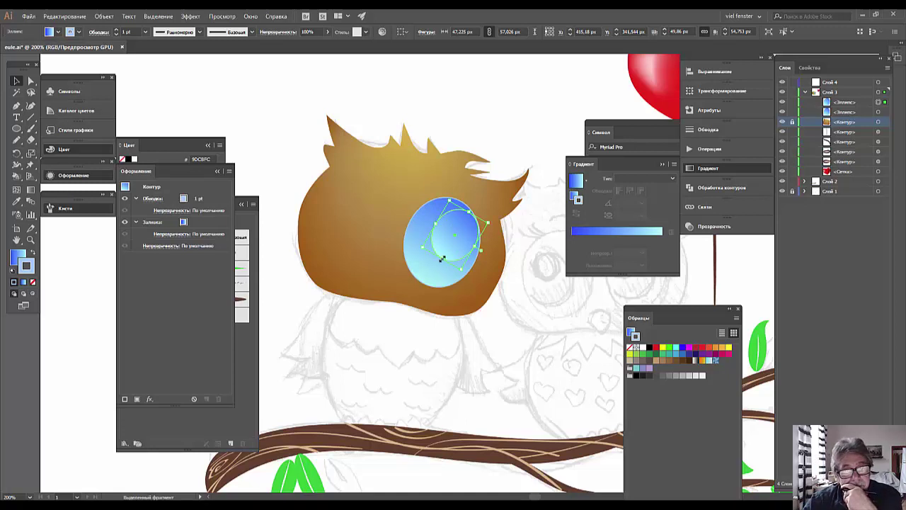
{"action": "mouse_move", "coordinate": [441, 259]}
{"action": "left_mouse_down"}
{"action": "mouse_move", "coordinate": [434, 226]}
{"action": "mouse_move", "coordinate": [433, 235]}
{"action": "left_mouse_up"}
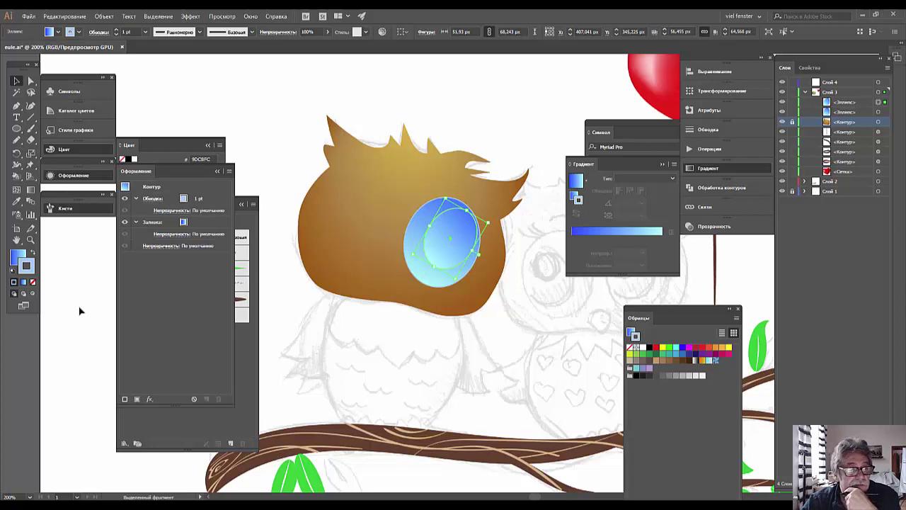
Set the small oval's outline to a brighter blue and turn it into a gradient
{"action": "double_click", "coordinate": [27, 267]}
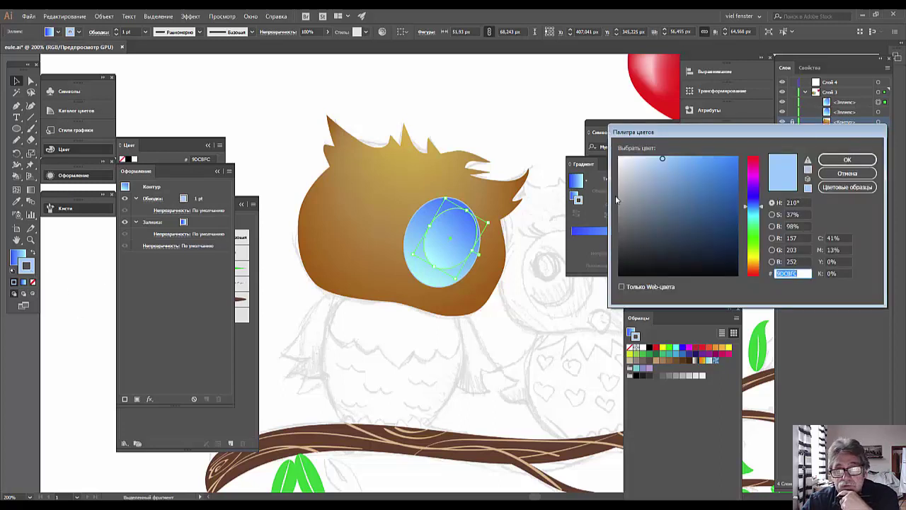
{"action": "left_click_drag", "start_coordinate": [681, 175], "coordinate": [722, 159]}
{"action": "left_click", "coordinate": [825, 162]}
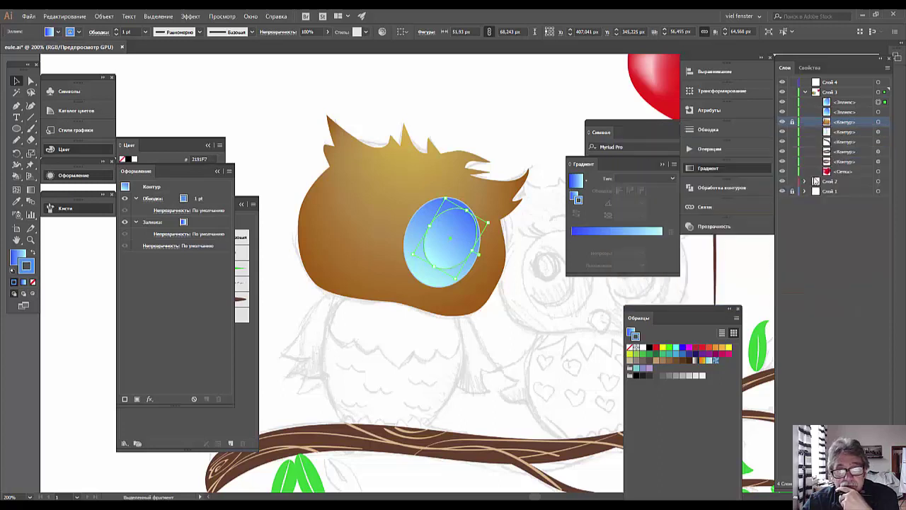
{"action": "left_click", "coordinate": [578, 238]}
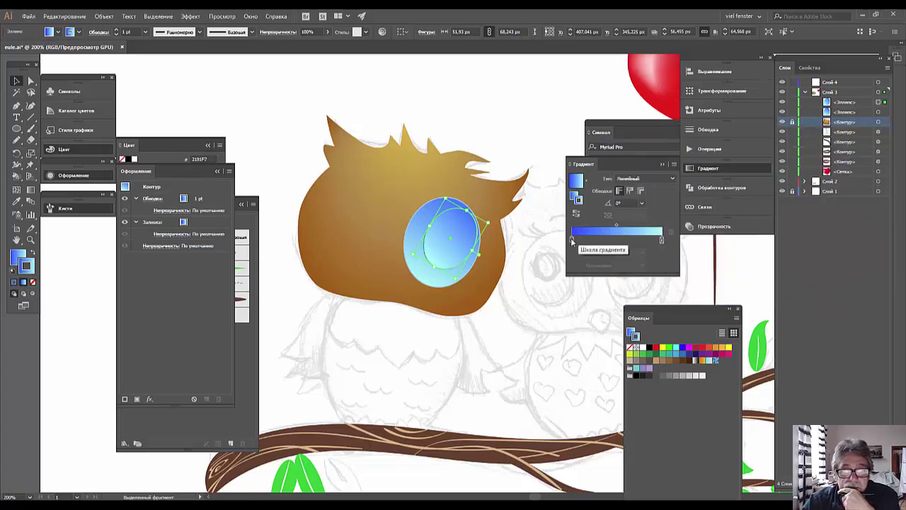
Make the outline gradient's starting stop black, 000000, fading into pale cyan
{"action": "left_click", "coordinate": [572, 240]}
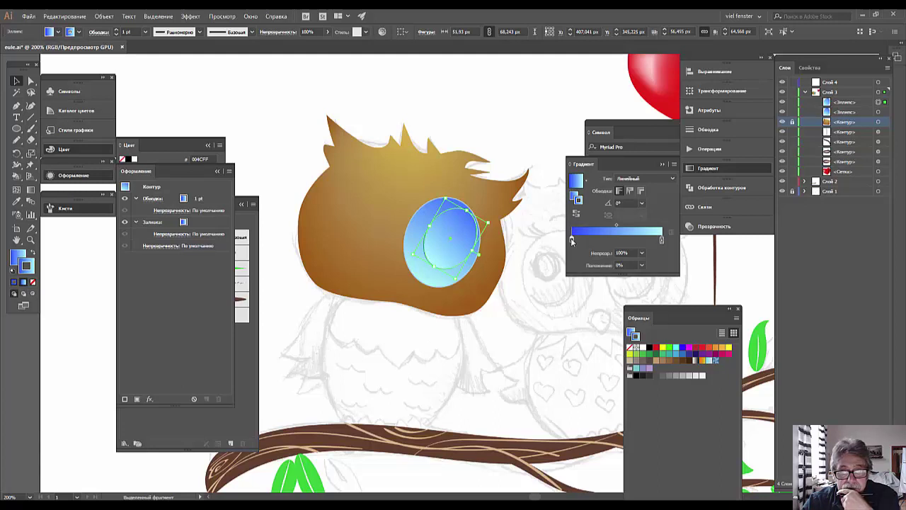
{"action": "double_click", "coordinate": [571, 237]}
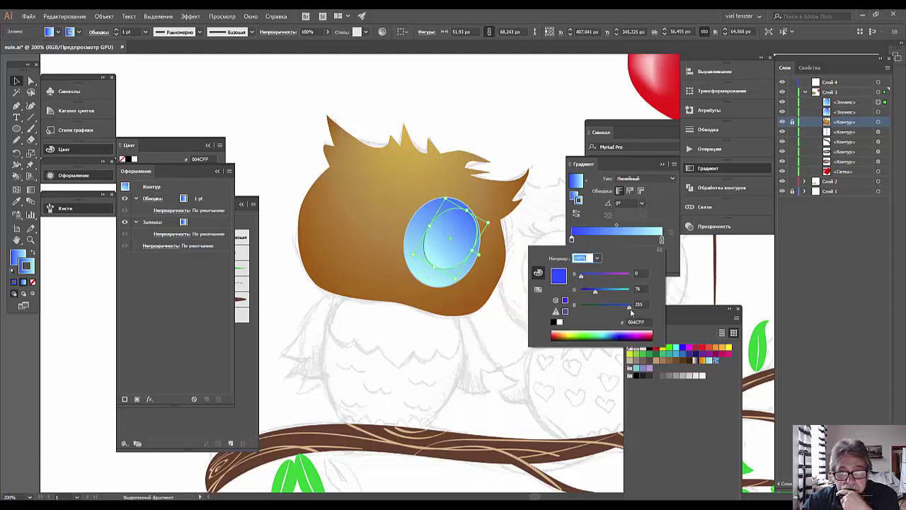
{"action": "left_click", "coordinate": [556, 323]}
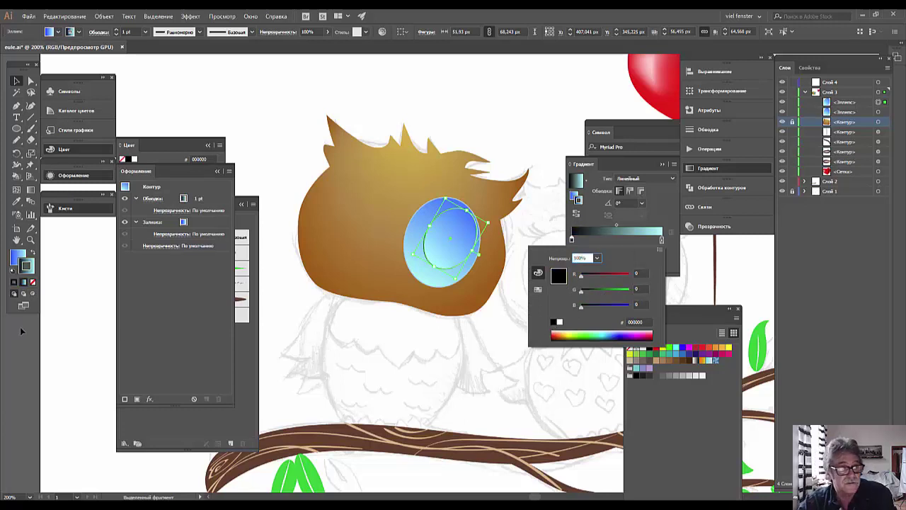
{"action": "left_click", "coordinate": [16, 261]}
{"action": "left_click", "coordinate": [15, 259]}
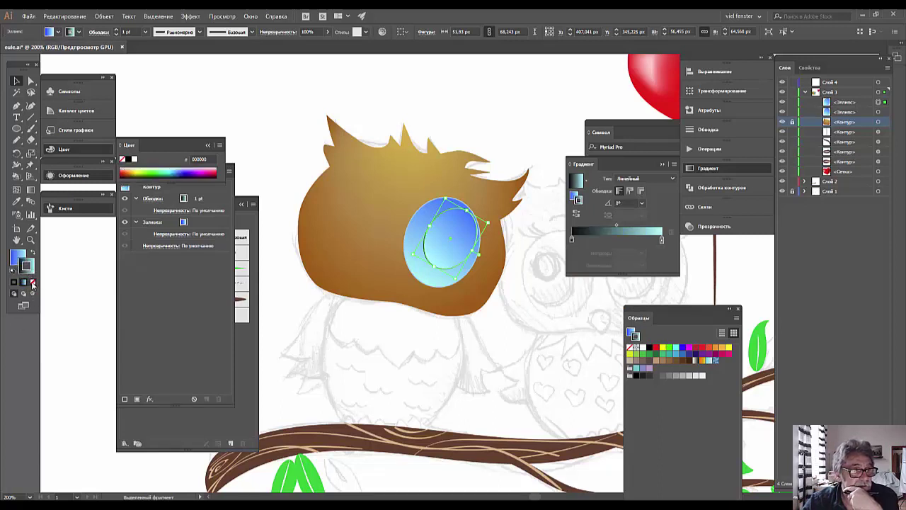
Set the small oval's stroke to None and start its fill gradient with black
{"action": "left_click", "coordinate": [27, 269]}
{"action": "key", "text": "slash"}
{"action": "left_click", "coordinate": [16, 256]}
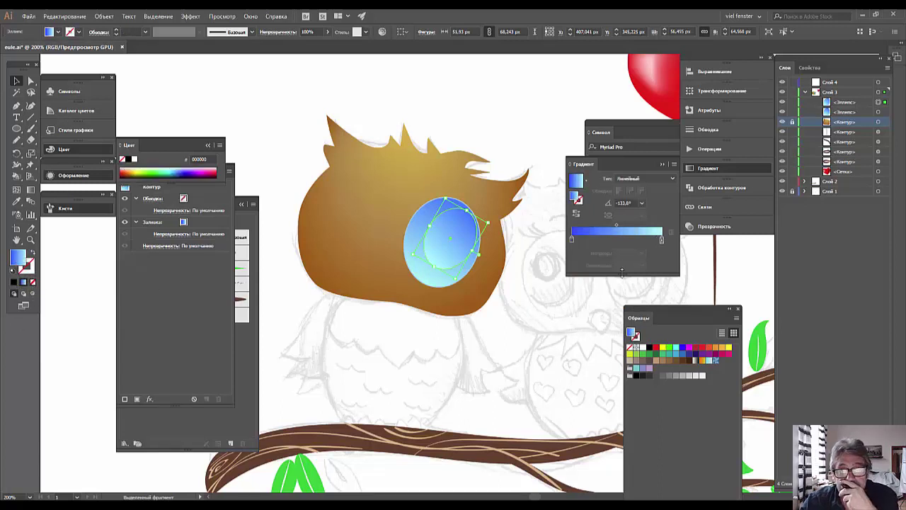
{"action": "double_click", "coordinate": [572, 240]}
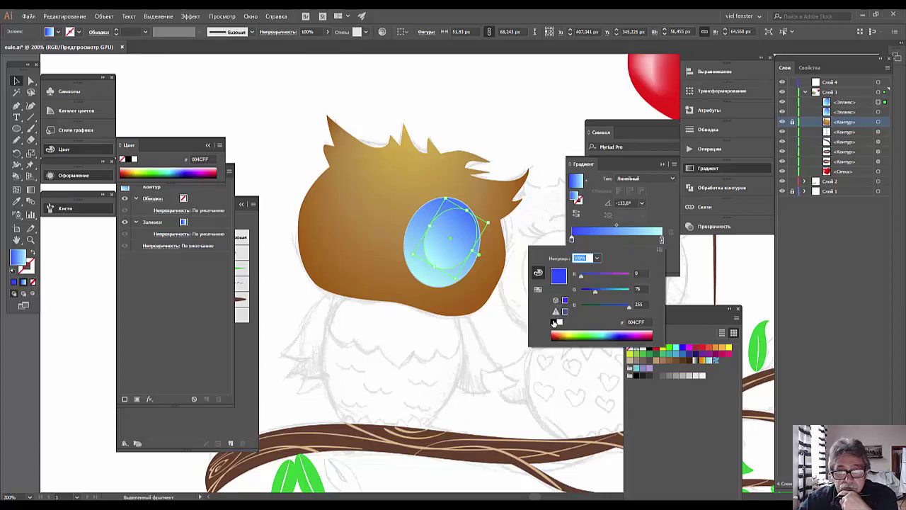
{"action": "left_click", "coordinate": [553, 322]}
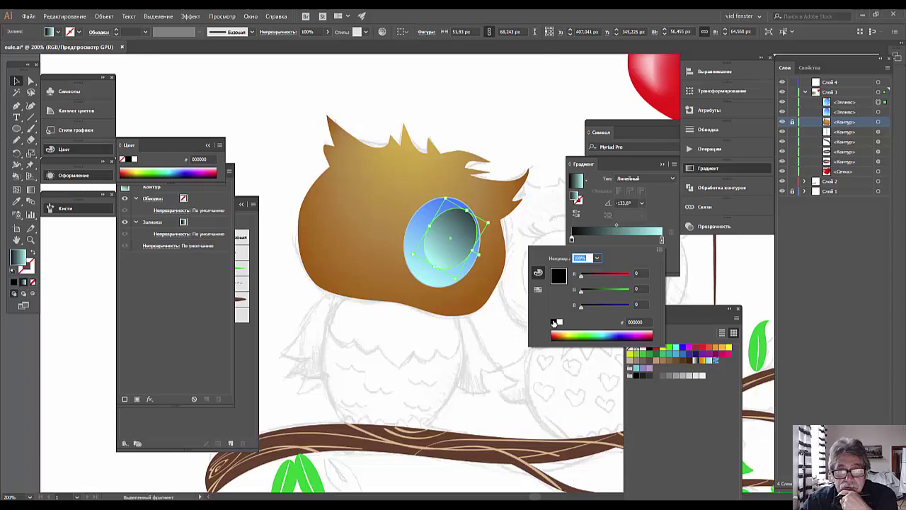
Replace the pale cyan end stop with a deep blue stop and slide it along the gradient
{"action": "left_click", "coordinate": [661, 241]}
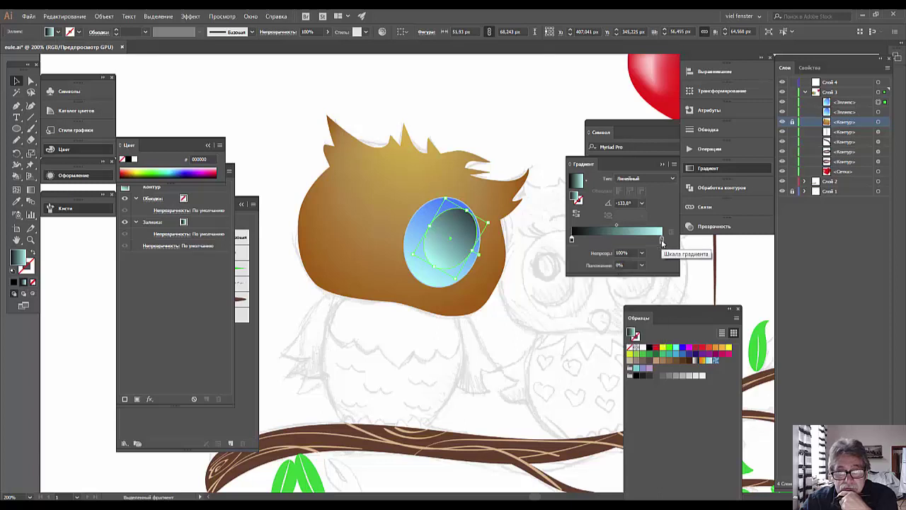
{"action": "double_click", "coordinate": [661, 241]}
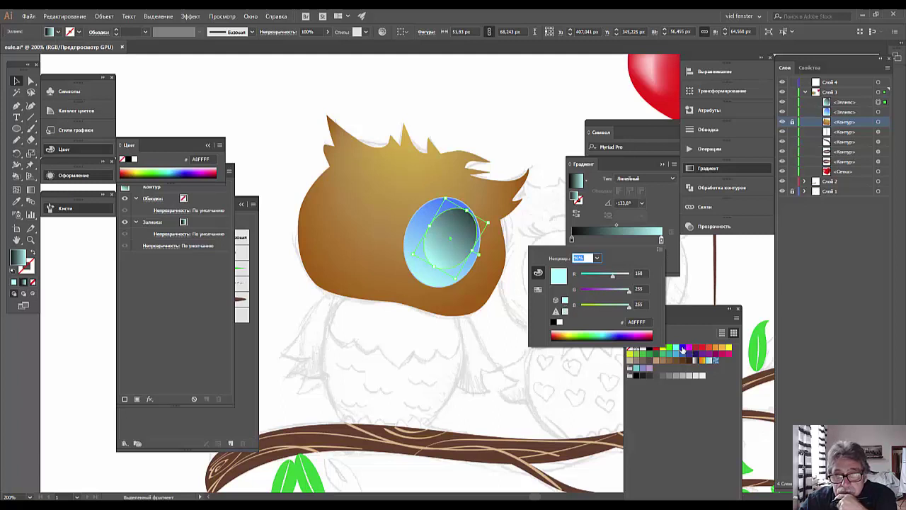
{"action": "key", "text": "Return"}
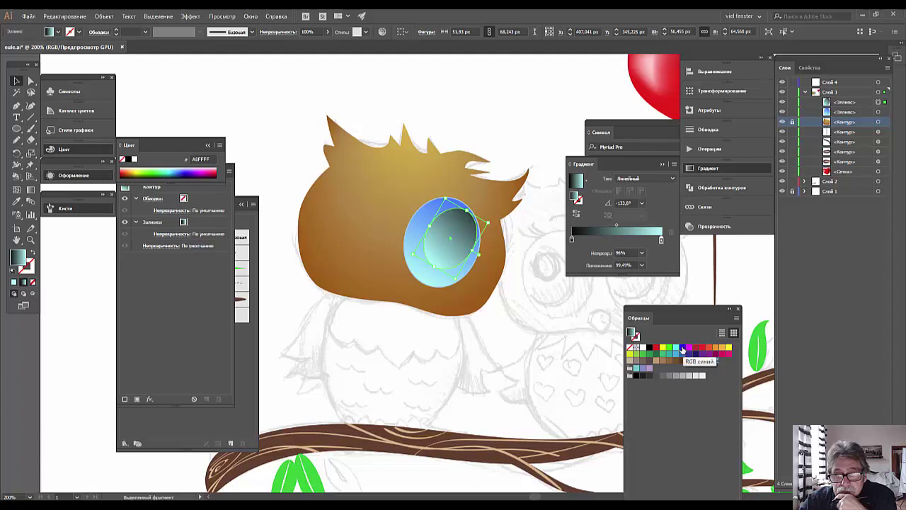
{"action": "left_click_drag", "start_coordinate": [683, 348], "coordinate": [651, 241]}
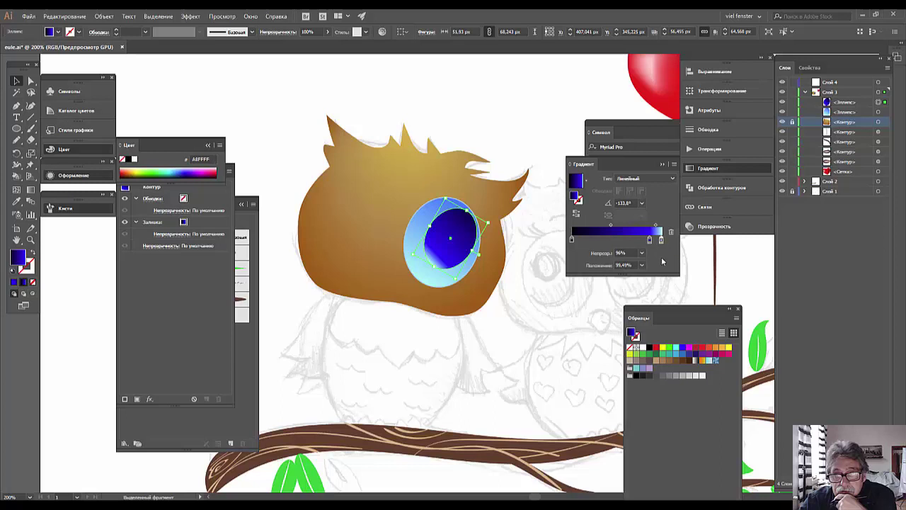
{"action": "left_click_drag", "start_coordinate": [662, 241], "coordinate": [669, 279]}
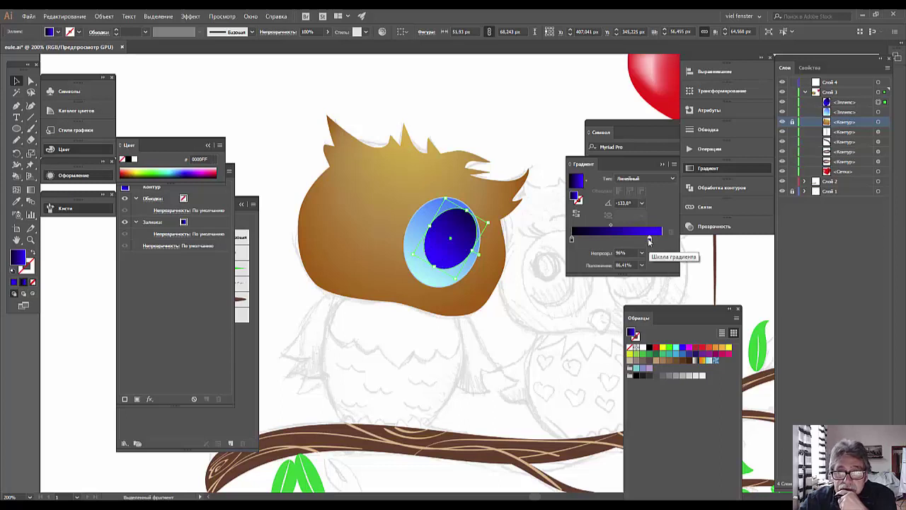
{"action": "mouse_move", "coordinate": [650, 244]}
{"action": "left_mouse_down"}
{"action": "mouse_move", "coordinate": [661, 241]}
{"action": "mouse_move", "coordinate": [613, 245]}
{"action": "left_mouse_up"}
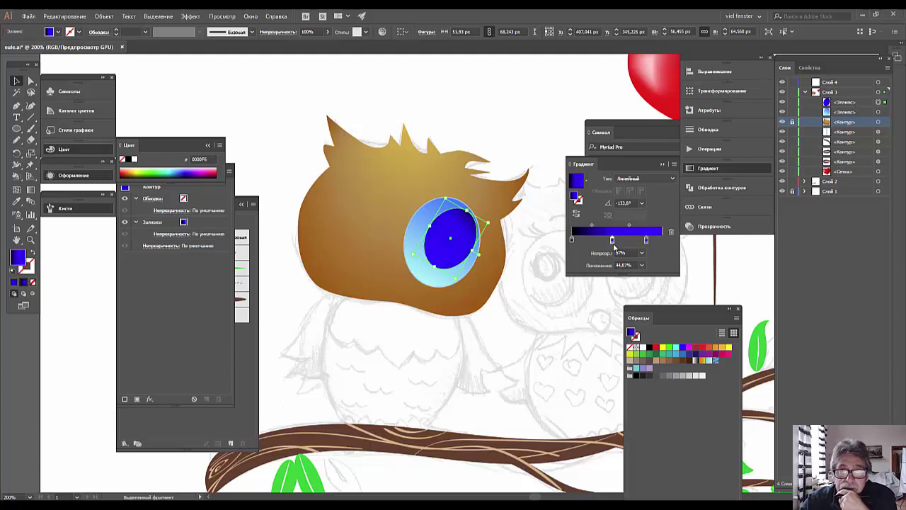
Briefly set the pupil's gradient to Radial, return it to Linear, and switch to the Gradient tool (G)
{"action": "left_click", "coordinate": [664, 165]}
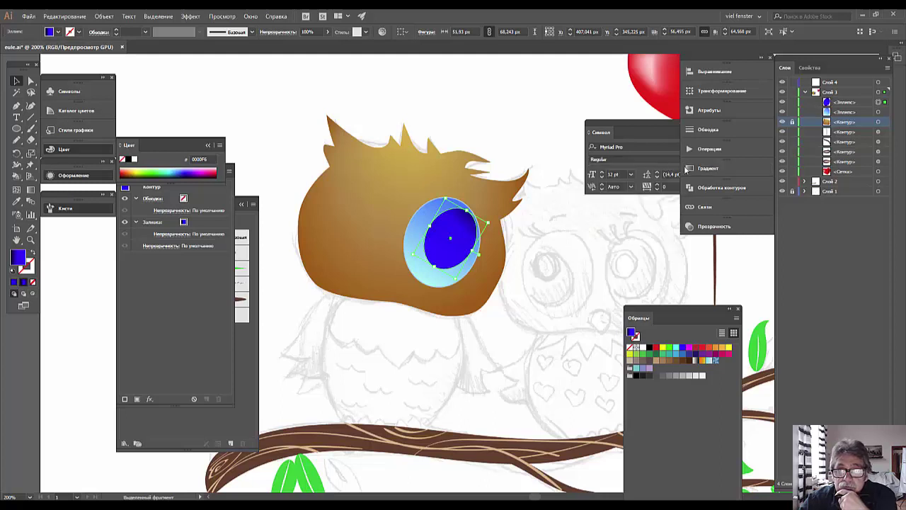
{"action": "left_click", "coordinate": [687, 170]}
{"action": "left_click", "coordinate": [694, 168]}
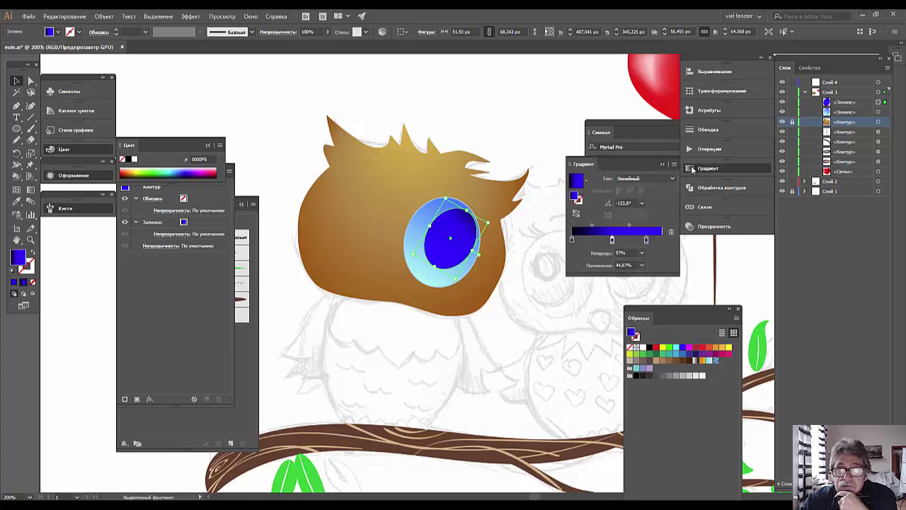
{"action": "left_click", "coordinate": [672, 179]}
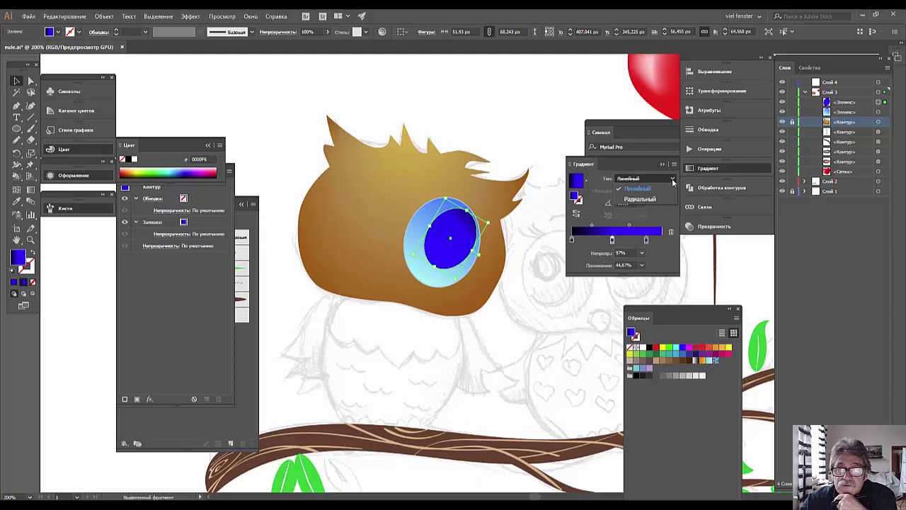
{"action": "left_click", "coordinate": [643, 201]}
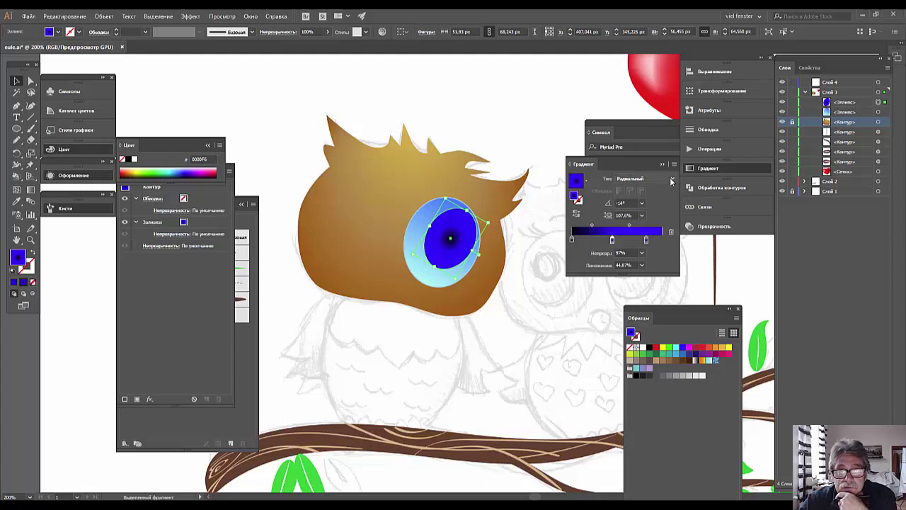
{"action": "left_click", "coordinate": [671, 182]}
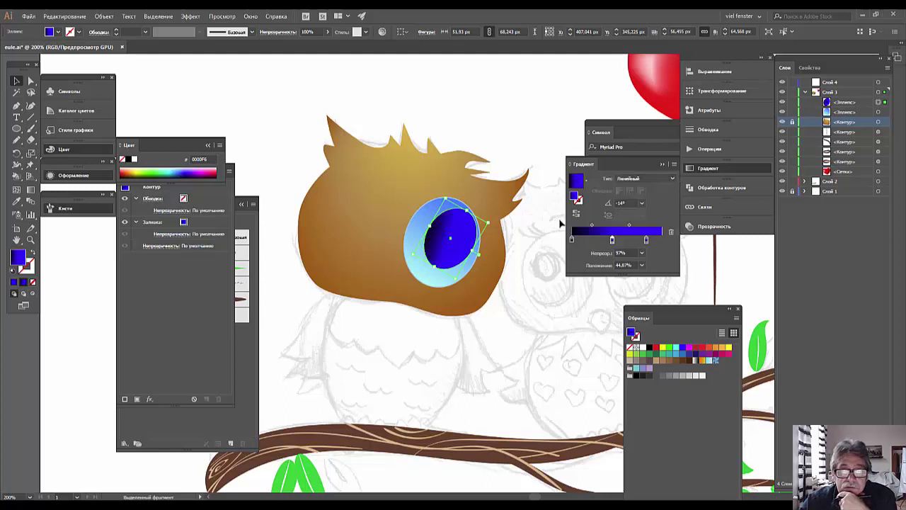
{"action": "left_click", "coordinate": [30, 190]}
{"action": "mouse_move", "coordinate": [451, 239]}
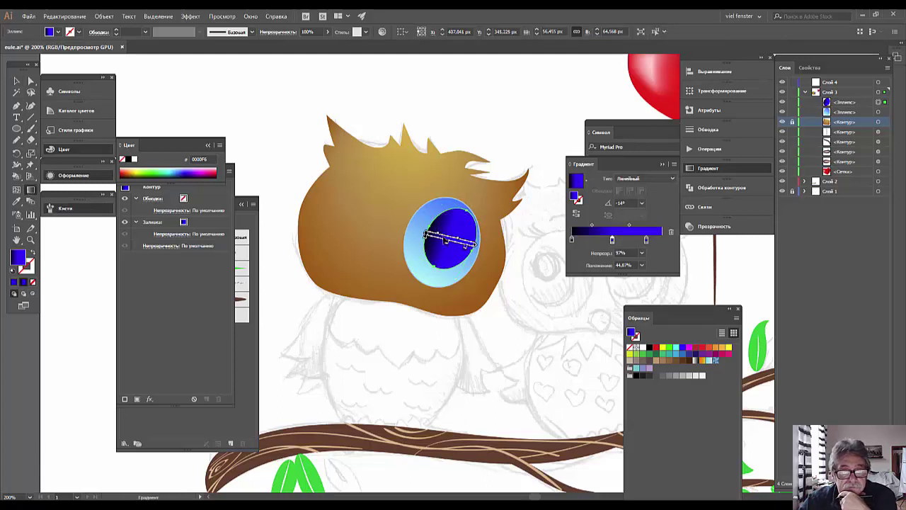
Re-aim the pupil gradient at about 52.7° toward the upper right, reversed, midpoint shifted left
{"action": "mouse_move", "coordinate": [426, 236]}
{"action": "left_mouse_down"}
{"action": "mouse_move", "coordinate": [519, 255]}
{"action": "mouse_move", "coordinate": [496, 198]}
{"action": "left_mouse_up"}
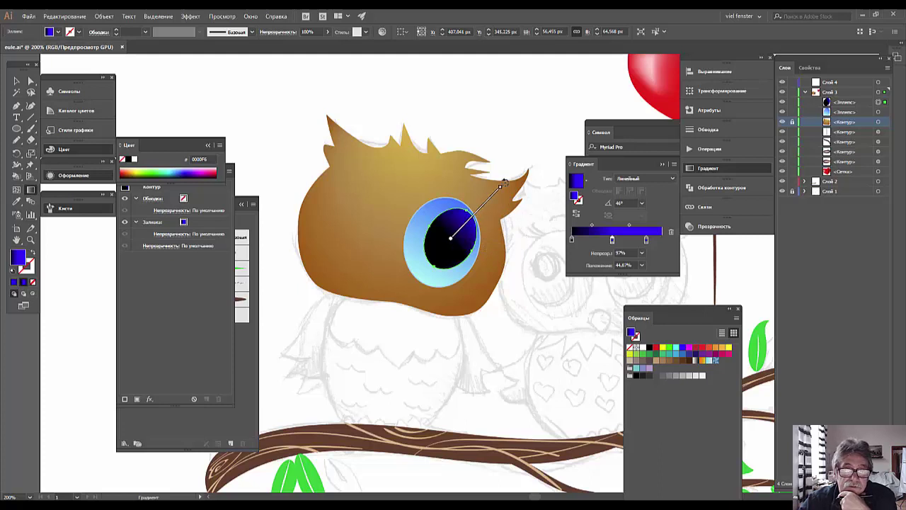
{"action": "left_click", "coordinate": [576, 215]}
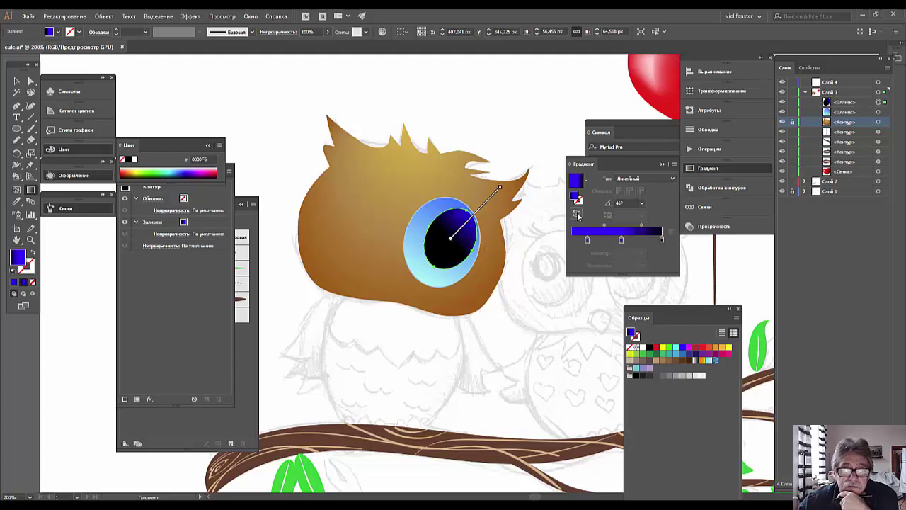
{"action": "left_click_drag", "start_coordinate": [499, 188], "coordinate": [478, 207]}
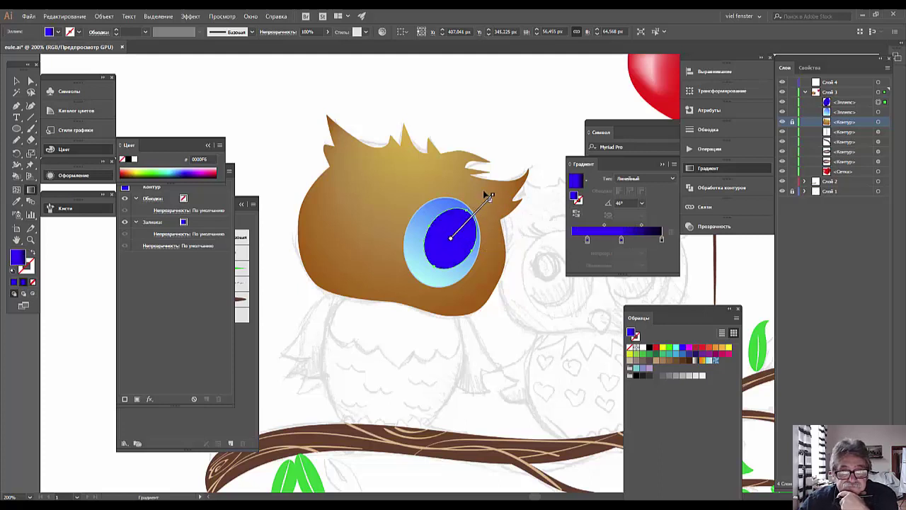
{"action": "mouse_move", "coordinate": [467, 216]}
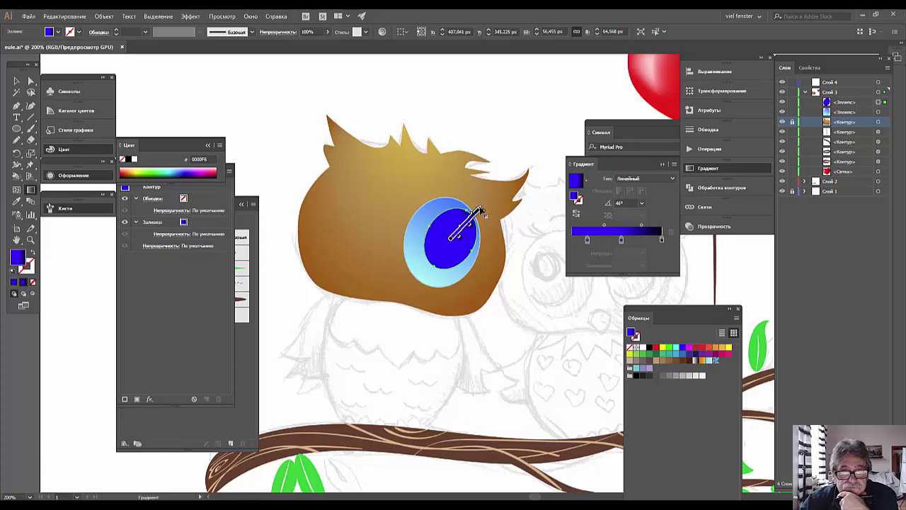
{"action": "mouse_move", "coordinate": [479, 209]}
{"action": "left_mouse_down"}
{"action": "mouse_move", "coordinate": [471, 218]}
{"action": "mouse_move", "coordinate": [486, 206]}
{"action": "left_mouse_up"}
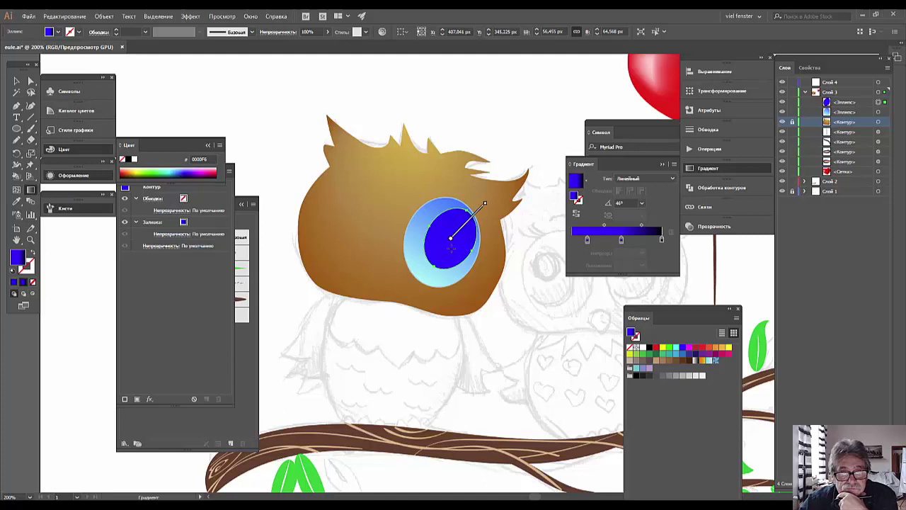
{"action": "left_click_drag", "start_coordinate": [459, 236], "coordinate": [451, 243]}
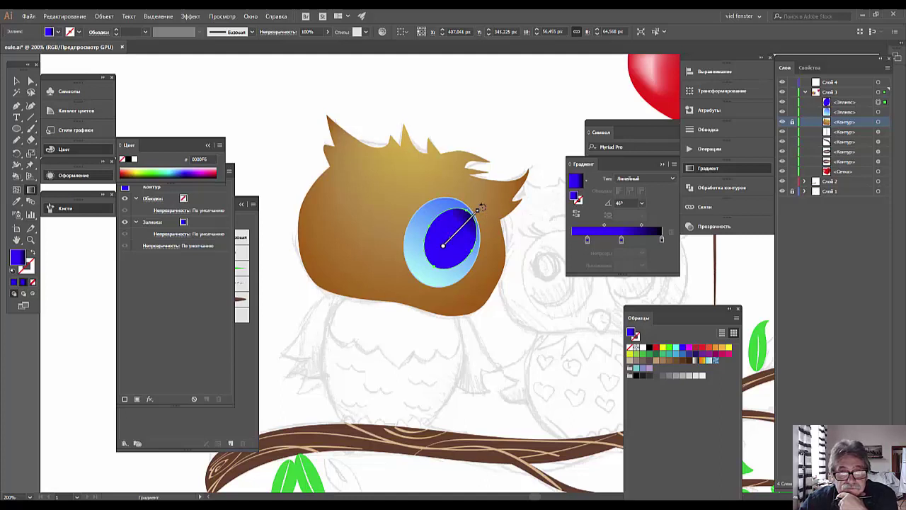
{"action": "left_click_drag", "start_coordinate": [480, 206], "coordinate": [473, 208]}
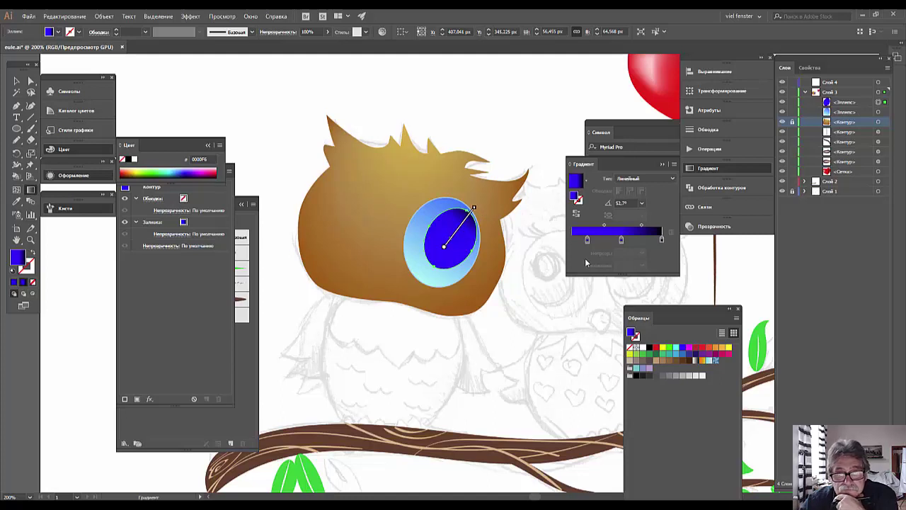
{"action": "mouse_move", "coordinate": [604, 225]}
{"action": "left_mouse_down"}
{"action": "mouse_move", "coordinate": [593, 225]}
{"action": "mouse_move", "coordinate": [645, 228]}
{"action": "mouse_move", "coordinate": [580, 229]}
{"action": "mouse_move", "coordinate": [575, 241]}
{"action": "mouse_move", "coordinate": [641, 241]}
{"action": "mouse_move", "coordinate": [637, 264]}
{"action": "left_mouse_up"}
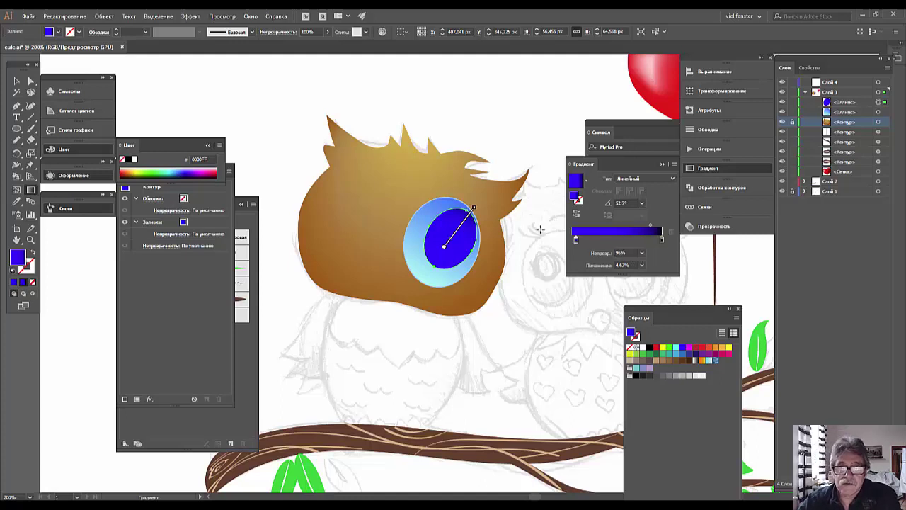
Move the left gradient stop to 0% and tune its colour to bright blue 0030FF
{"action": "left_click_drag", "start_coordinate": [574, 240], "coordinate": [571, 240]}
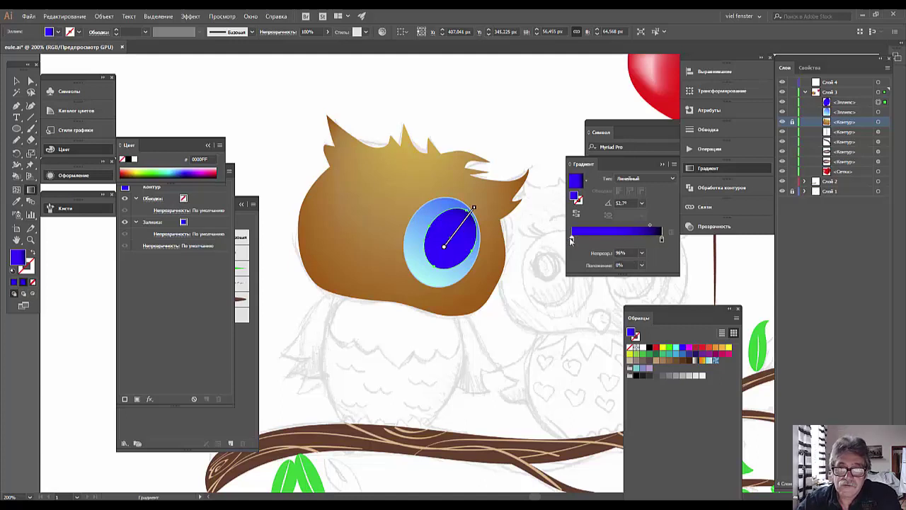
{"action": "double_click", "coordinate": [572, 241]}
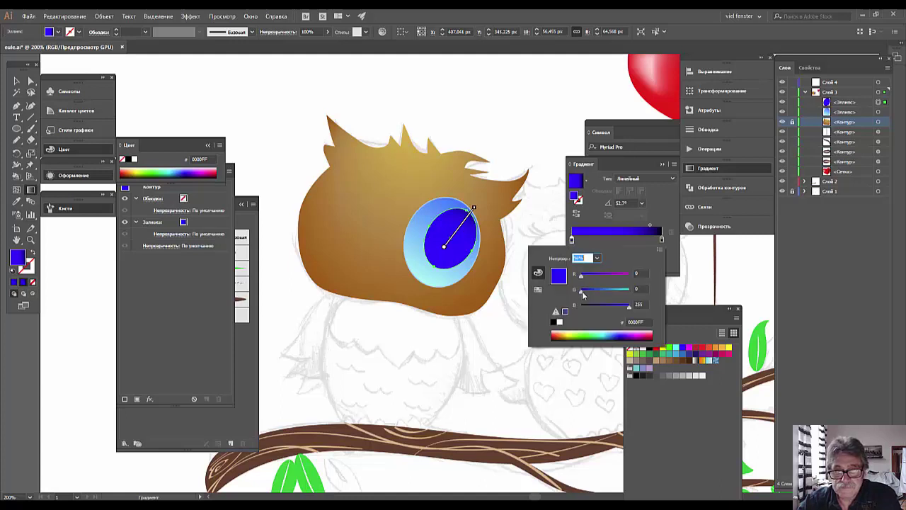
{"action": "left_click_drag", "start_coordinate": [582, 291], "coordinate": [591, 291]}
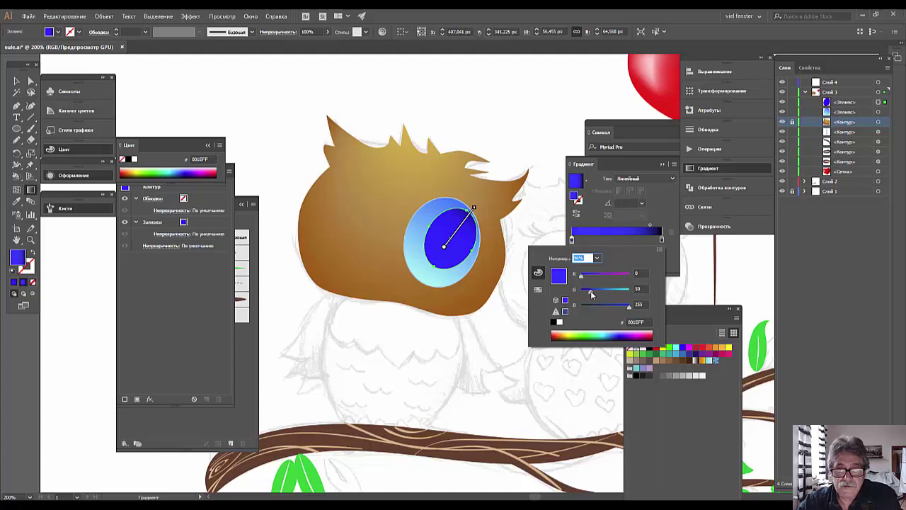
{"action": "left_click_drag", "start_coordinate": [591, 292], "coordinate": [588, 291]}
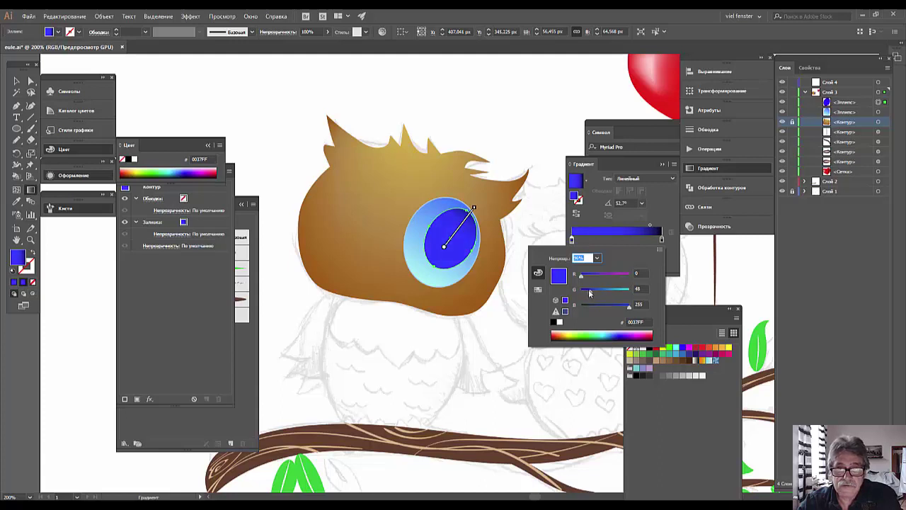
{"action": "left_click", "coordinate": [662, 240]}
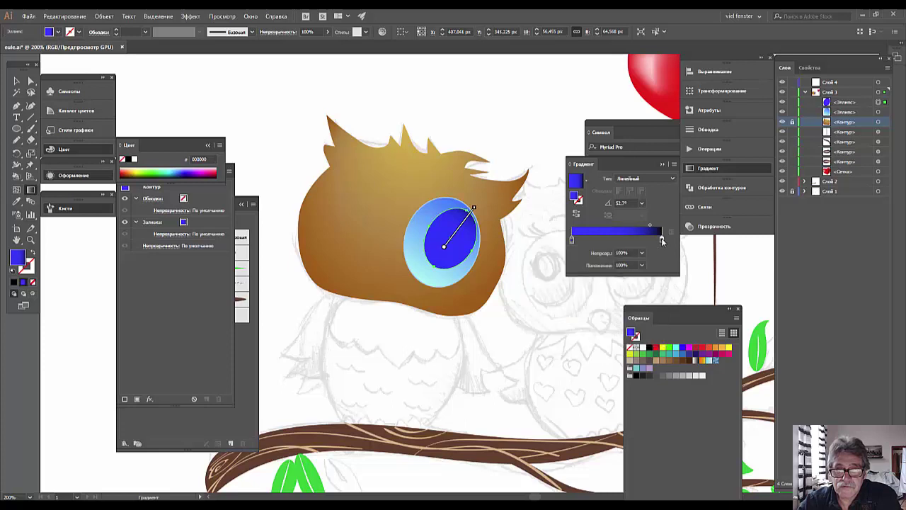
Adjust the black stop's colour and position, shorten the gradient, and set stop opacity to 100%
{"action": "double_click", "coordinate": [660, 241]}
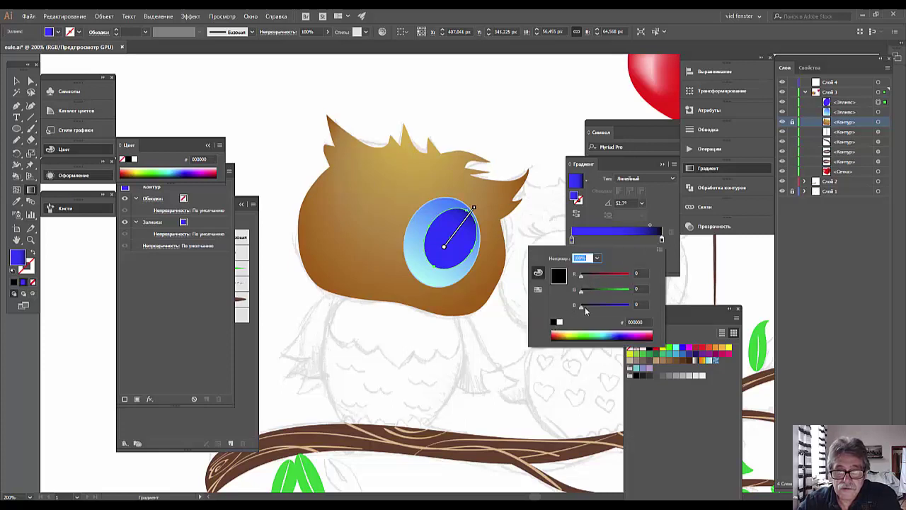
{"action": "mouse_move", "coordinate": [592, 307]}
{"action": "left_mouse_down"}
{"action": "mouse_move", "coordinate": [604, 308]}
{"action": "mouse_move", "coordinate": [579, 310]}
{"action": "left_mouse_up"}
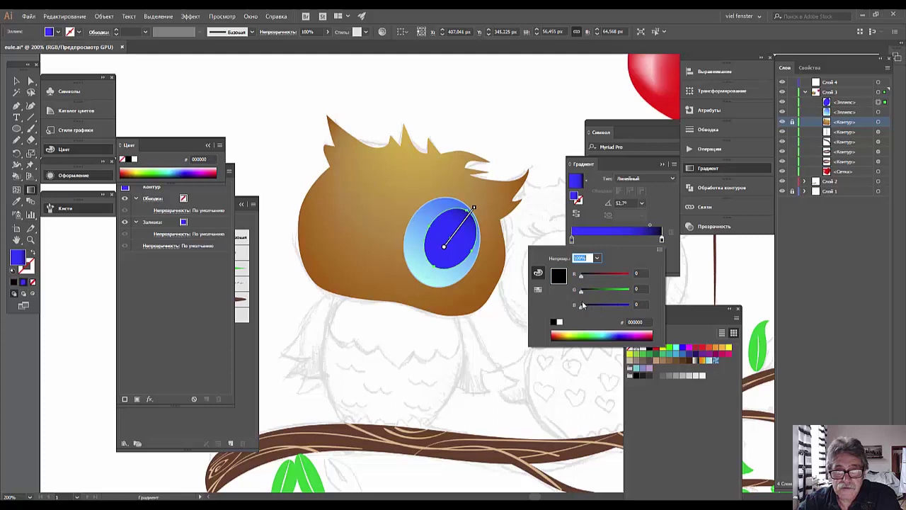
{"action": "left_click", "coordinate": [662, 241]}
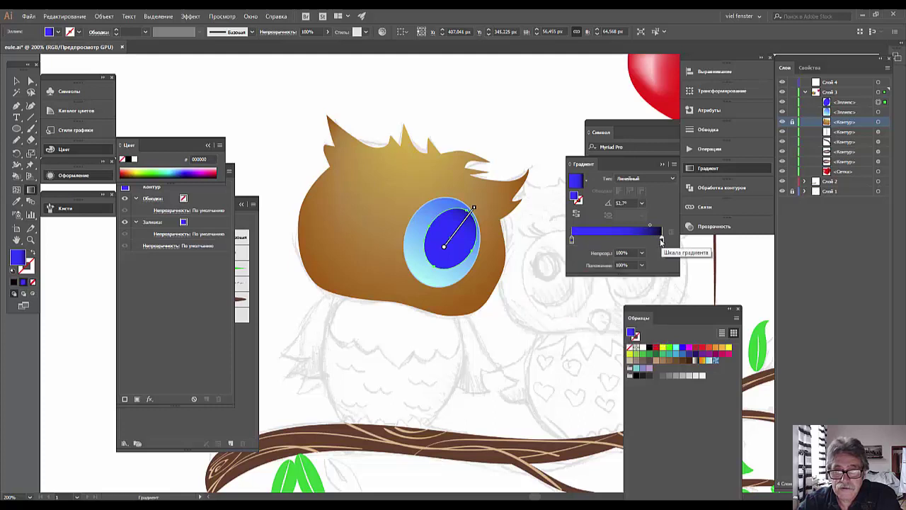
{"action": "left_click_drag", "start_coordinate": [662, 241], "coordinate": [648, 241]}
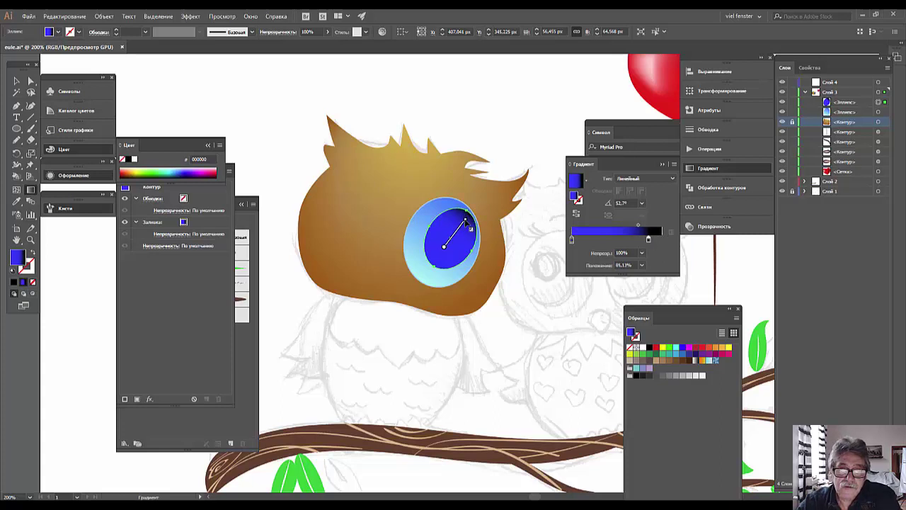
{"action": "left_click_drag", "start_coordinate": [472, 211], "coordinate": [458, 229]}
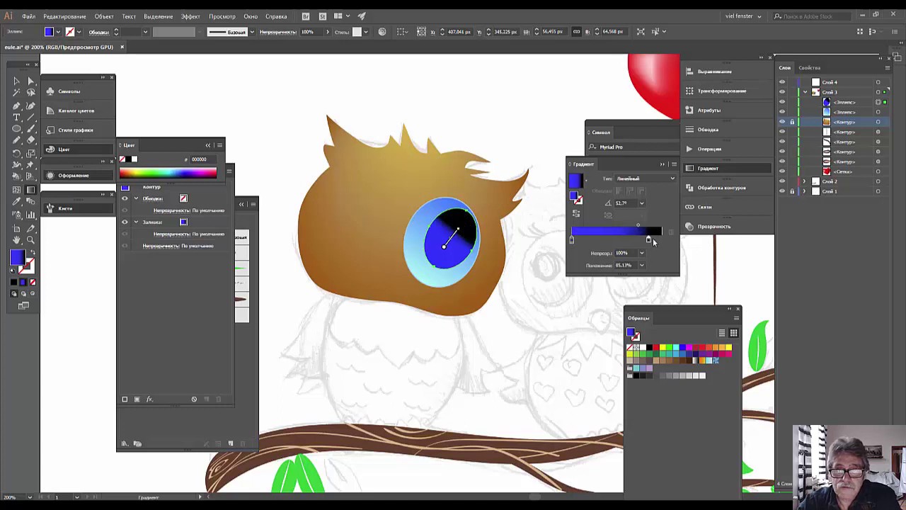
{"action": "mouse_move", "coordinate": [649, 239]}
{"action": "left_mouse_down"}
{"action": "mouse_move", "coordinate": [662, 240]}
{"action": "mouse_move", "coordinate": [591, 241]}
{"action": "mouse_move", "coordinate": [619, 241]}
{"action": "left_mouse_up"}
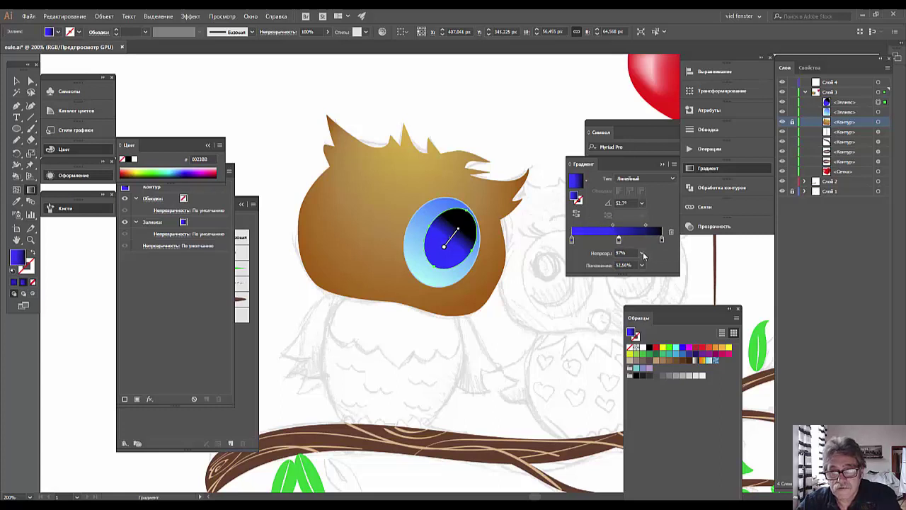
{"action": "left_click", "coordinate": [642, 254]}
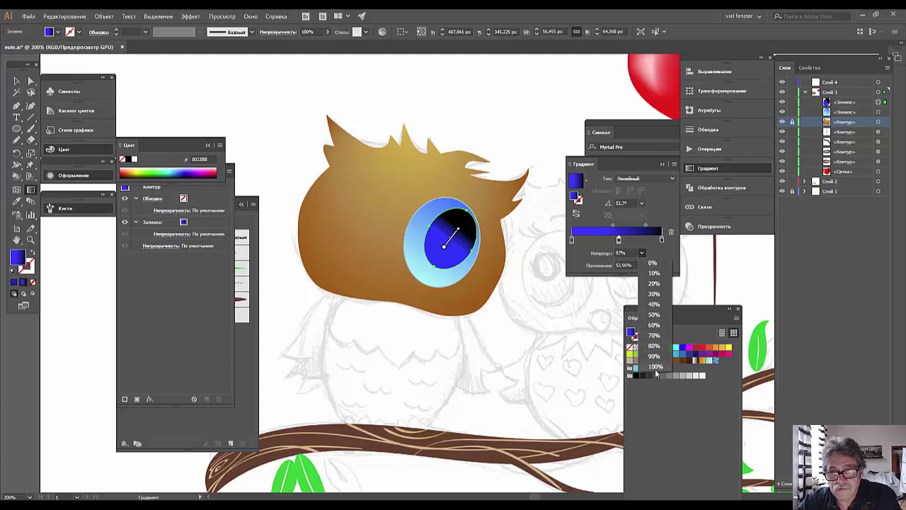
{"action": "left_click", "coordinate": [656, 365]}
Stretch the pupil gradient from its lower-left rim to the upper-right, shading blue into black
{"action": "left_click", "coordinate": [572, 241]}
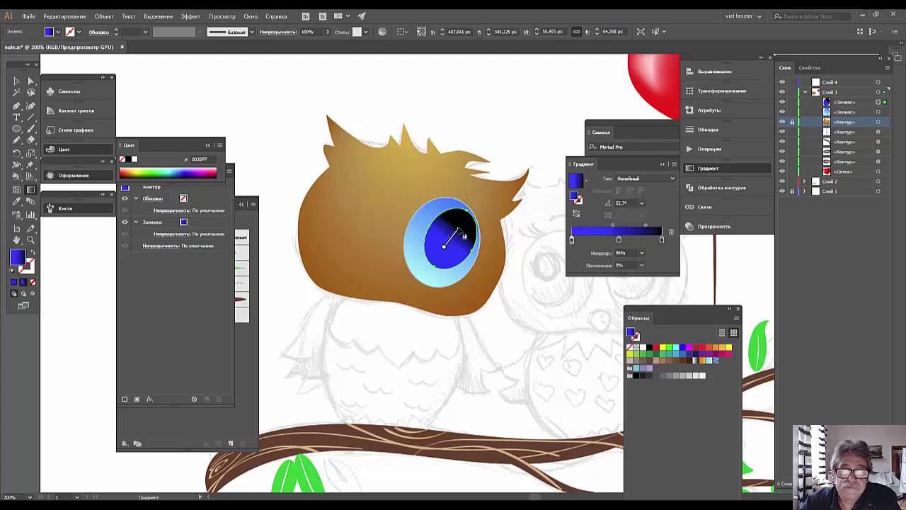
{"action": "left_click_drag", "start_coordinate": [468, 222], "coordinate": [478, 206]}
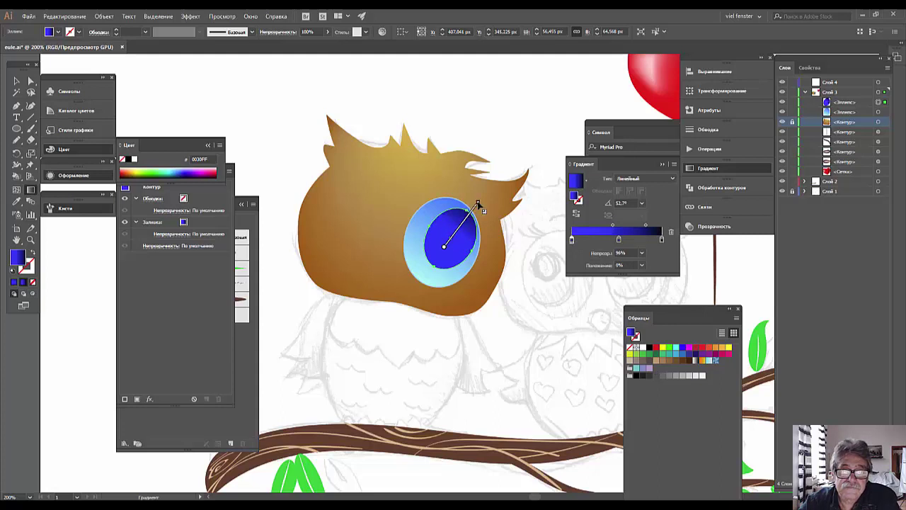
{"action": "mouse_move", "coordinate": [445, 247]}
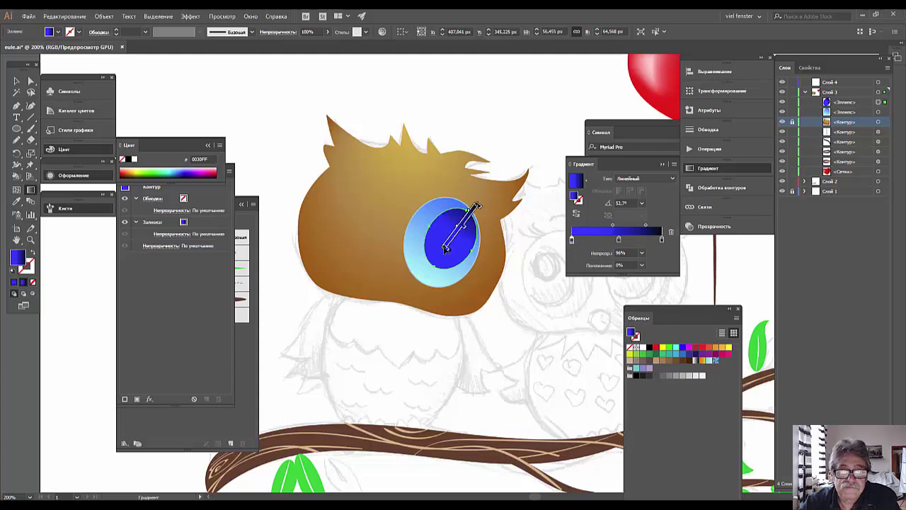
{"action": "left_click_drag", "start_coordinate": [446, 248], "coordinate": [437, 260]}
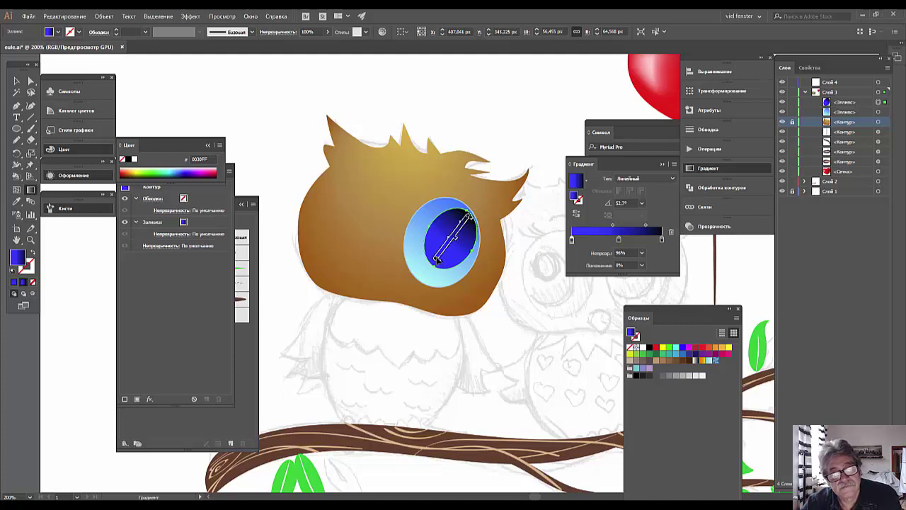
{"action": "left_click_drag", "start_coordinate": [436, 260], "coordinate": [431, 267]}
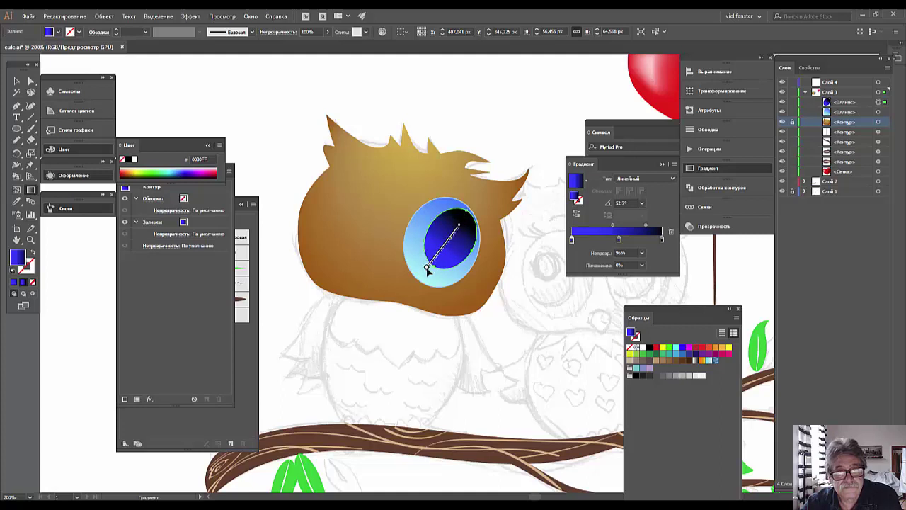
{"action": "left_click_drag", "start_coordinate": [431, 267], "coordinate": [429, 269]}
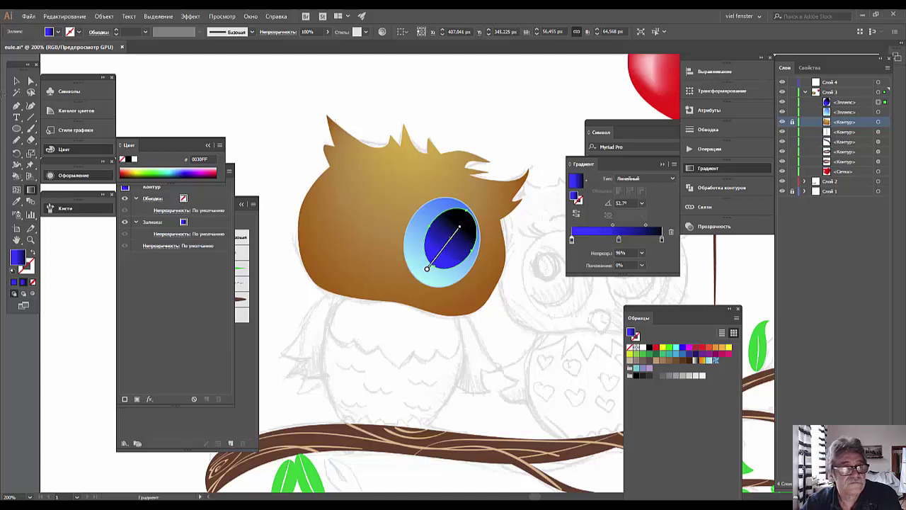
{"action": "key", "text": "a"}
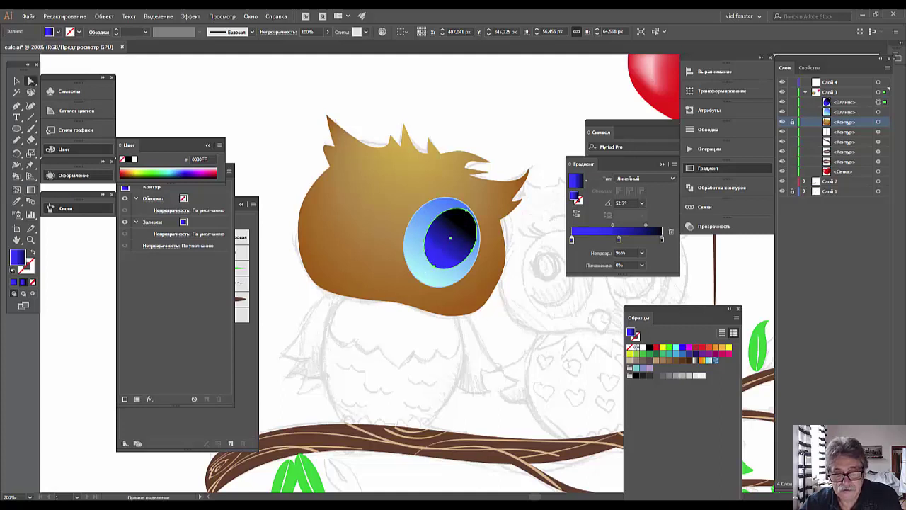
Set the stroke to None on both the inner and outer eye ellipses
{"action": "key", "text": "v"}
{"action": "left_click", "coordinate": [524, 259]}
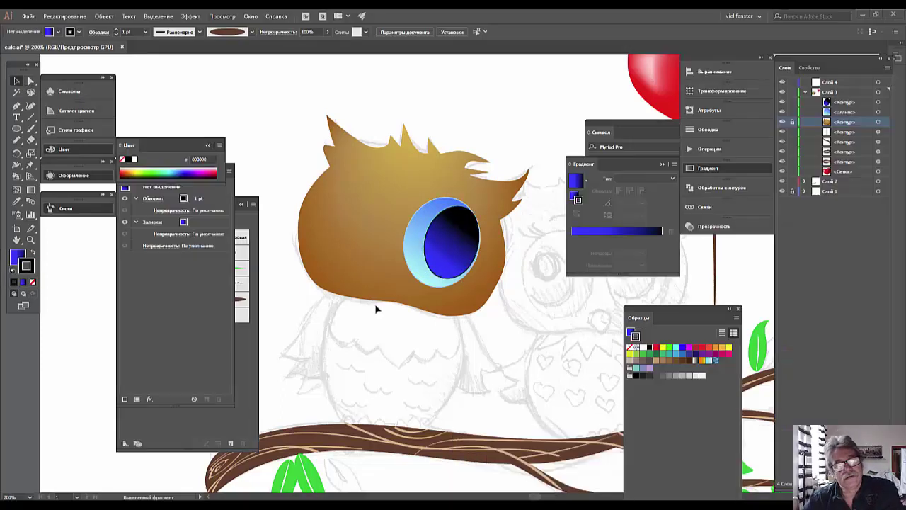
{"action": "left_click", "coordinate": [33, 283]}
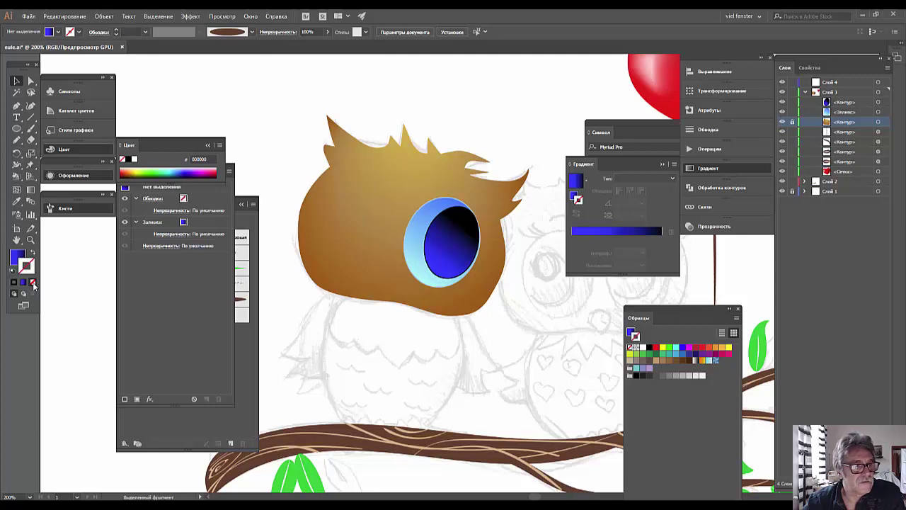
{"action": "left_click", "coordinate": [437, 257]}
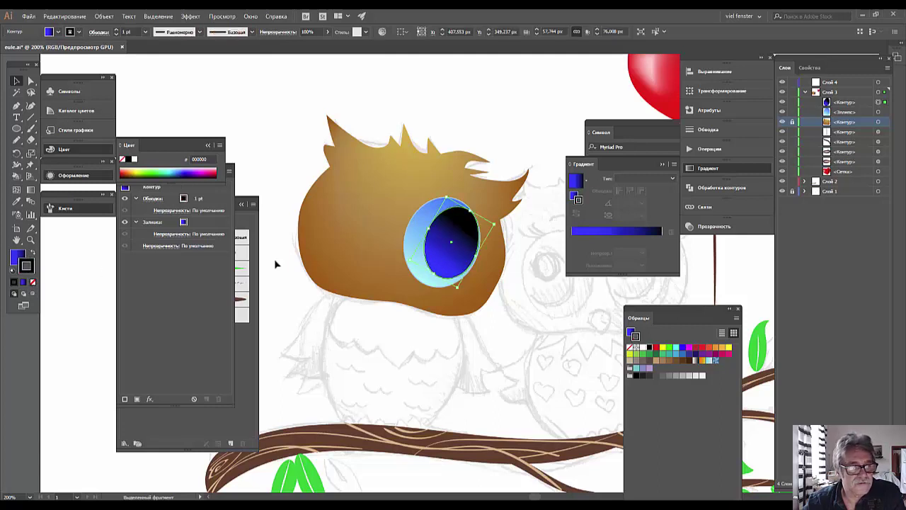
{"action": "left_click", "coordinate": [33, 283]}
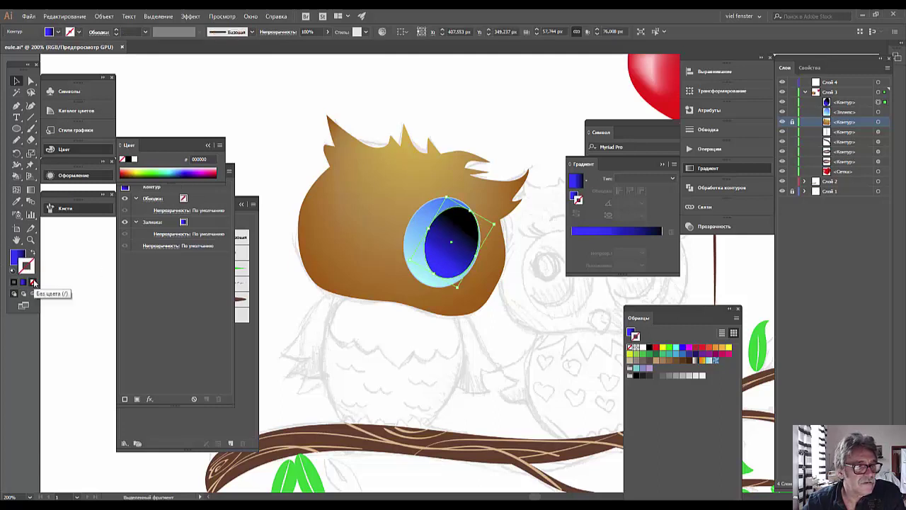
{"action": "left_click", "coordinate": [422, 239]}
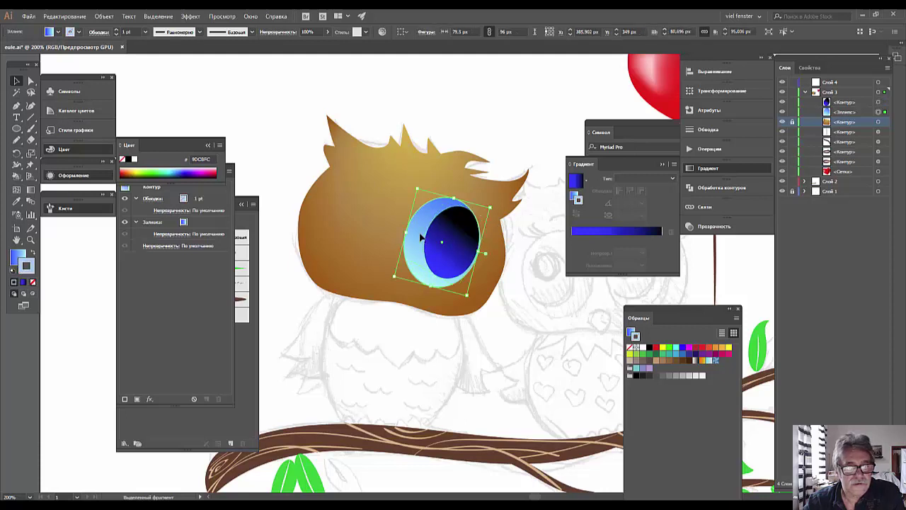
{"action": "left_click", "coordinate": [33, 283]}
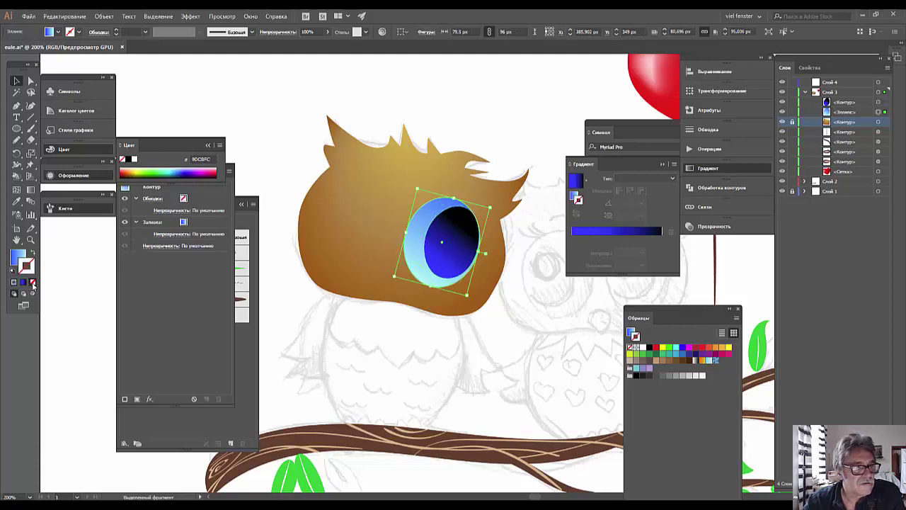
{"action": "left_click", "coordinate": [280, 225]}
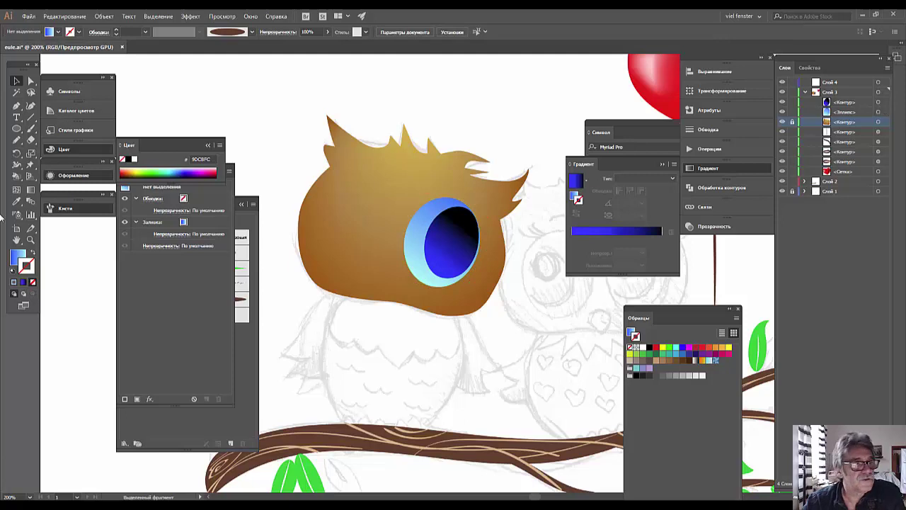
Set the fill to white #FFFFFF and draw a small circle on the pupil
{"action": "left_click", "coordinate": [17, 129]}
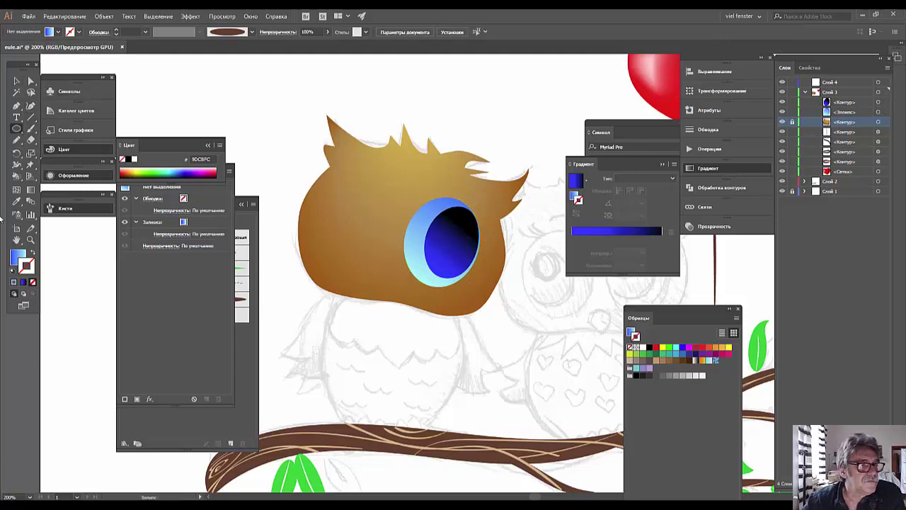
{"action": "double_click", "coordinate": [19, 261]}
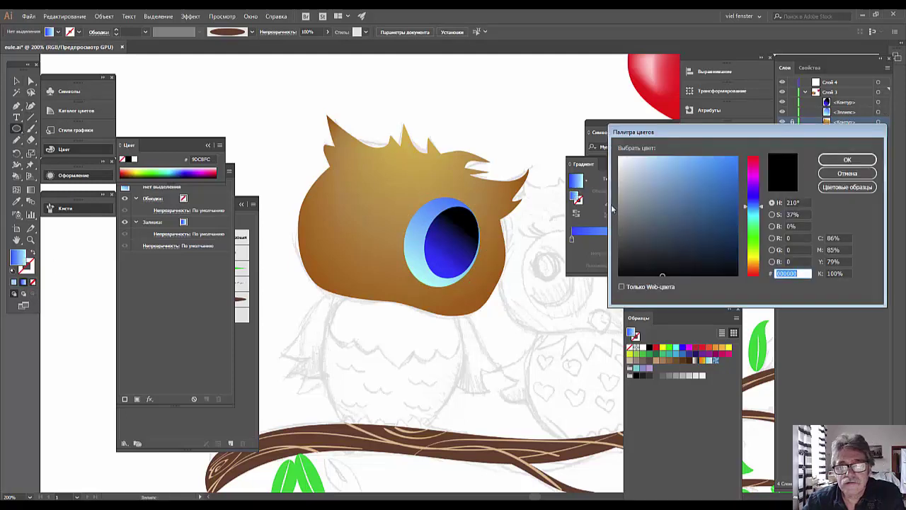
{"action": "left_click_drag", "start_coordinate": [615, 210], "coordinate": [620, 157]}
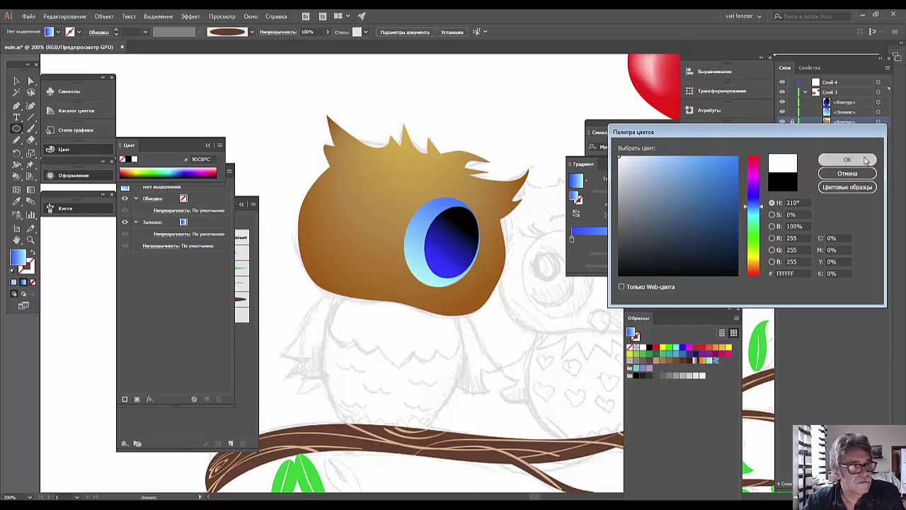
{"action": "left_click", "coordinate": [869, 160]}
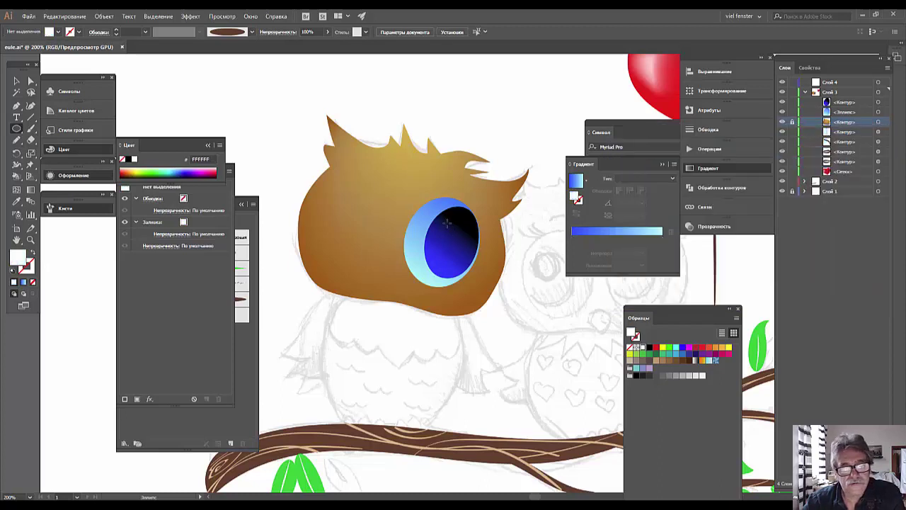
{"action": "left_click_drag", "start_coordinate": [447, 223], "coordinate": [468, 245]}
Move the white highlight toward the pupil's right edge and resize it to about 25 px
{"action": "left_click", "coordinate": [17, 81]}
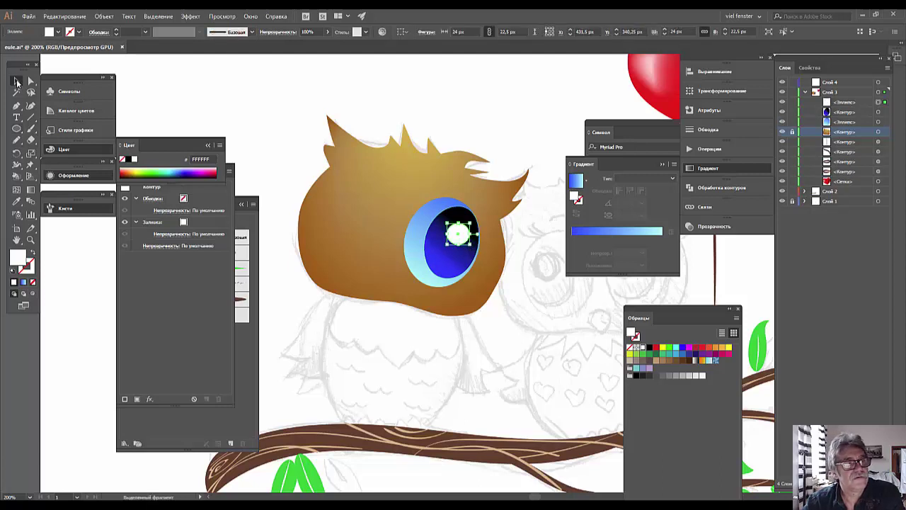
{"action": "left_click", "coordinate": [269, 141]}
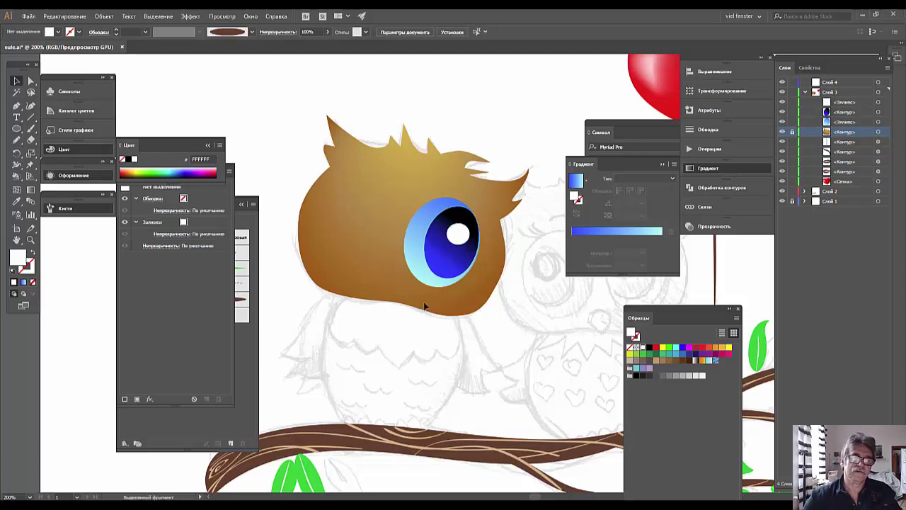
{"action": "left_click_drag", "start_coordinate": [459, 239], "coordinate": [465, 242]}
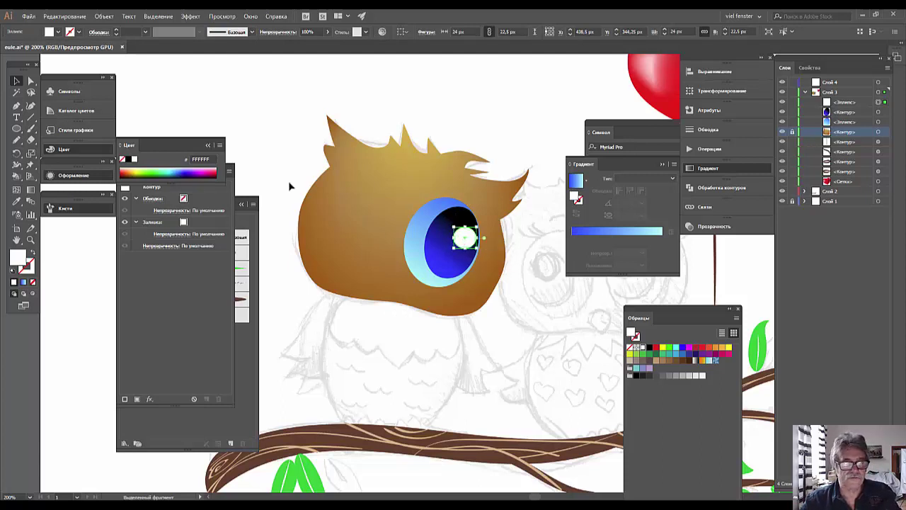
{"action": "left_click", "coordinate": [393, 190]}
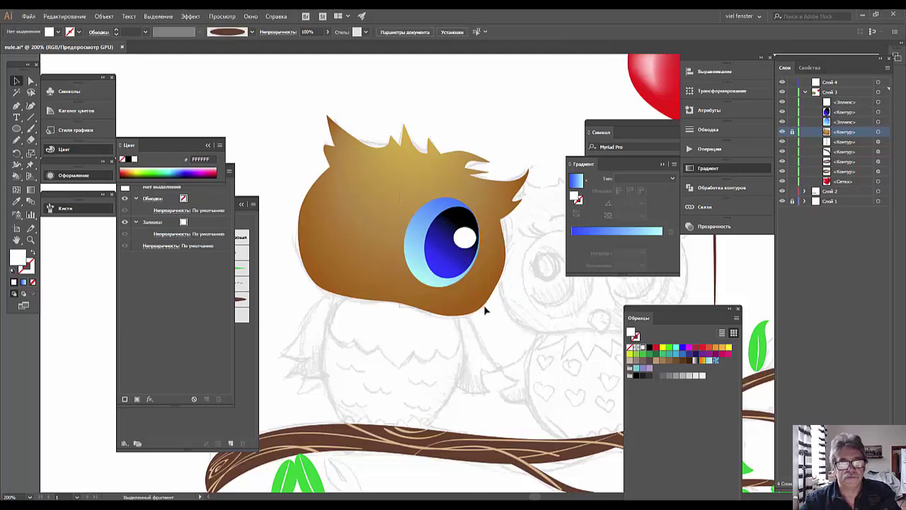
{"action": "left_click", "coordinate": [469, 239]}
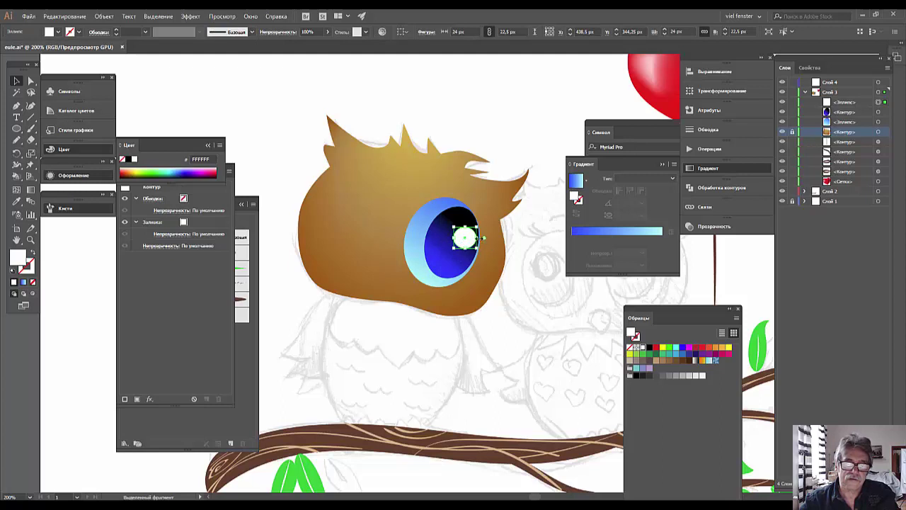
{"action": "left_click_drag", "start_coordinate": [479, 240], "coordinate": [473, 241]}
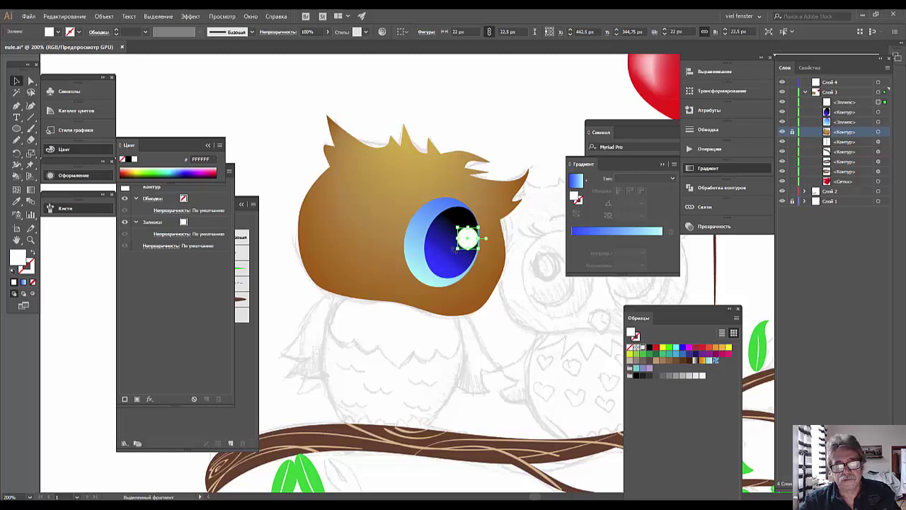
{"action": "left_click_drag", "start_coordinate": [457, 251], "coordinate": [457, 256]}
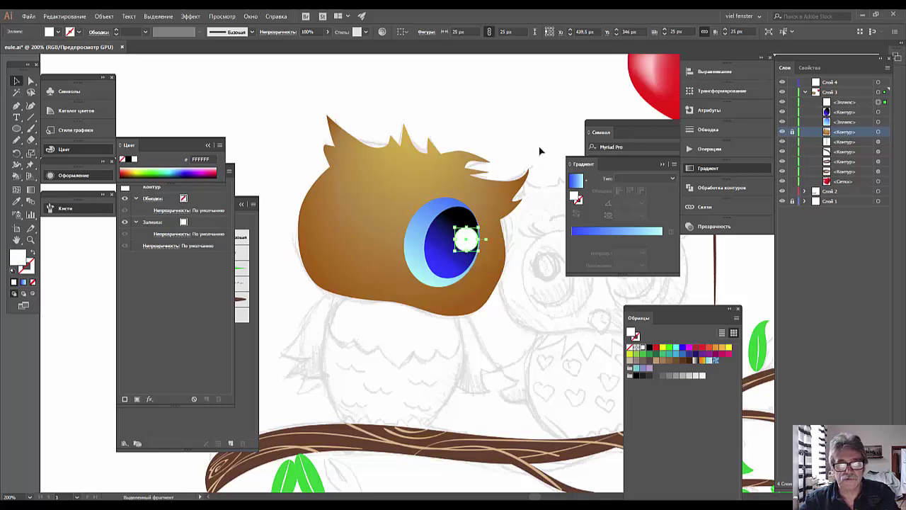
{"action": "left_click", "coordinate": [521, 171]}
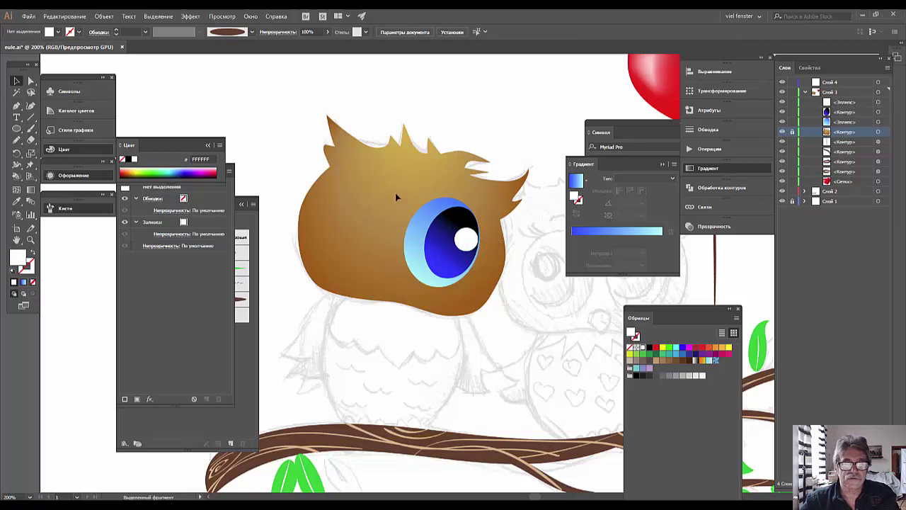
{"action": "left_click_drag", "start_coordinate": [395, 192], "coordinate": [485, 283]}
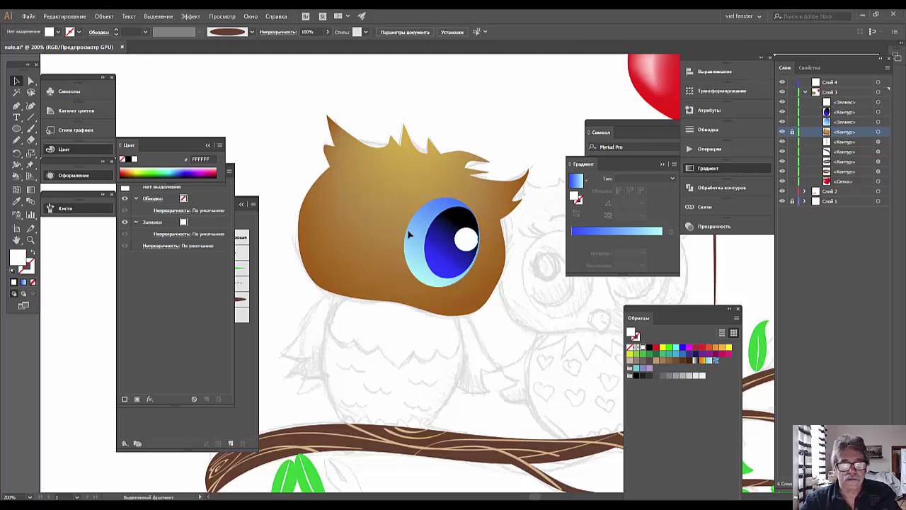
Group the eye with its highlight and Alt-drag a copy onto the left of the head
{"action": "left_click", "coordinate": [64, 16]}
{"action": "left_click", "coordinate": [105, 16]}
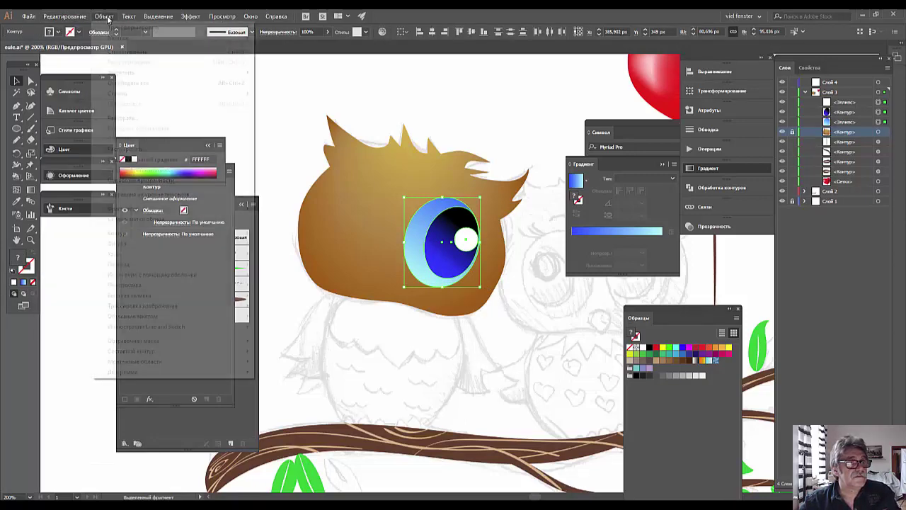
{"action": "left_click", "coordinate": [126, 52]}
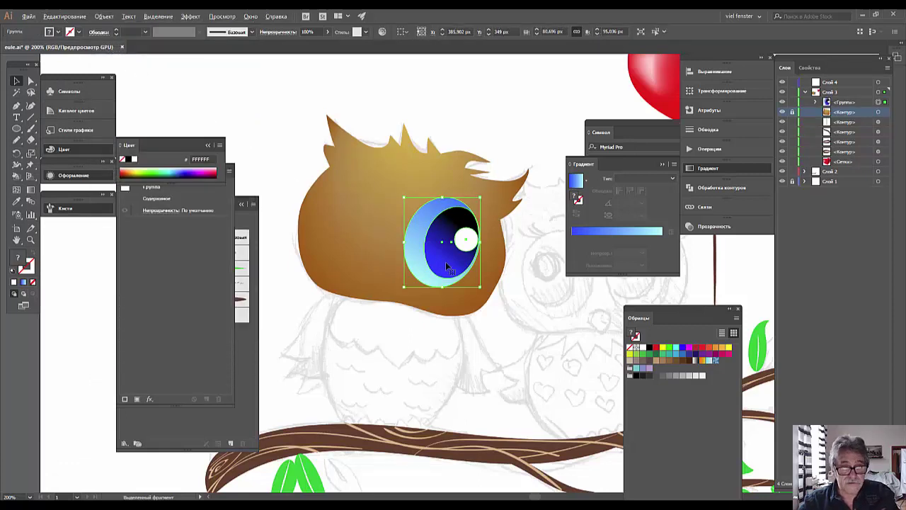
{"action": "left_click_drag", "start_coordinate": [447, 265], "coordinate": [370, 250]}
{"action": "left_click", "coordinate": [514, 108]}
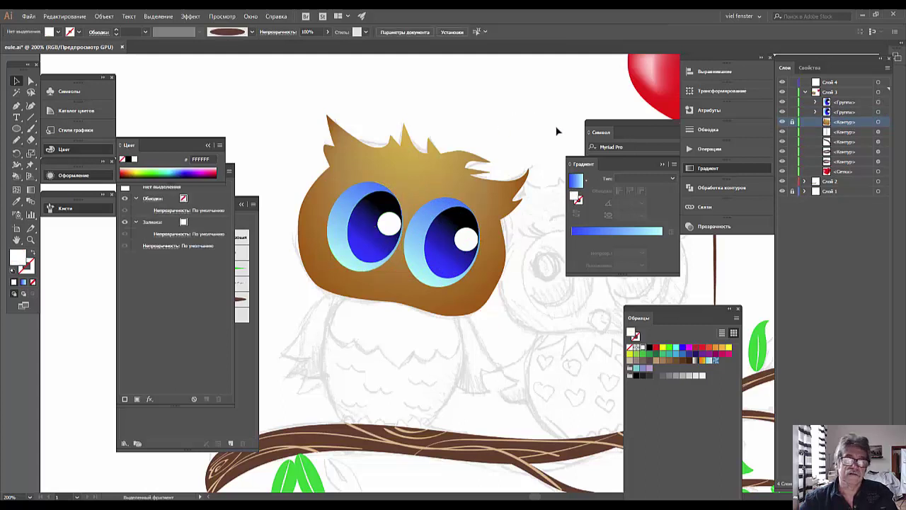
Nudge both eyes slightly lower into their final positions on the owl's head
{"action": "key", "text": "ctrl+minus"}
{"action": "key", "text": "ctrl+minus"}
{"action": "key", "text": "ctrl+minus"}
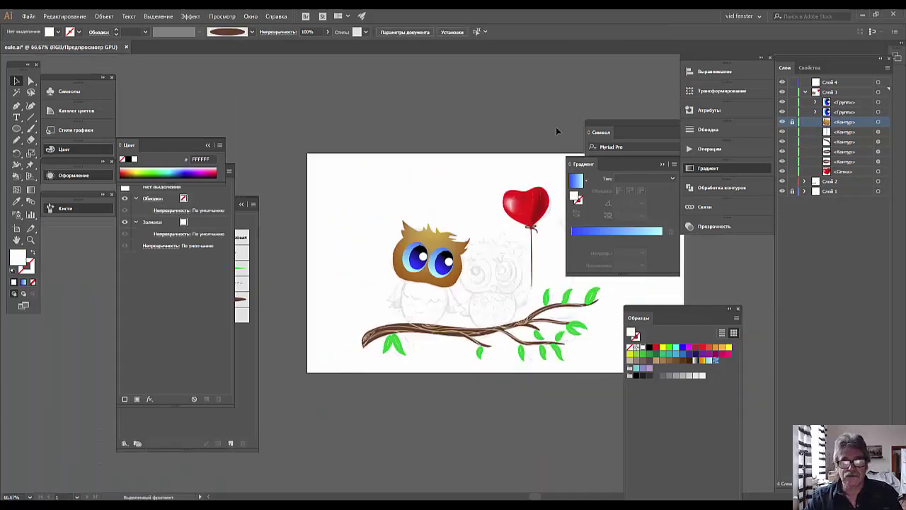
{"action": "key", "text": "ctrl+plus"}
{"action": "key", "text": "ctrl+plus"}
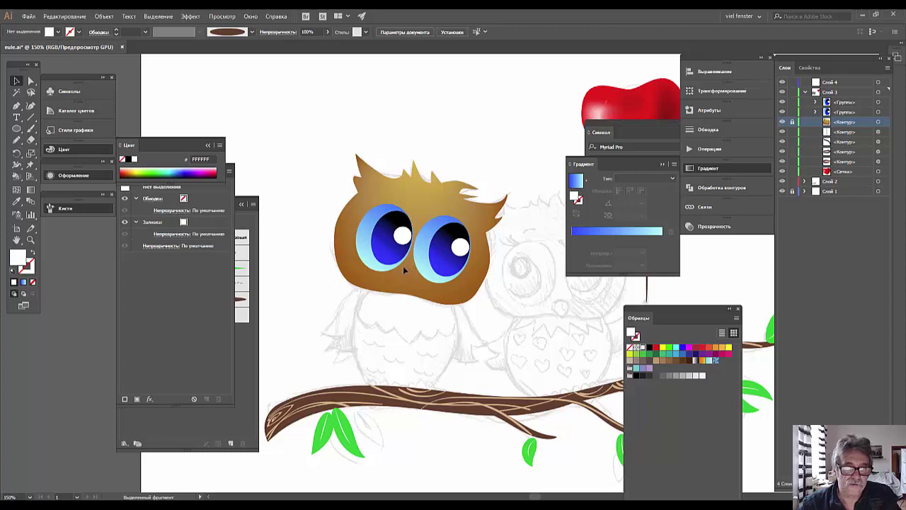
{"action": "left_click_drag", "start_coordinate": [444, 269], "coordinate": [447, 275]}
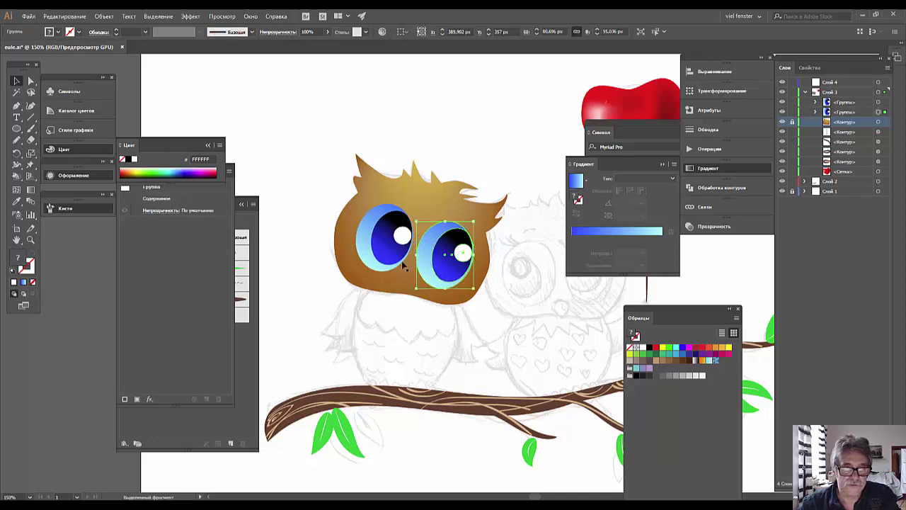
{"action": "left_click_drag", "start_coordinate": [392, 260], "coordinate": [397, 265]}
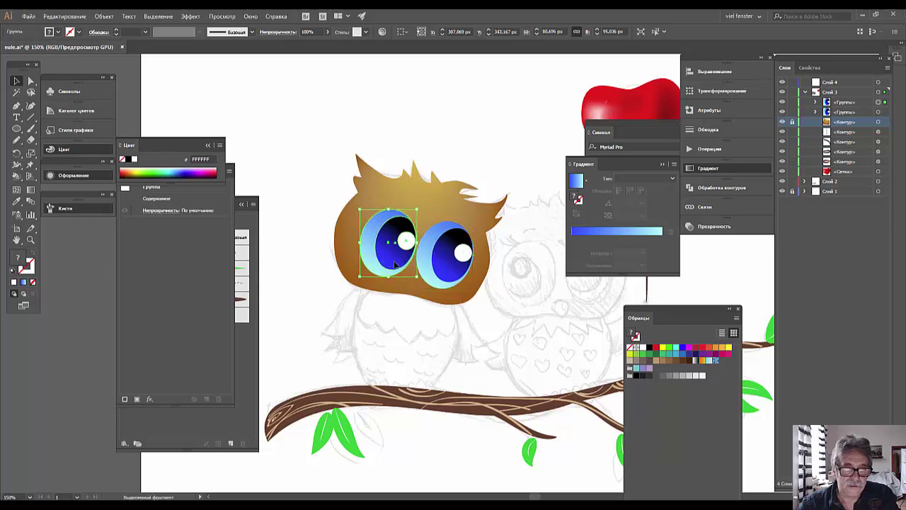
{"action": "left_click", "coordinate": [456, 369]}
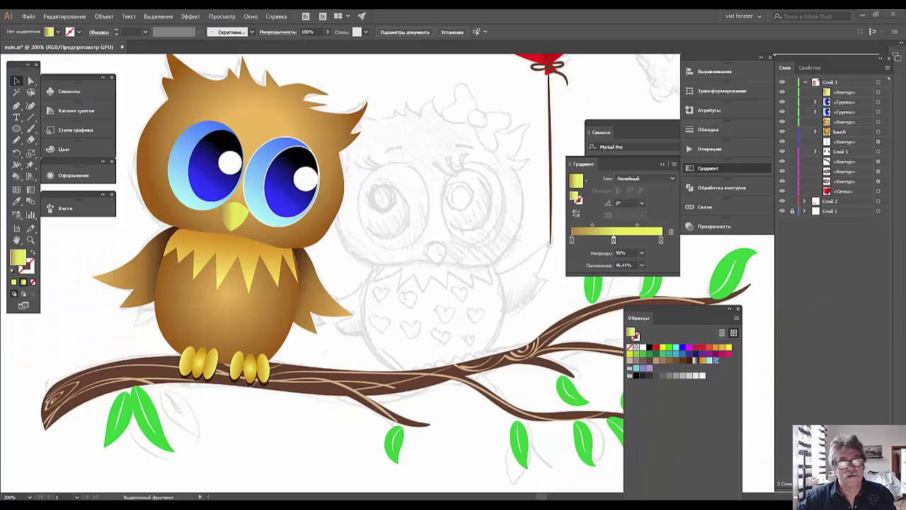
Zoom out and pan across the scene to bring the heart balloon into view
{"action": "left_click", "coordinate": [30, 240]}
{"action": "key", "text": "ctrl+minus"}
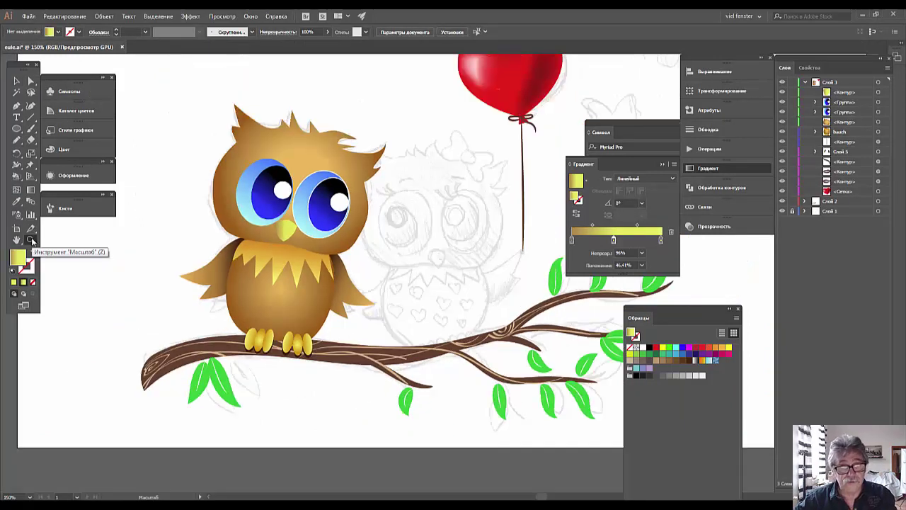
{"action": "key", "text": "ctrl+minus"}
{"action": "key", "text": "ctrl+plus"}
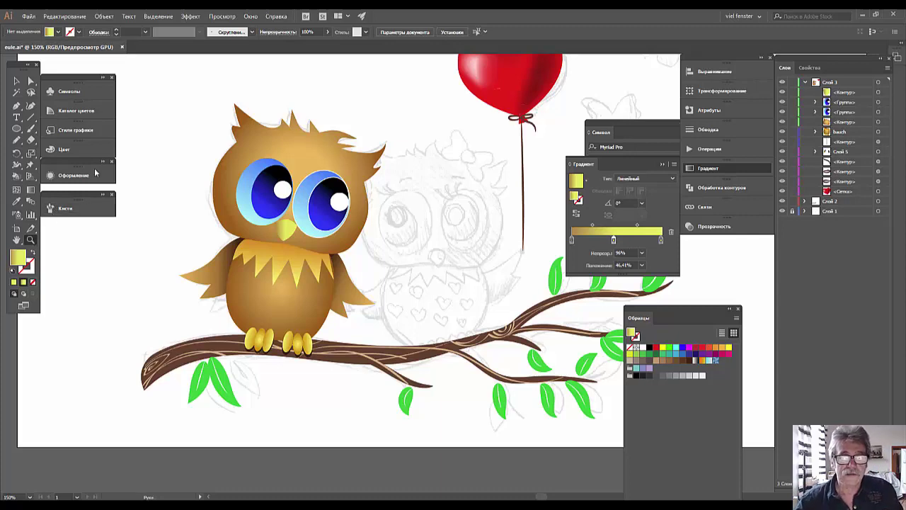
{"action": "mouse_move", "coordinate": [536, 228]}
{"action": "left_mouse_down"}
{"action": "mouse_move", "coordinate": [211, 409]}
{"action": "mouse_move", "coordinate": [474, 273]}
{"action": "left_mouse_up"}
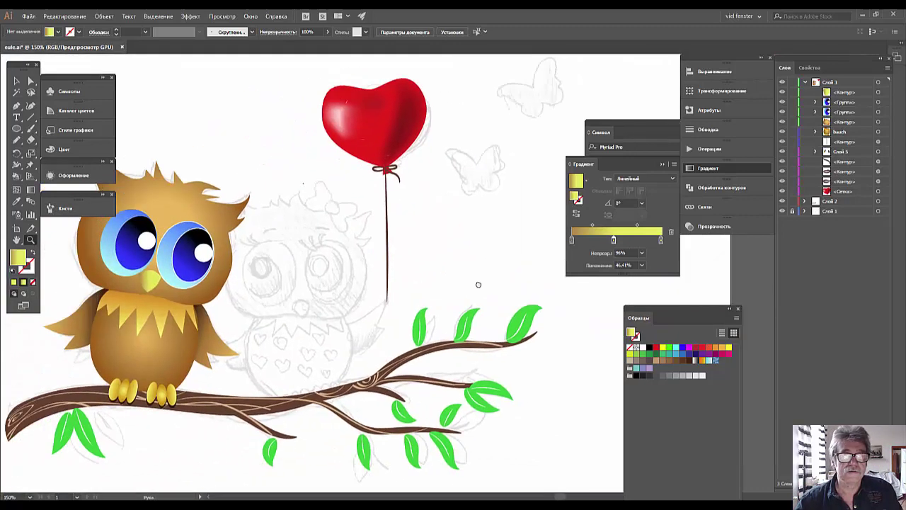